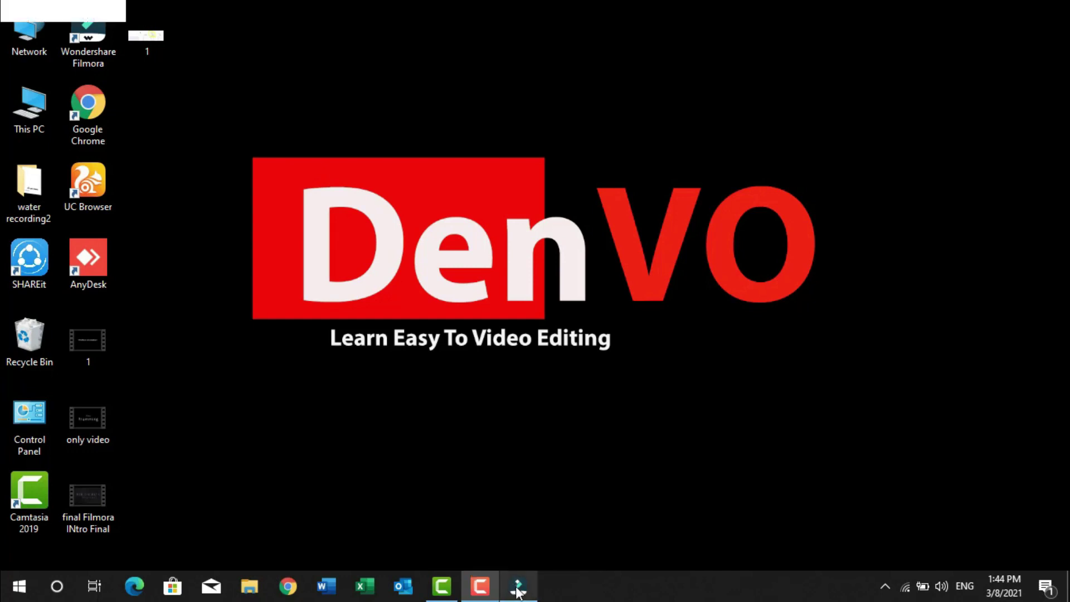
Switch to Filmora, place the Cinematic MP3 clip at the start of the audio track, and set the track height to Small
{"action": "left_click", "coordinate": [518, 586]}
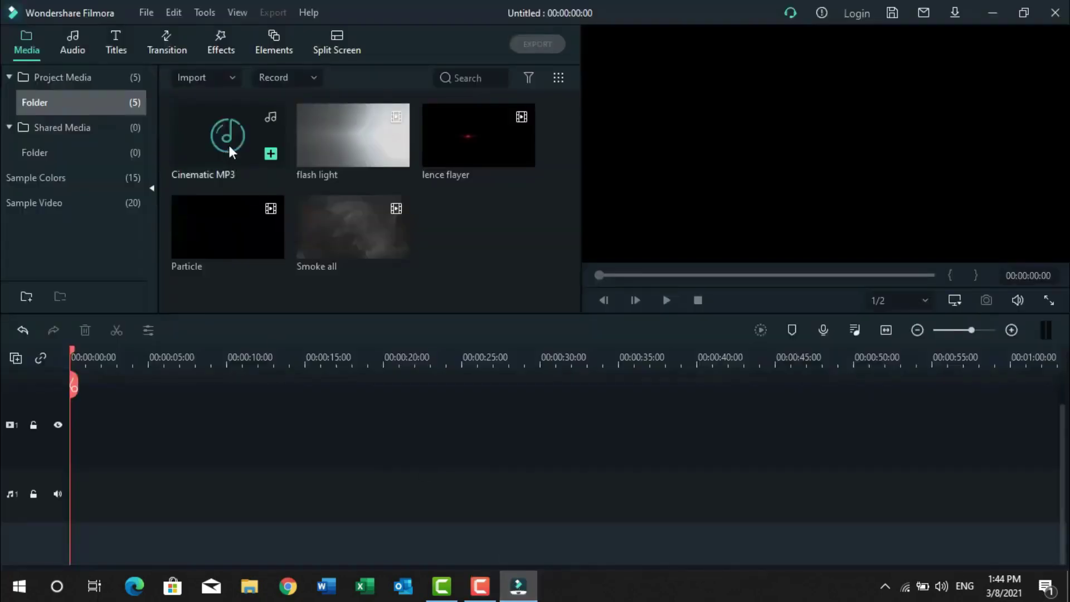
{"action": "left_click_drag", "start_coordinate": [229, 142], "coordinate": [82, 444]}
{"action": "left_click", "coordinate": [22, 357]}
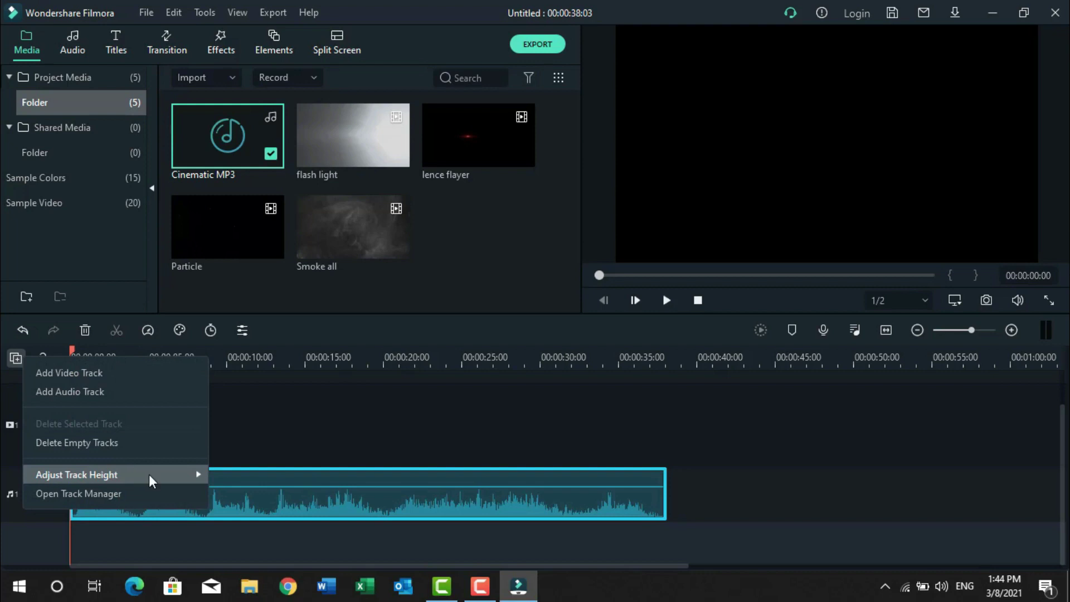
{"action": "mouse_move", "coordinate": [149, 474]}
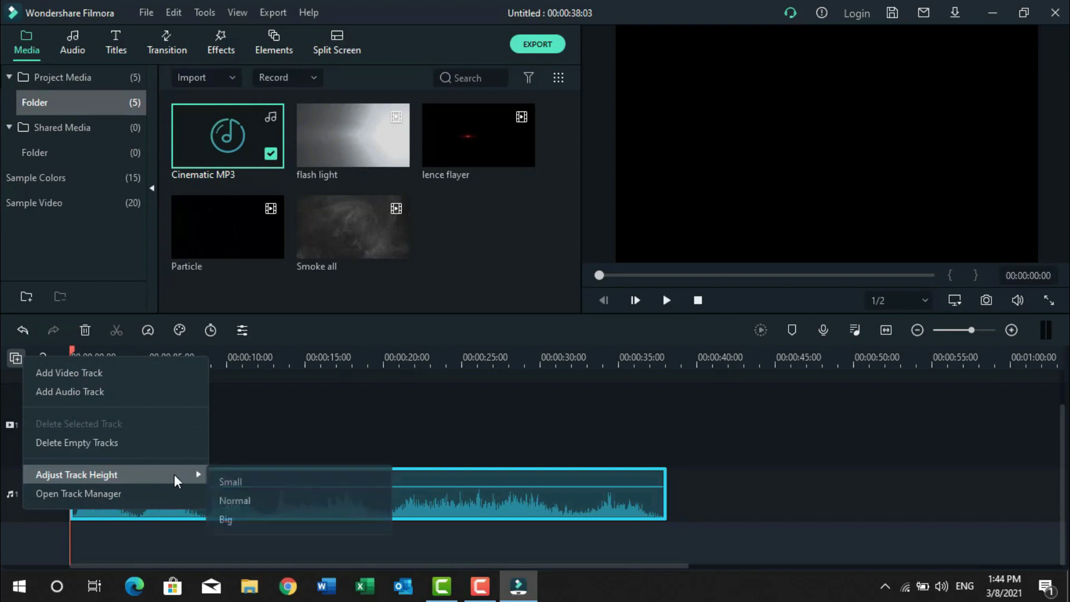
{"action": "left_click", "coordinate": [238, 482]}
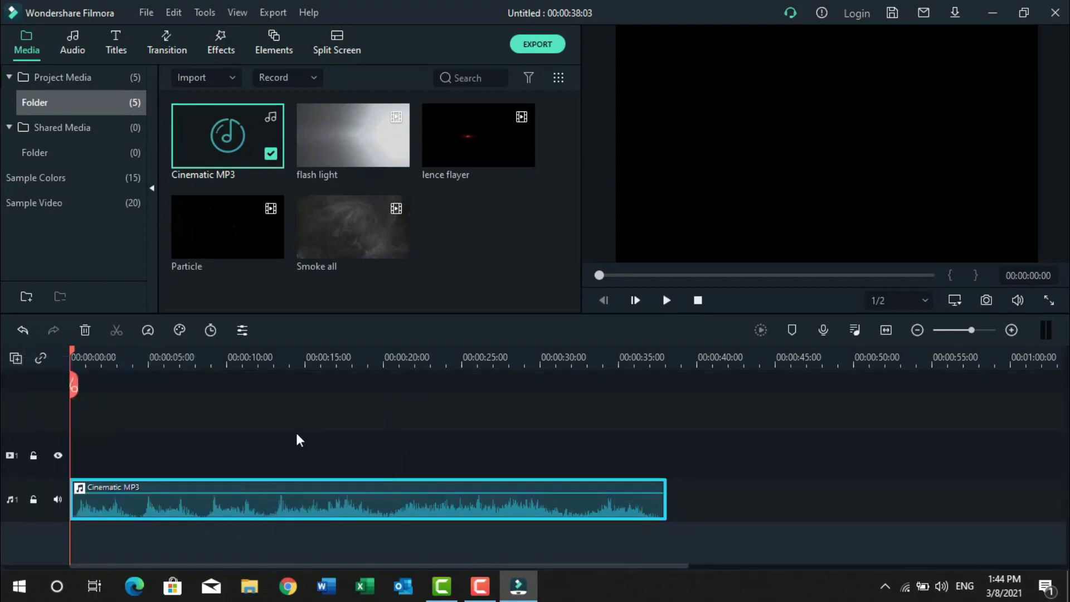
Find the Default Title by searching the titles for "def" and place it on video track 1, starting at 00:00:00:15
{"action": "left_click", "coordinate": [118, 38]}
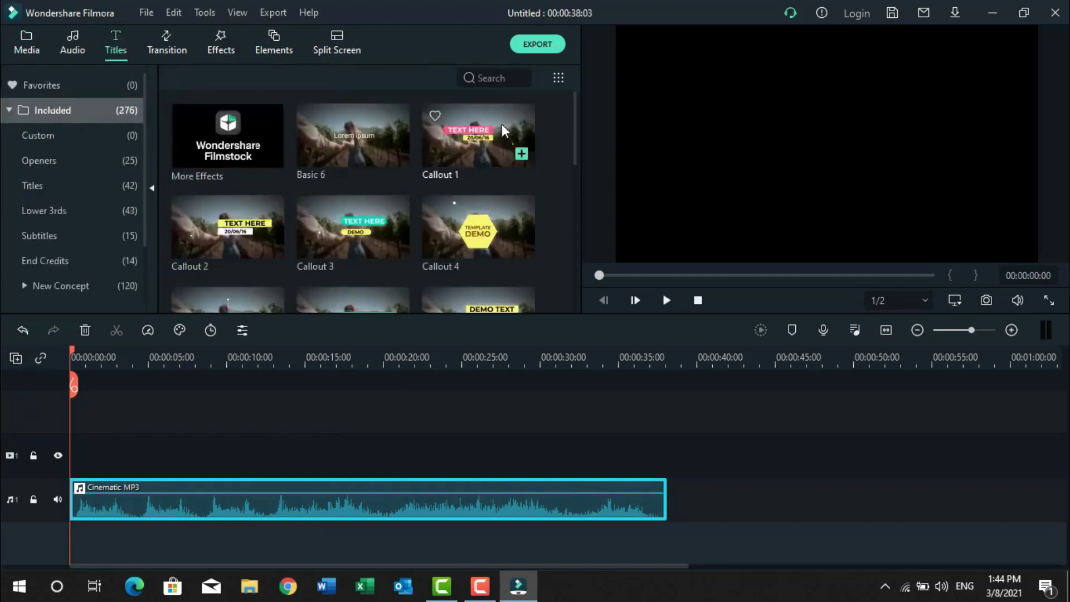
{"action": "left_click", "coordinate": [477, 79]}
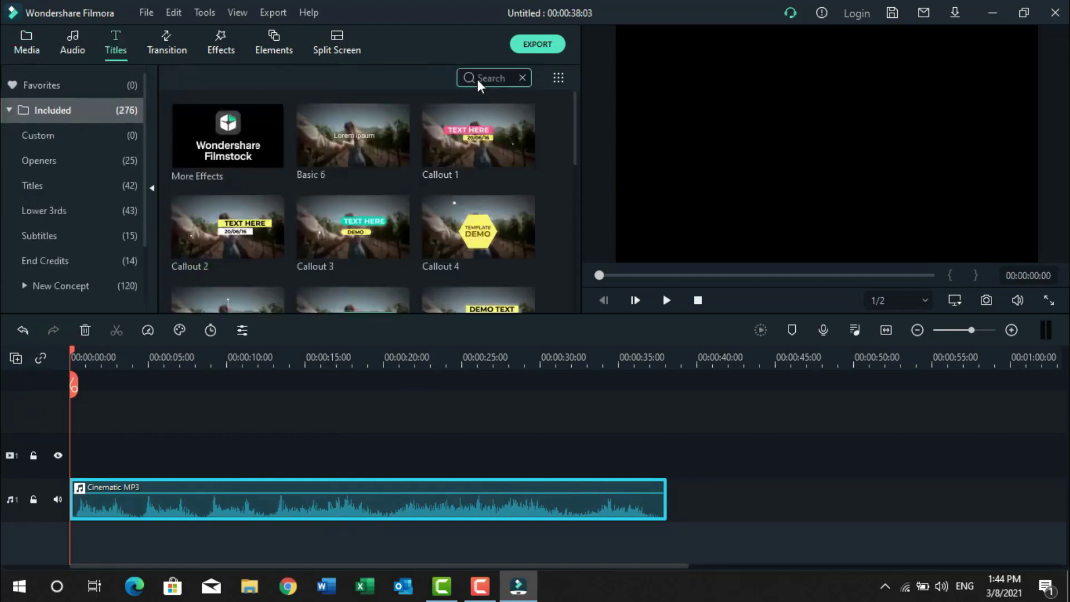
{"action": "type", "text": "def"}
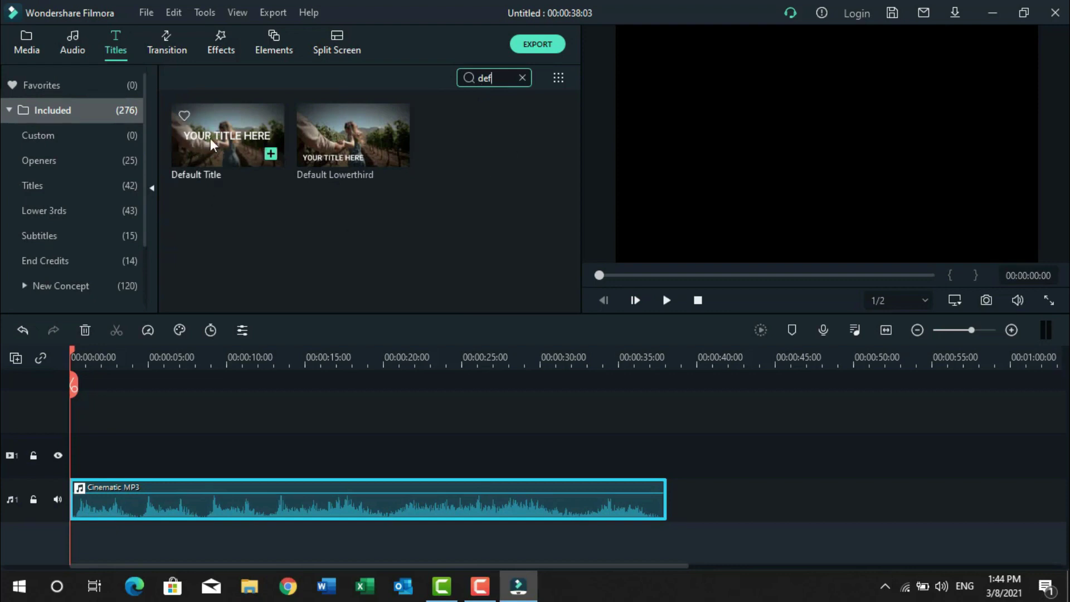
{"action": "left_click_drag", "start_coordinate": [210, 138], "coordinate": [105, 469]}
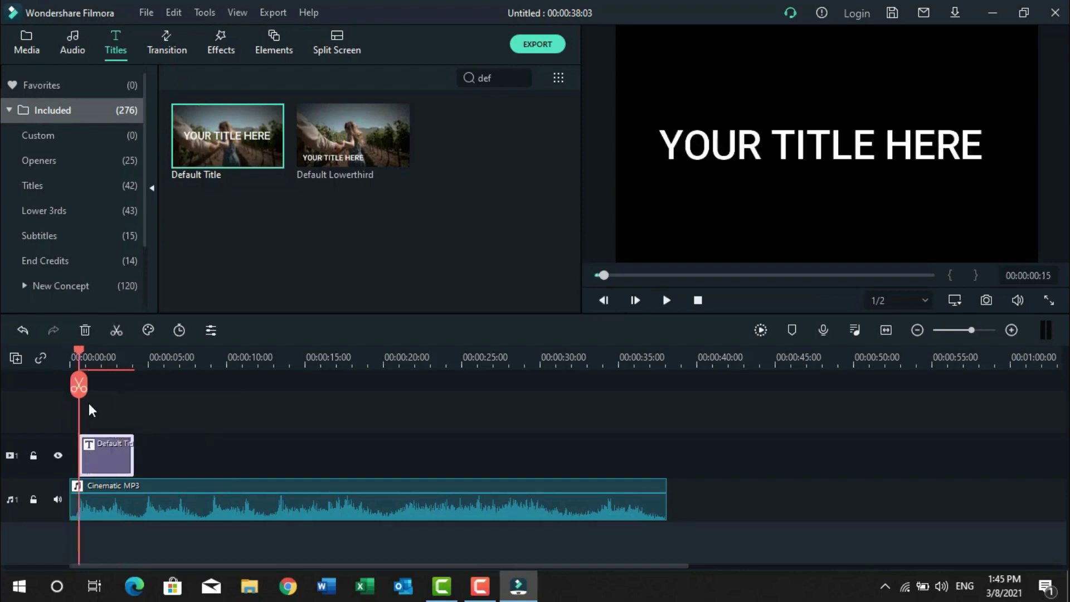
Play the opening from the start up to 00:00:03:07 and trim the end of the title clip to that point
{"action": "left_click_drag", "start_coordinate": [80, 352], "coordinate": [60, 349]}
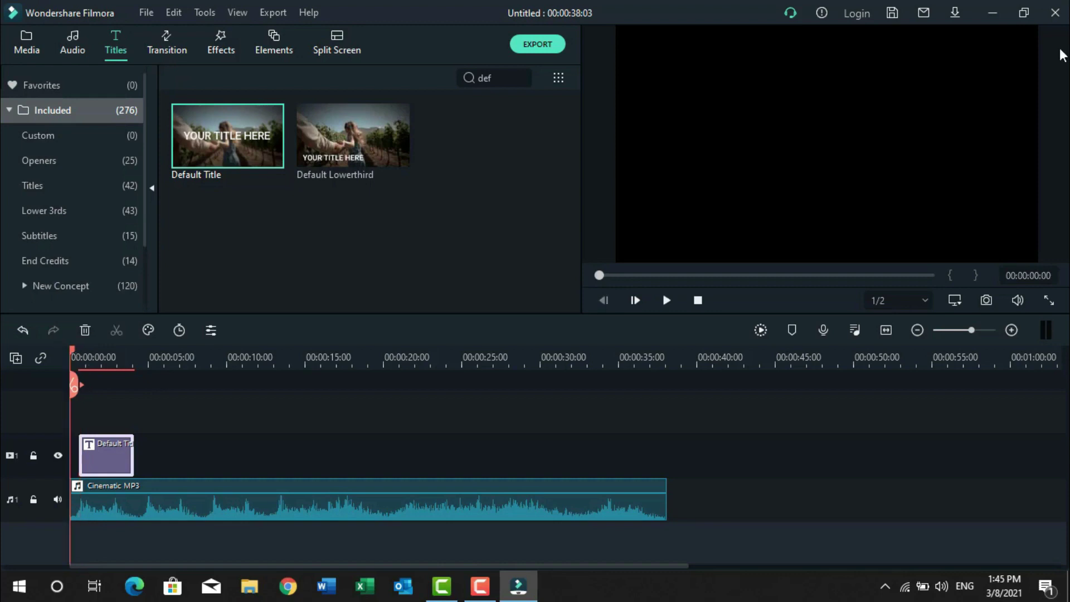
{"action": "left_click", "coordinate": [666, 302]}
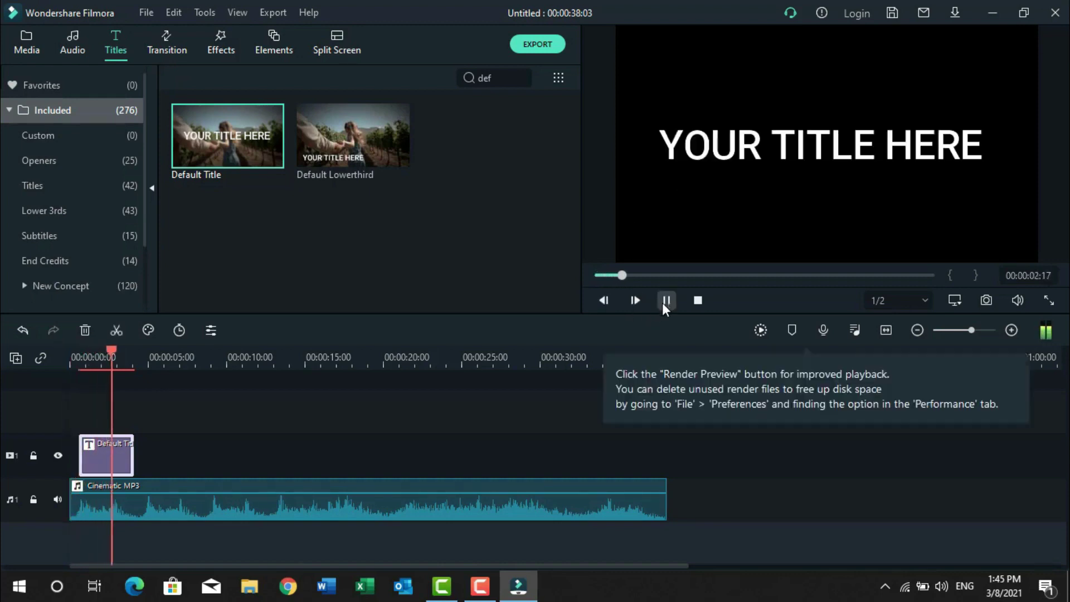
{"action": "left_click", "coordinate": [663, 302]}
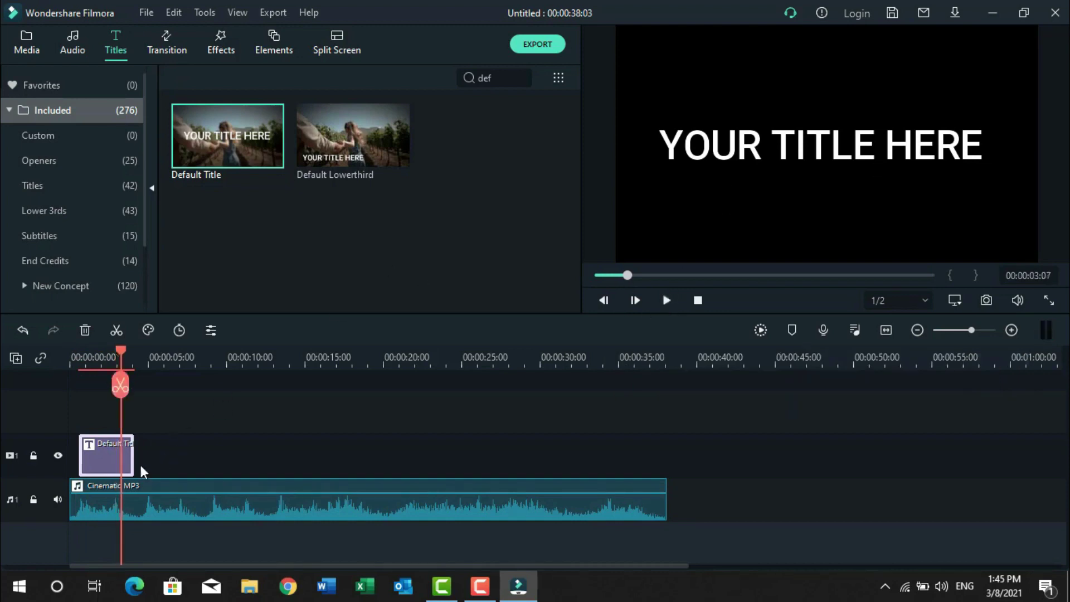
{"action": "left_click_drag", "start_coordinate": [130, 447], "coordinate": [120, 448]}
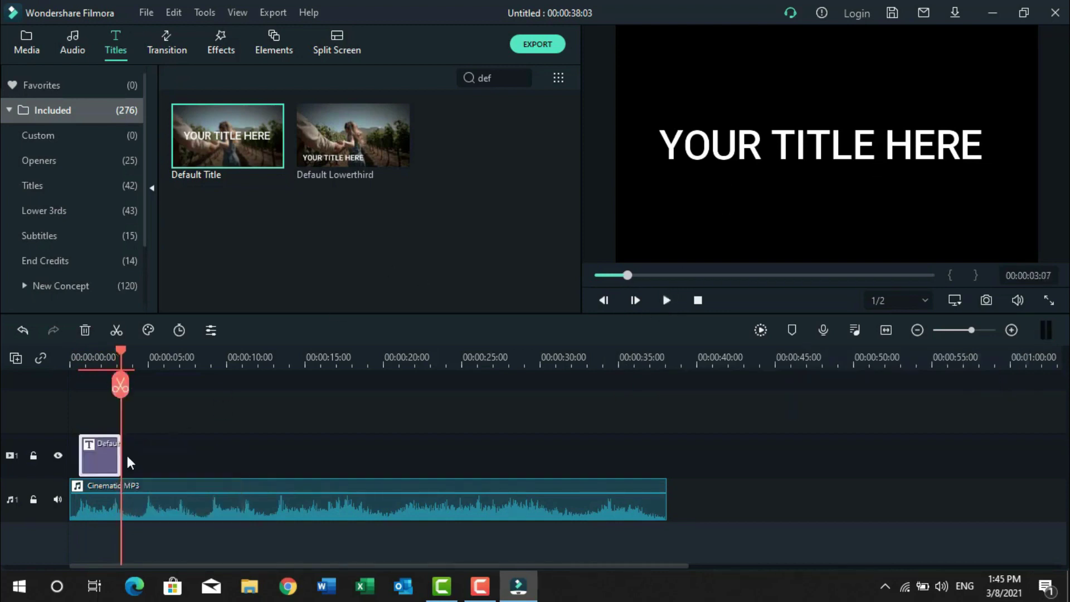
Open the title clip in the advanced text editor and replace its text with "Denvo Present"
{"action": "double_click", "coordinate": [95, 454]}
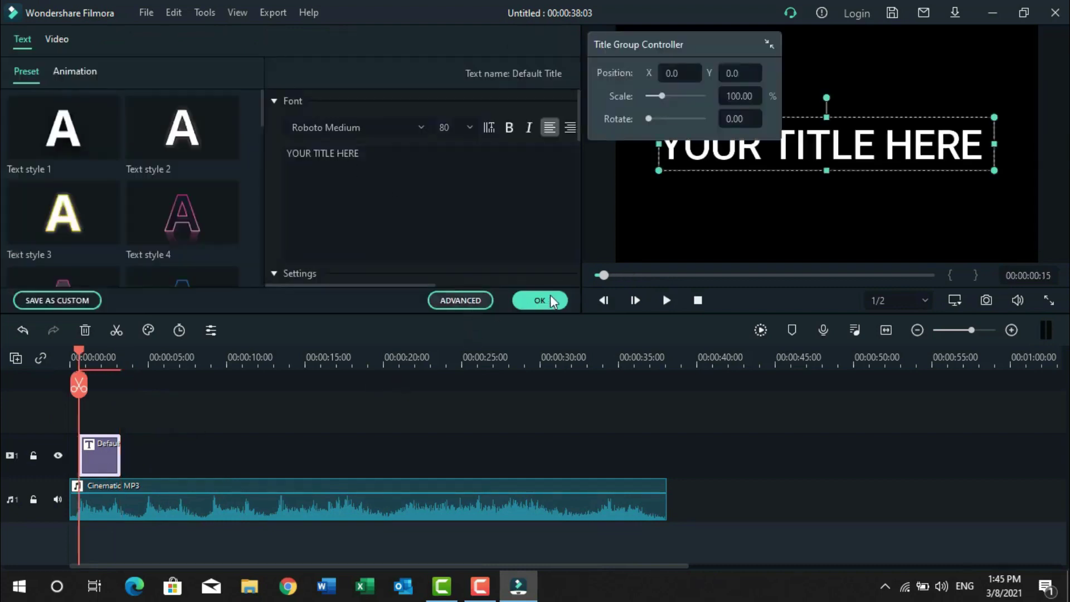
{"action": "double_click", "coordinate": [666, 157]}
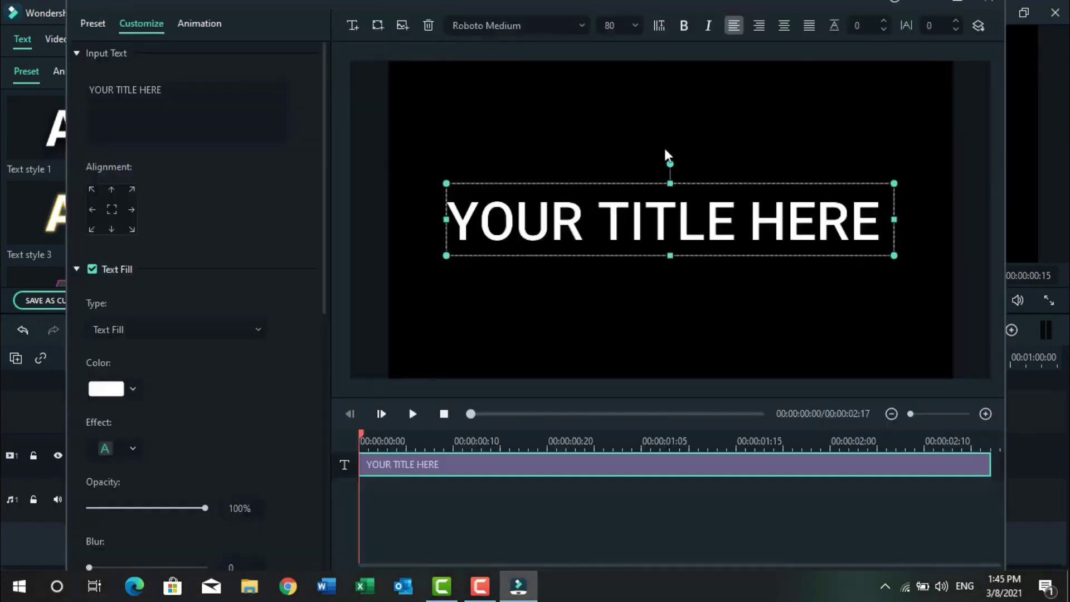
{"action": "left_click", "coordinate": [182, 100]}
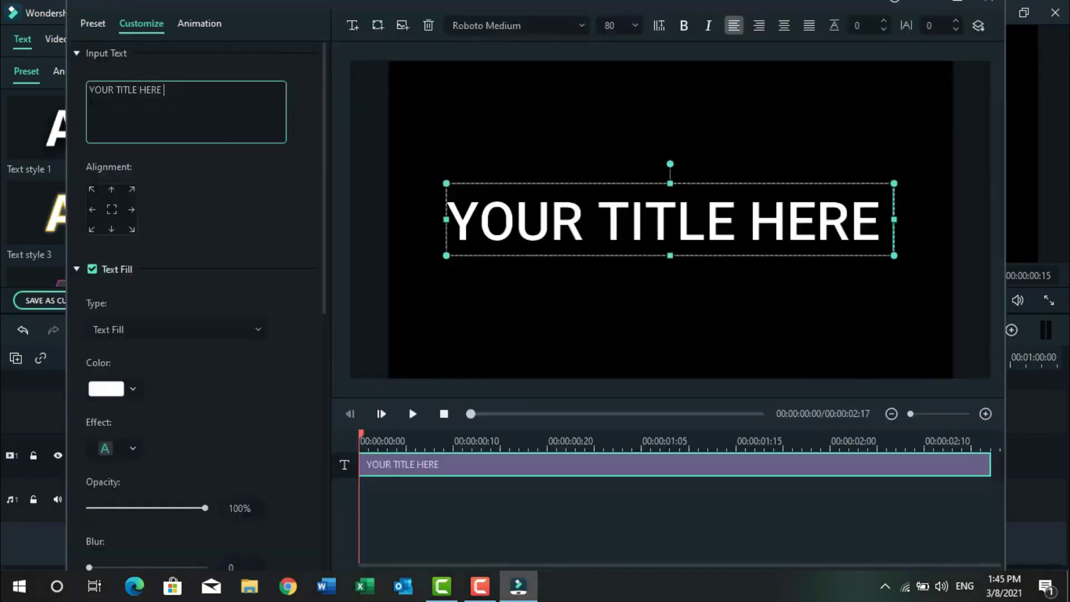
{"action": "key", "text": "ctrl+a"}
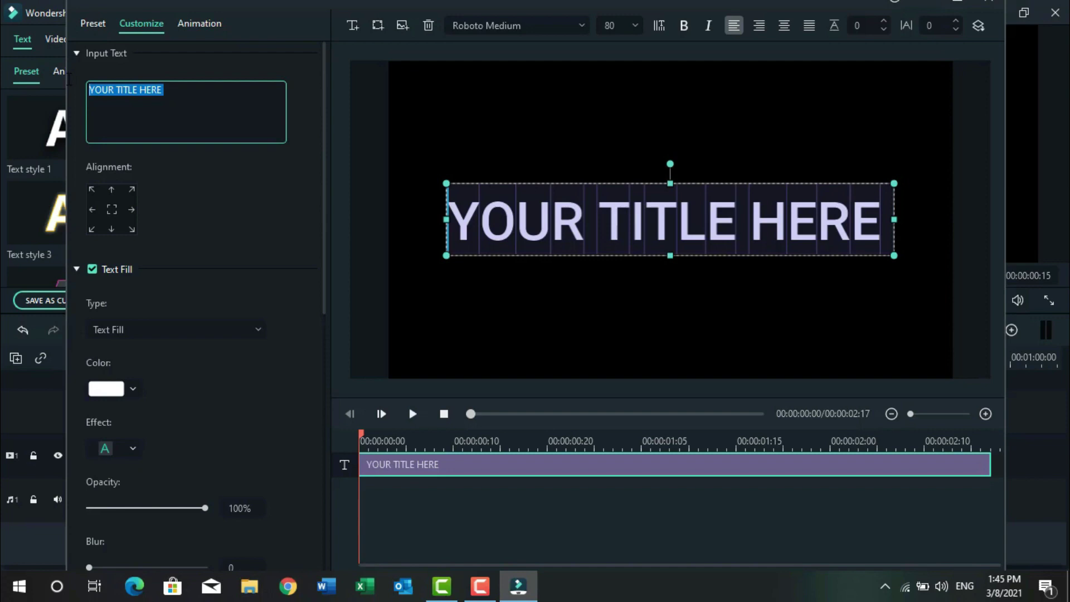
{"action": "type", "text": "Denvo Present"}
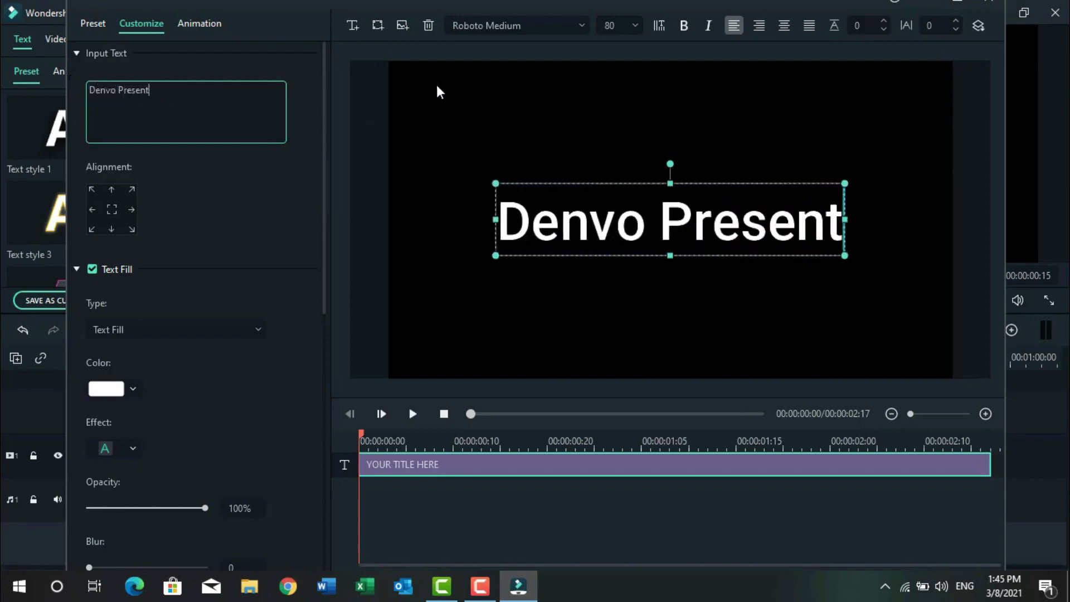
Set the title text's size to 48 and its font to Consolas Bold
{"action": "left_click", "coordinate": [613, 25]}
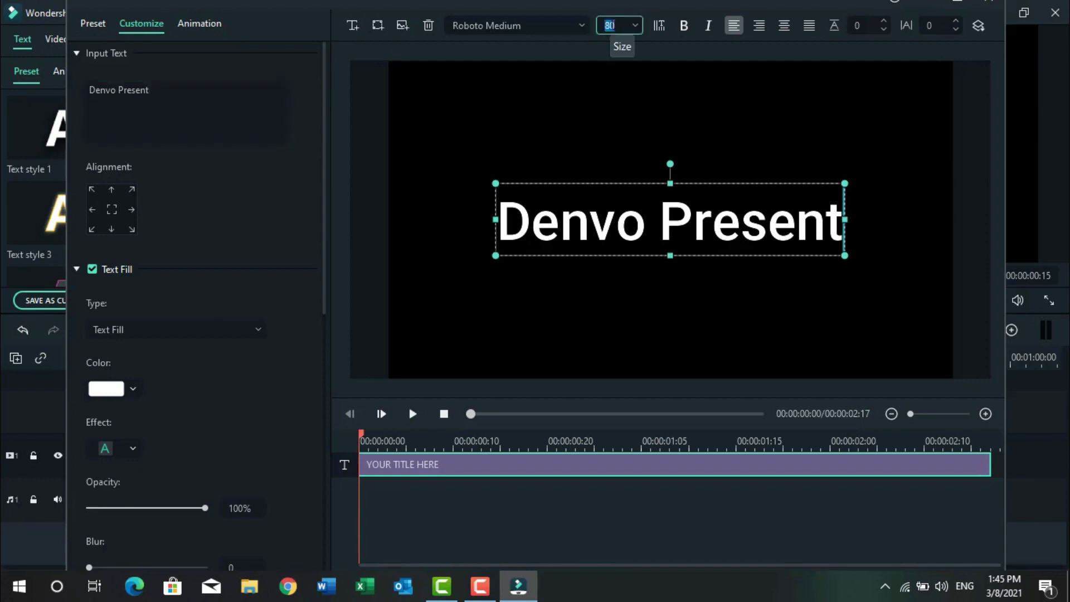
{"action": "type", "text": "40"}
{"action": "type", "text": "8"}
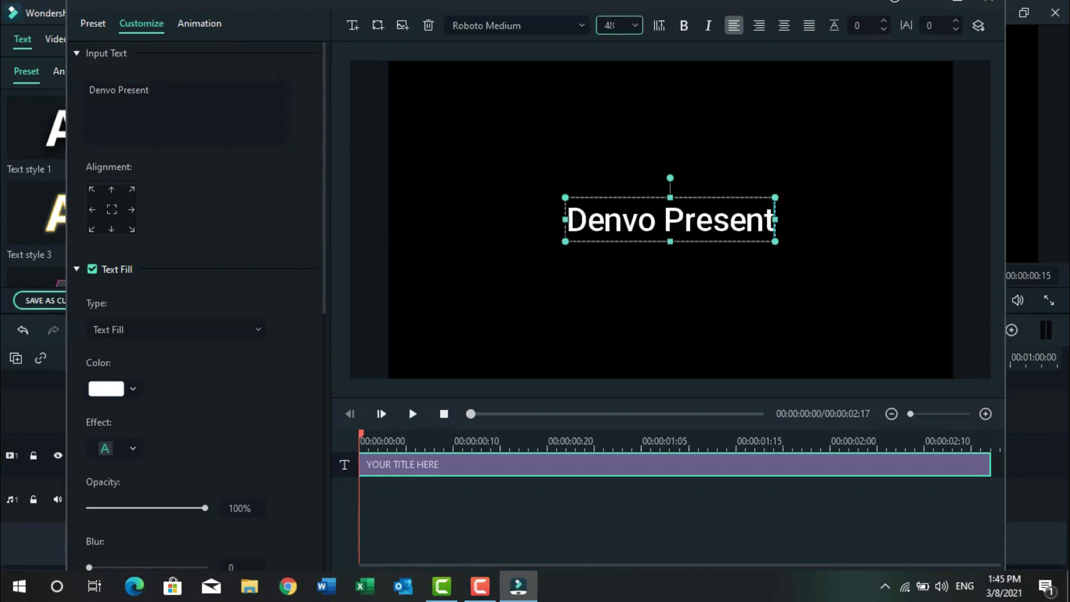
{"action": "left_click", "coordinate": [491, 25]}
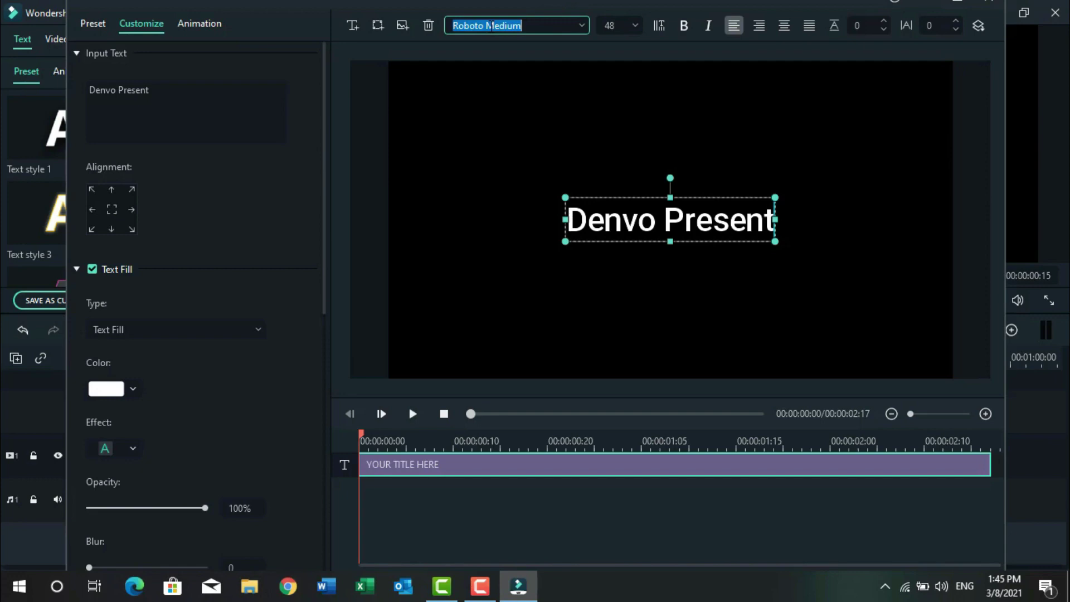
{"action": "type", "text": "consolas"}
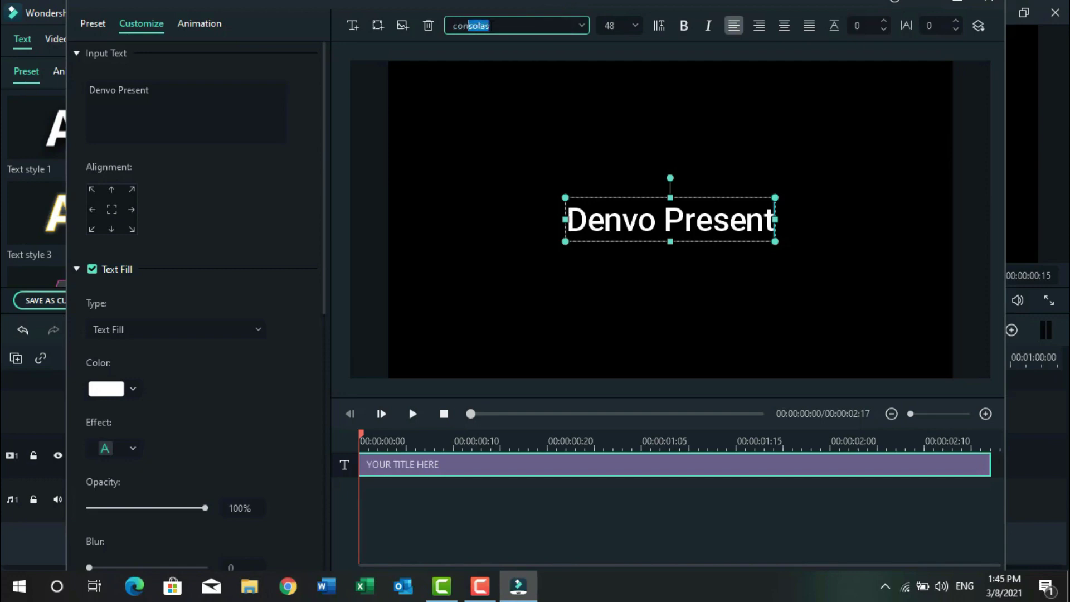
{"action": "type", "text": " bold"}
{"action": "key", "text": "Return"}
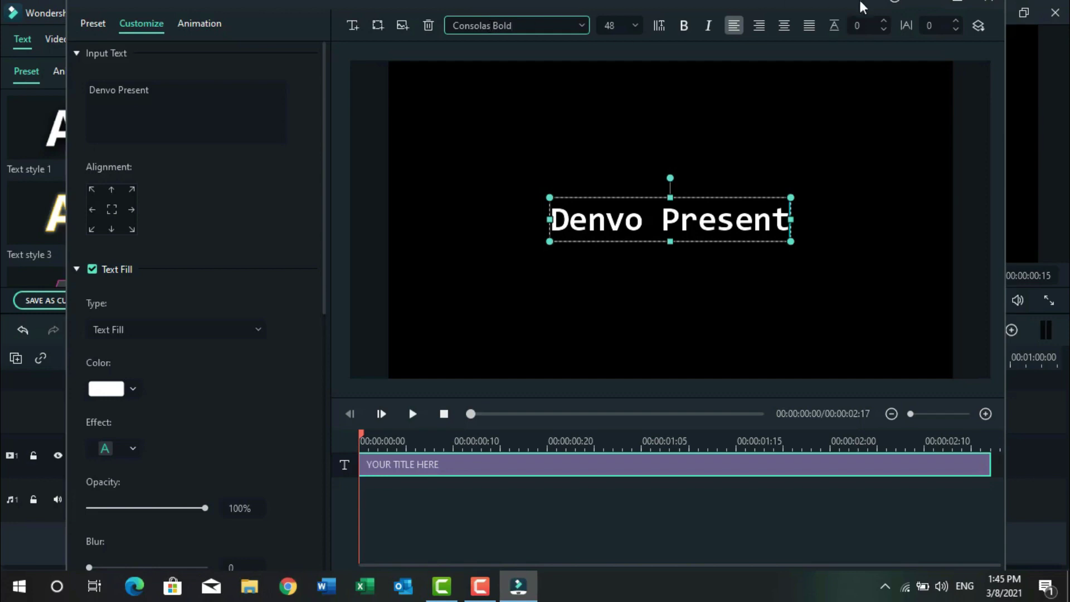
Set the title's letter spacing to 15 and apply the edits to the title clip
{"action": "left_click", "coordinate": [935, 29]}
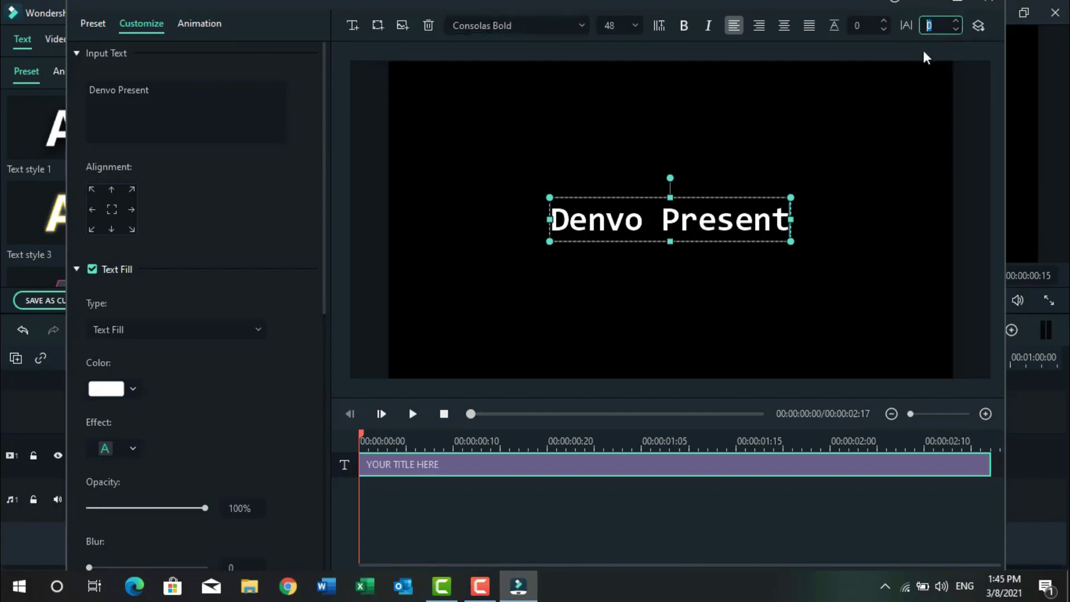
{"action": "type", "text": "15"}
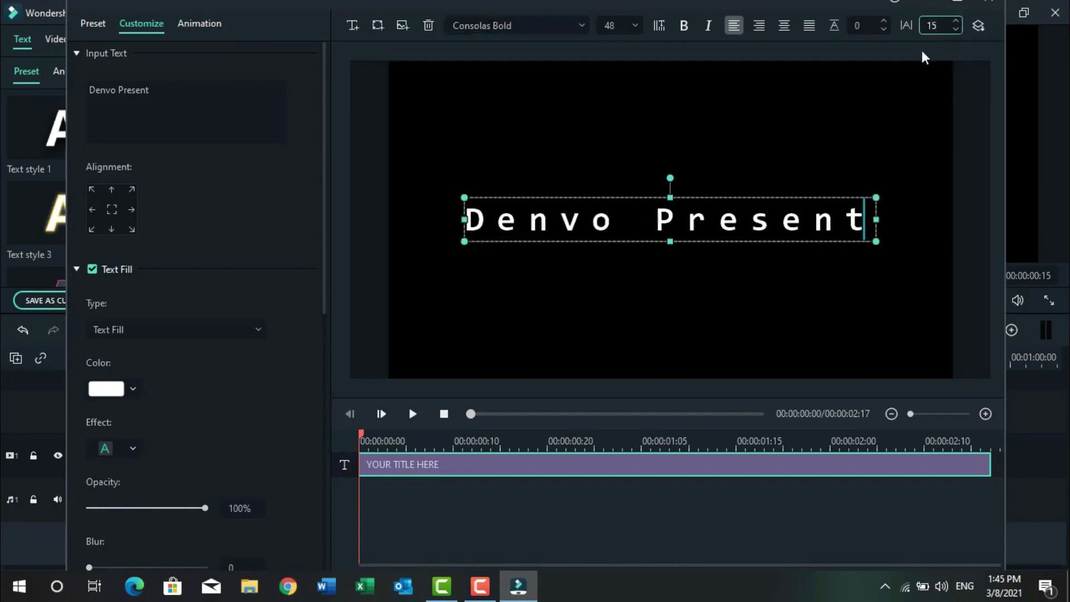
{"action": "left_click", "coordinate": [714, 298]}
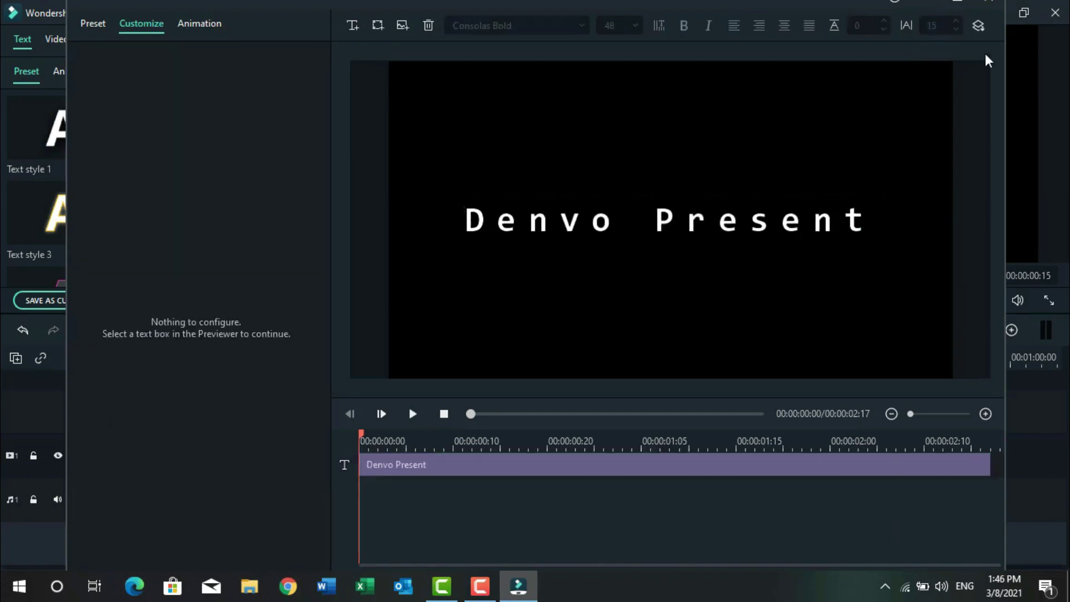
{"action": "left_click", "coordinate": [958, 3]}
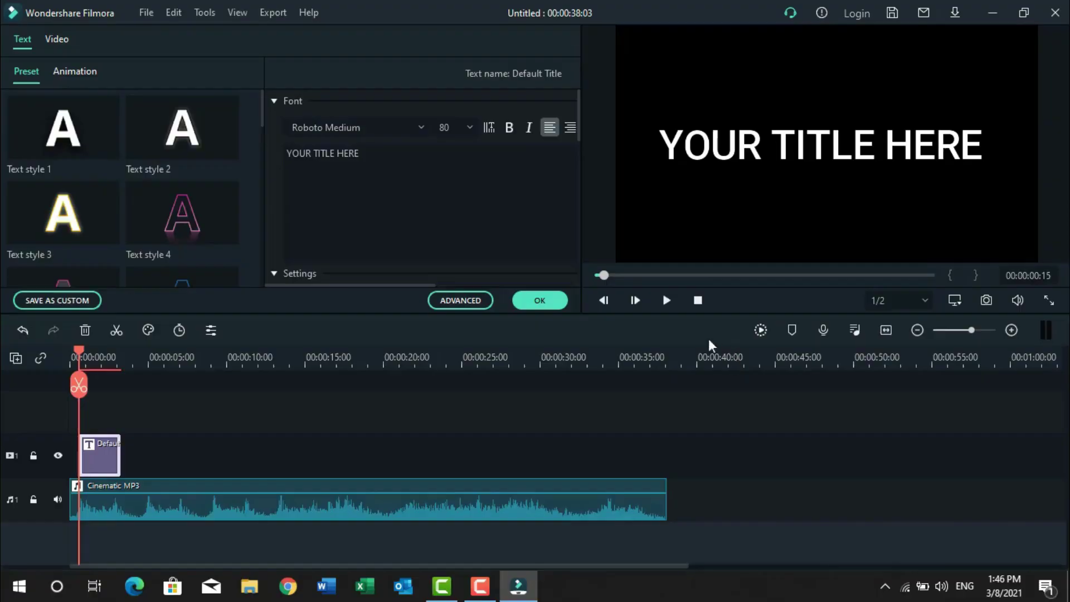
{"action": "left_click", "coordinate": [646, 167]}
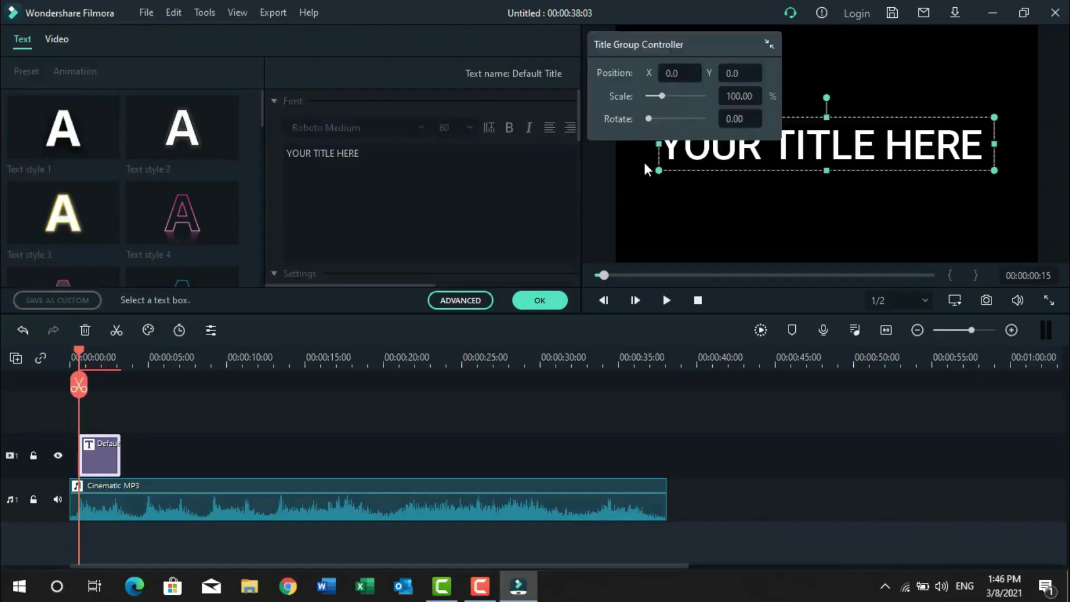
{"action": "left_click", "coordinate": [548, 298]}
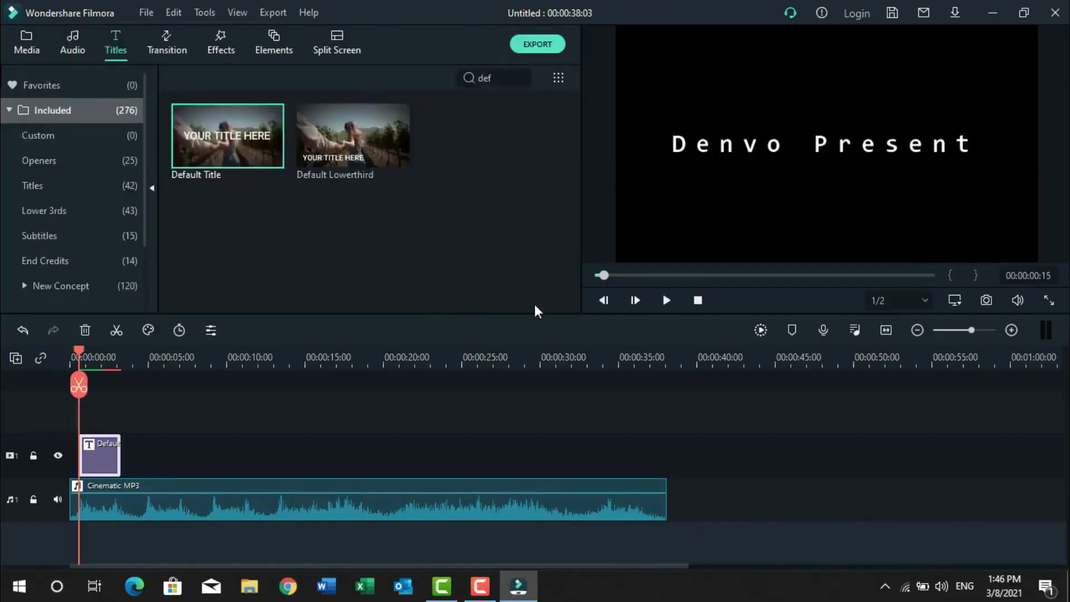
Place the lence flayer clip on a new track directly above the title, keeping the project settings of 1920 x 1080 25fps
{"action": "left_click", "coordinate": [25, 45]}
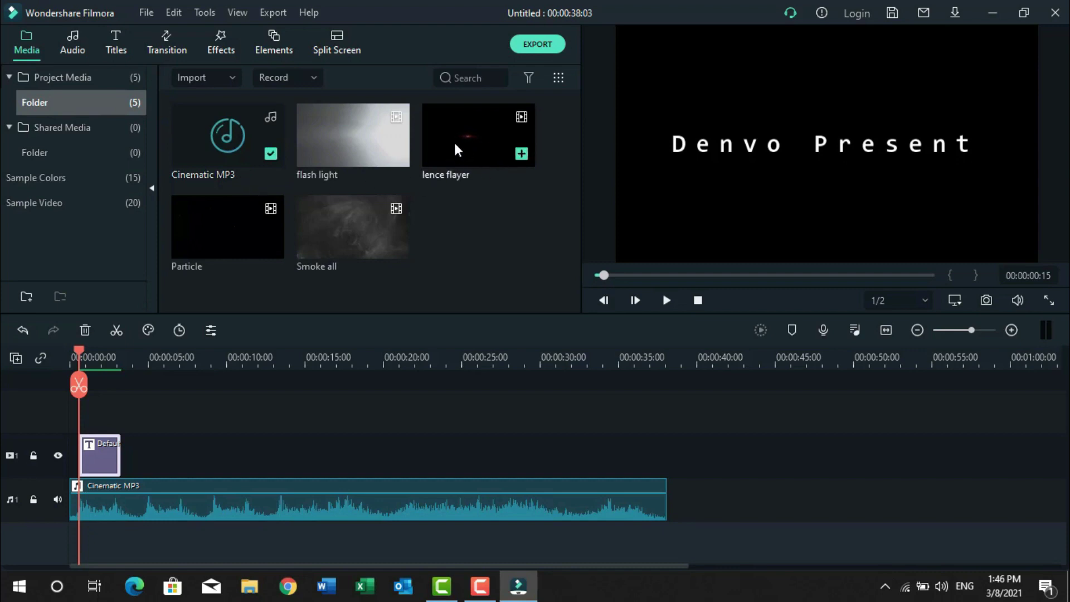
{"action": "left_click_drag", "start_coordinate": [463, 141], "coordinate": [126, 419]}
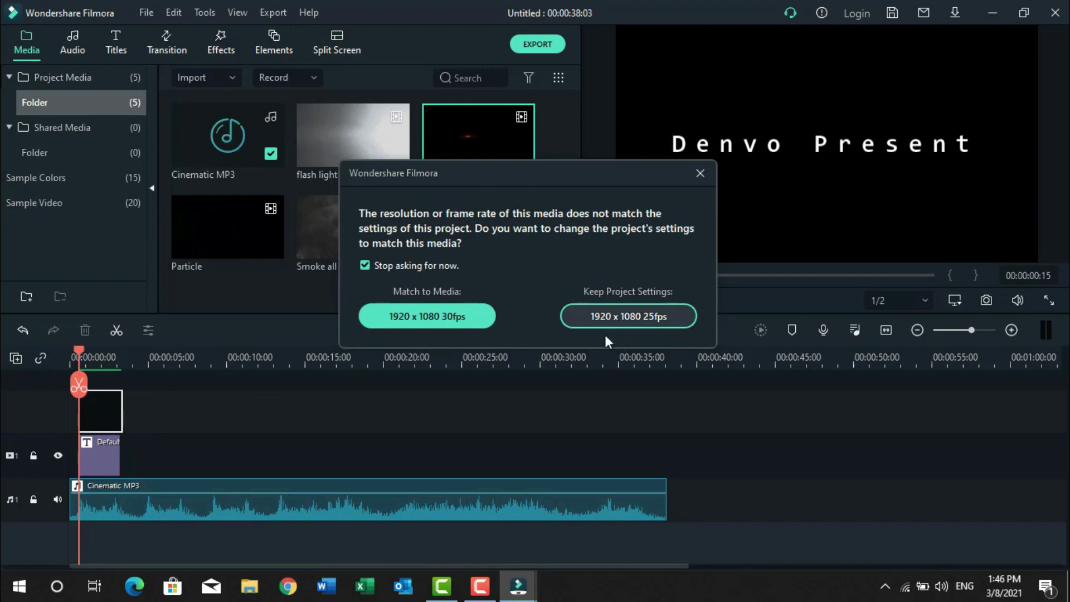
{"action": "left_click", "coordinate": [605, 328]}
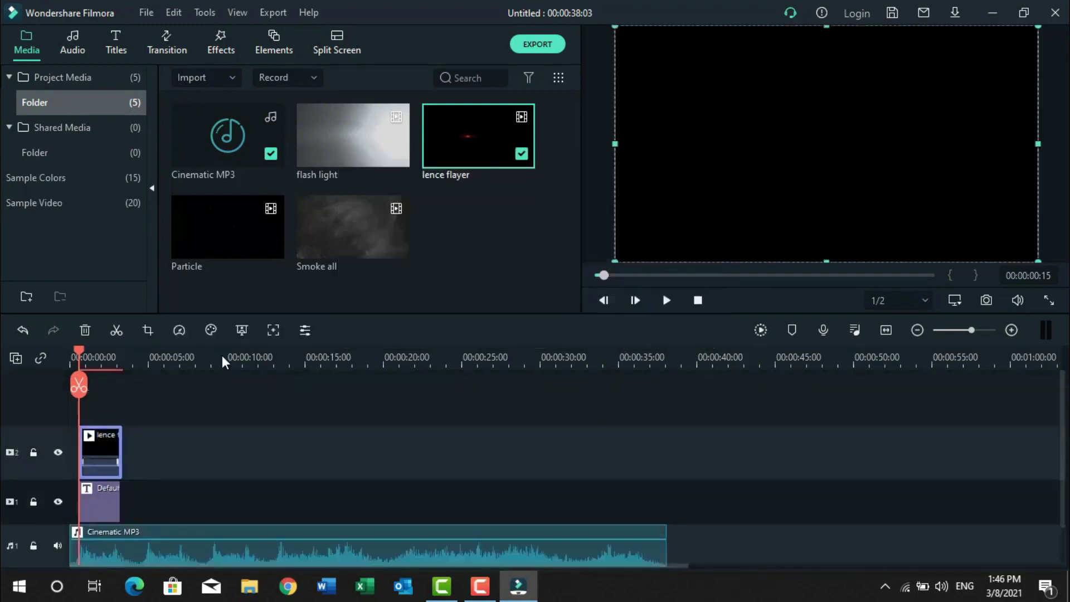
Set the lence flayer clip's blending mode to Screen and preview the flare over the title at 00:00:01:18
{"action": "left_click", "coordinate": [23, 106]}
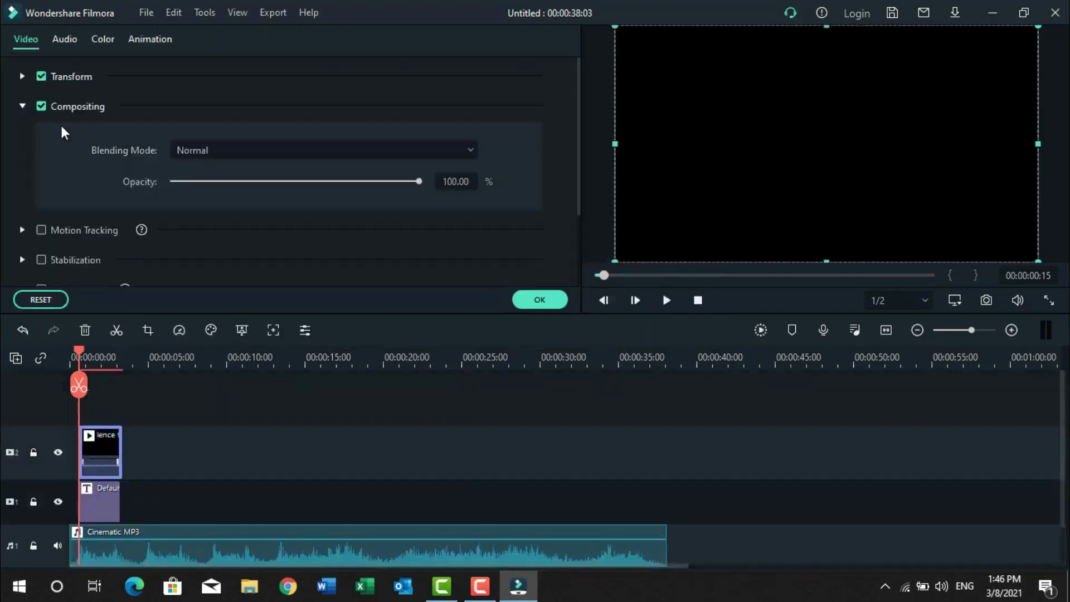
{"action": "left_click", "coordinate": [205, 150]}
{"action": "left_click", "coordinate": [233, 335]}
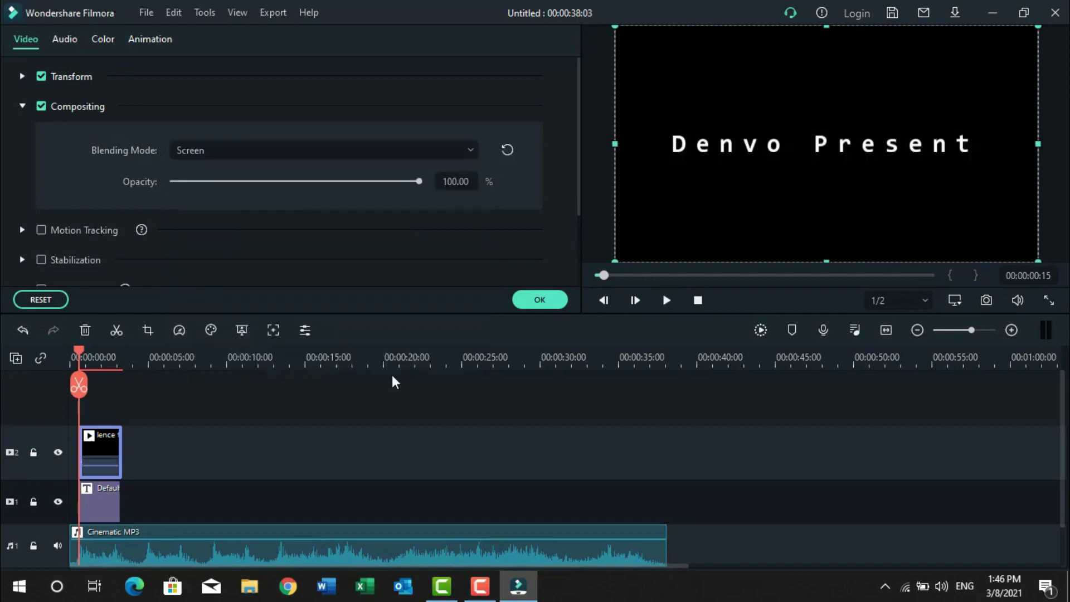
{"action": "left_click", "coordinate": [544, 302]}
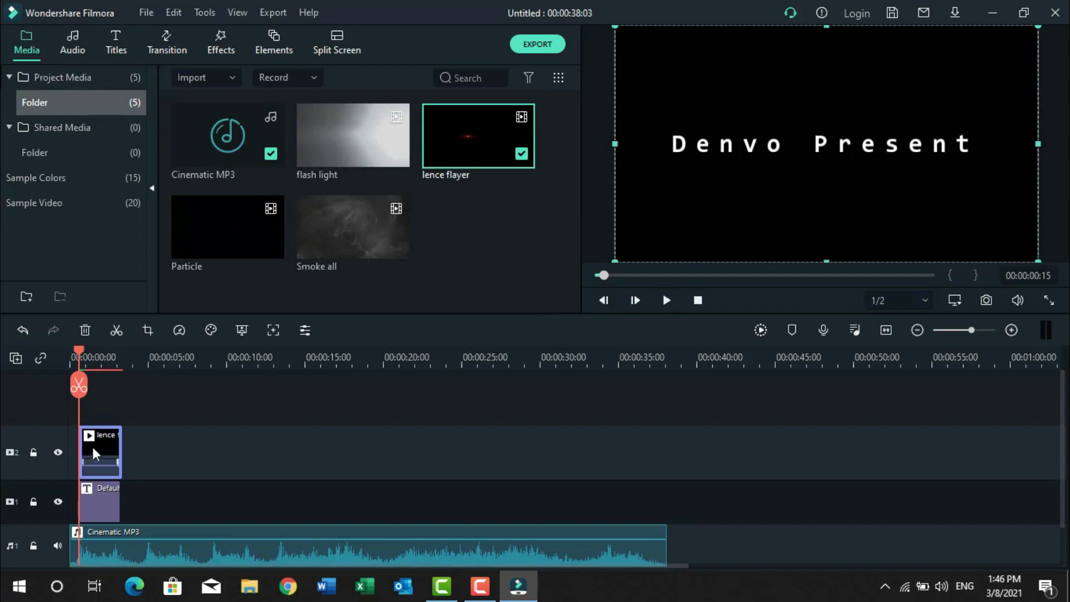
{"action": "left_click", "coordinate": [96, 359]}
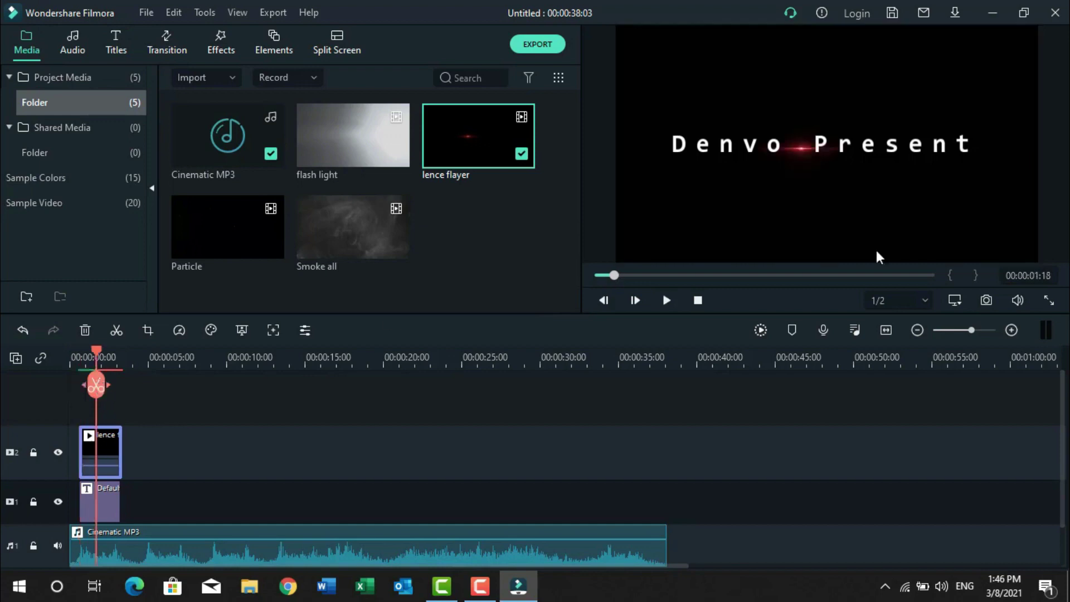
Move the lens flare slightly down so it runs just beneath the title letters, and play the intro from the start
{"action": "left_click", "coordinate": [808, 156]}
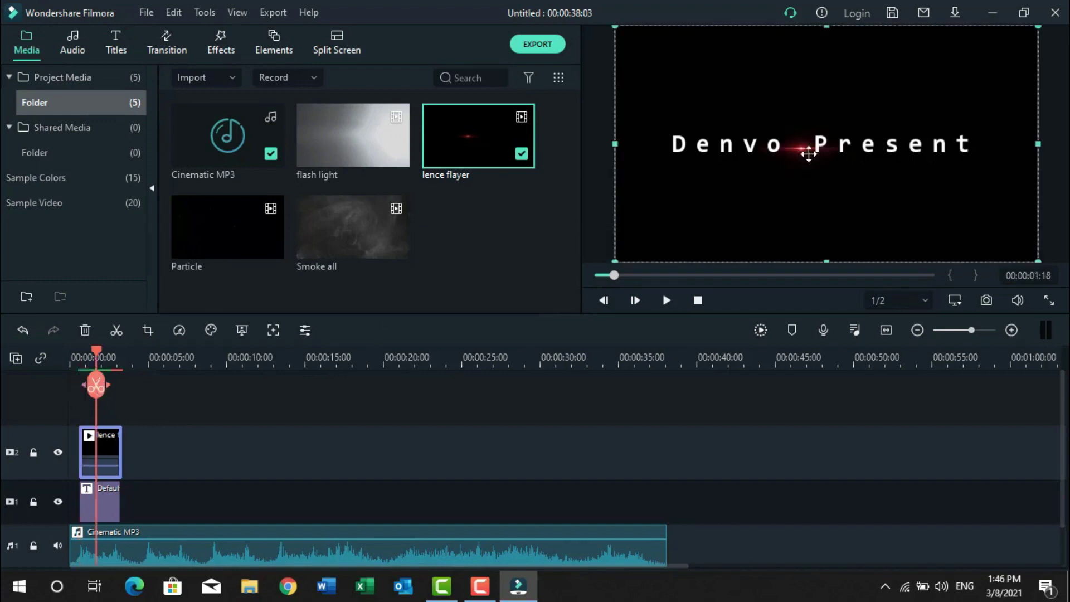
{"action": "left_click_drag", "start_coordinate": [808, 154], "coordinate": [808, 154]}
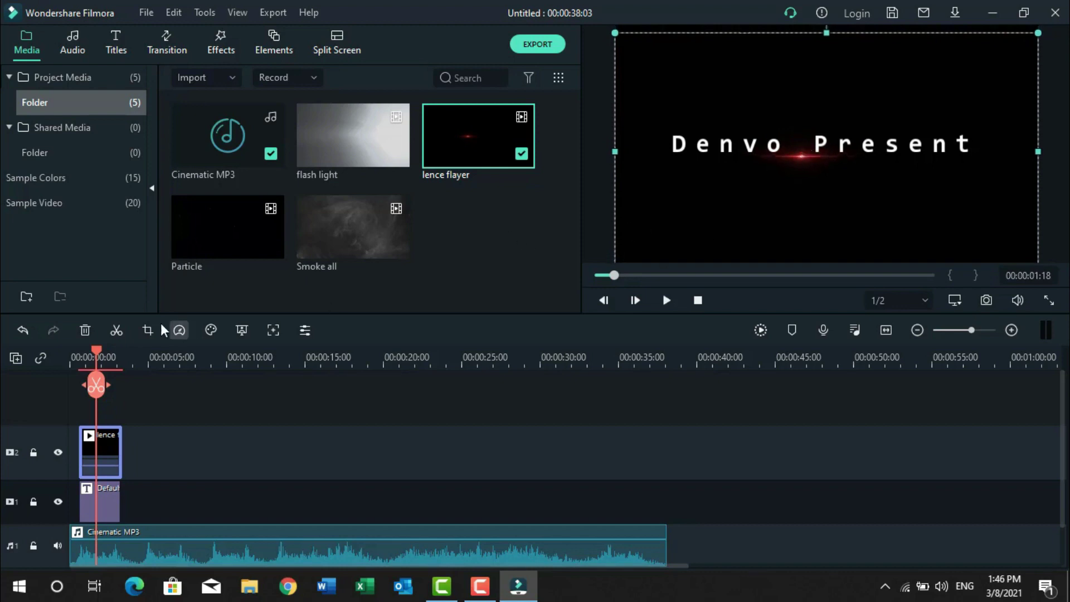
{"action": "left_click_drag", "start_coordinate": [94, 350], "coordinate": [71, 352]}
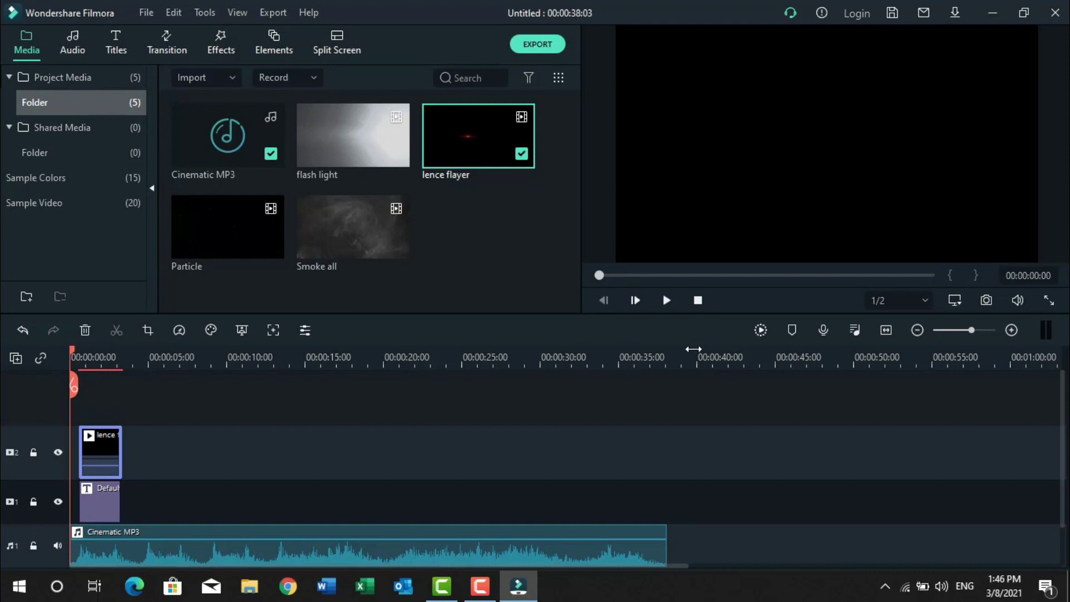
{"action": "left_click", "coordinate": [666, 307]}
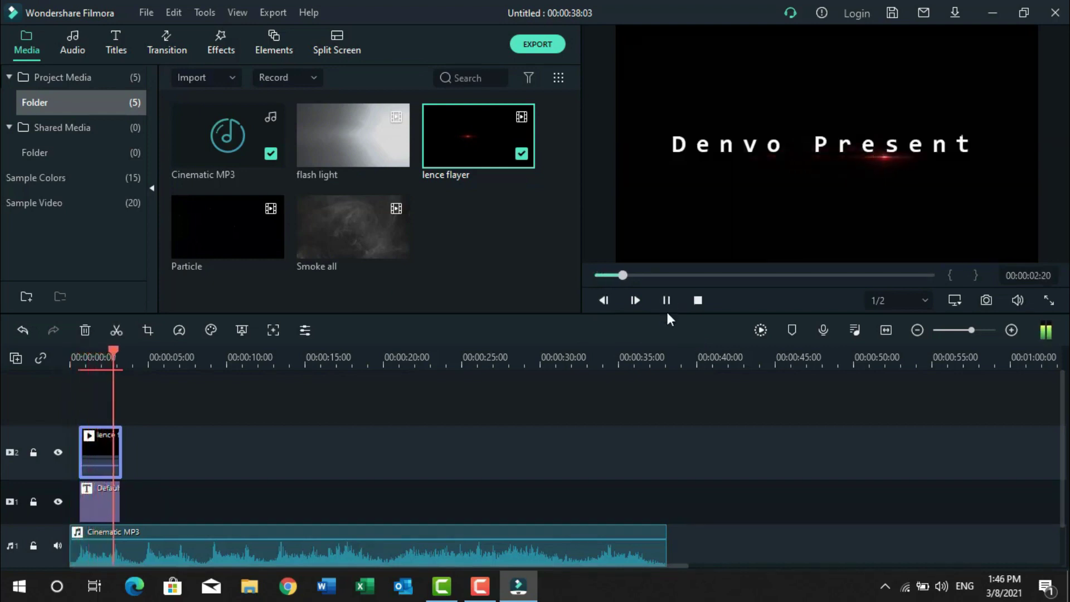
{"action": "left_click", "coordinate": [666, 304]}
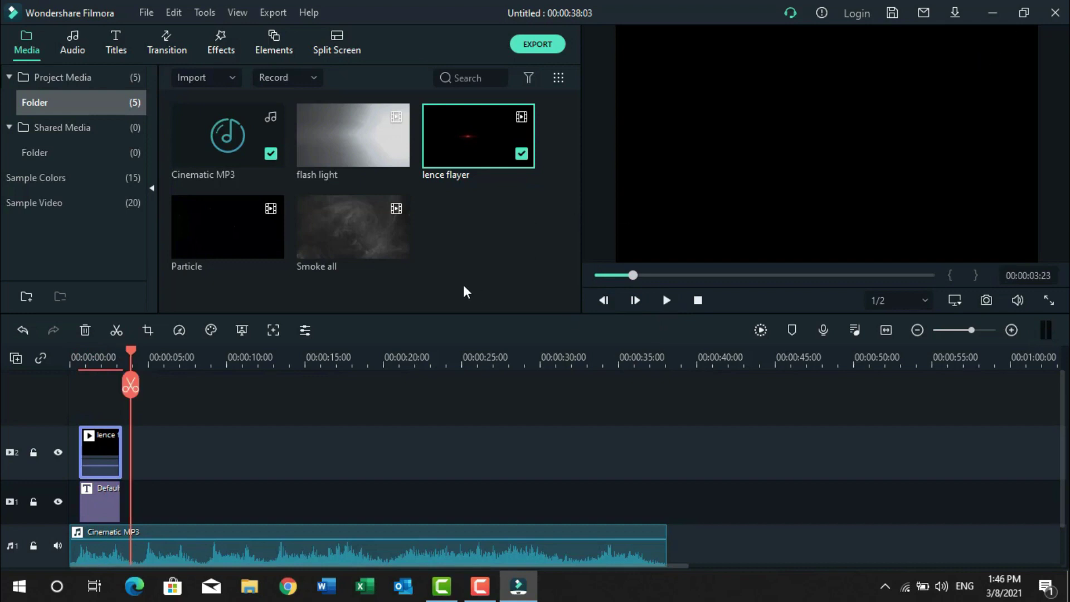
Duplicate the title and lence flayer clips together onto their same tracks, starting at 00:00:03:23
{"action": "left_click", "coordinate": [166, 469]}
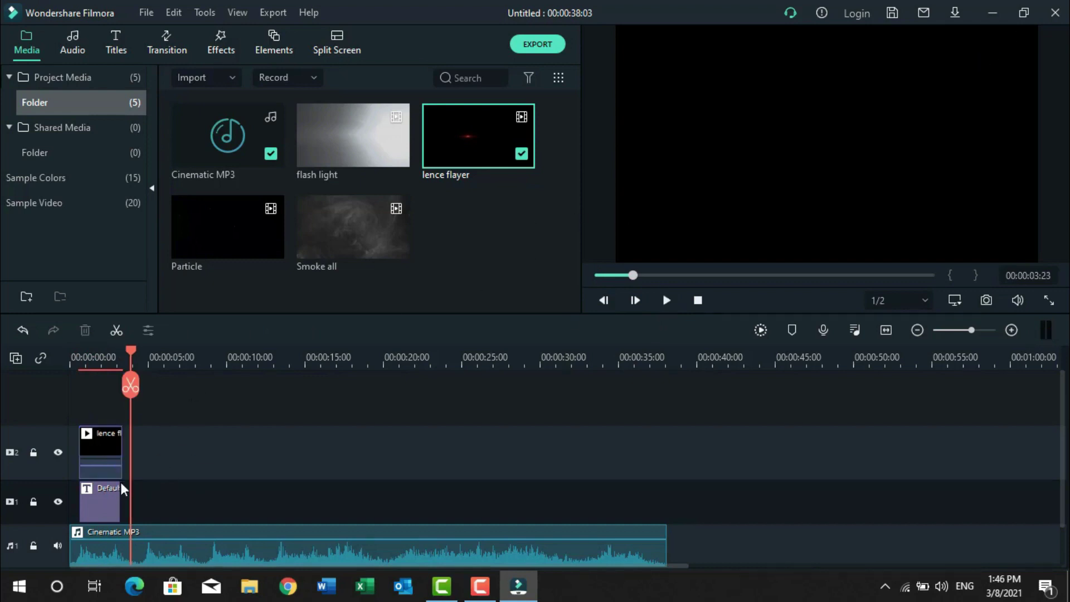
{"action": "left_click_drag", "start_coordinate": [124, 496], "coordinate": [99, 457]}
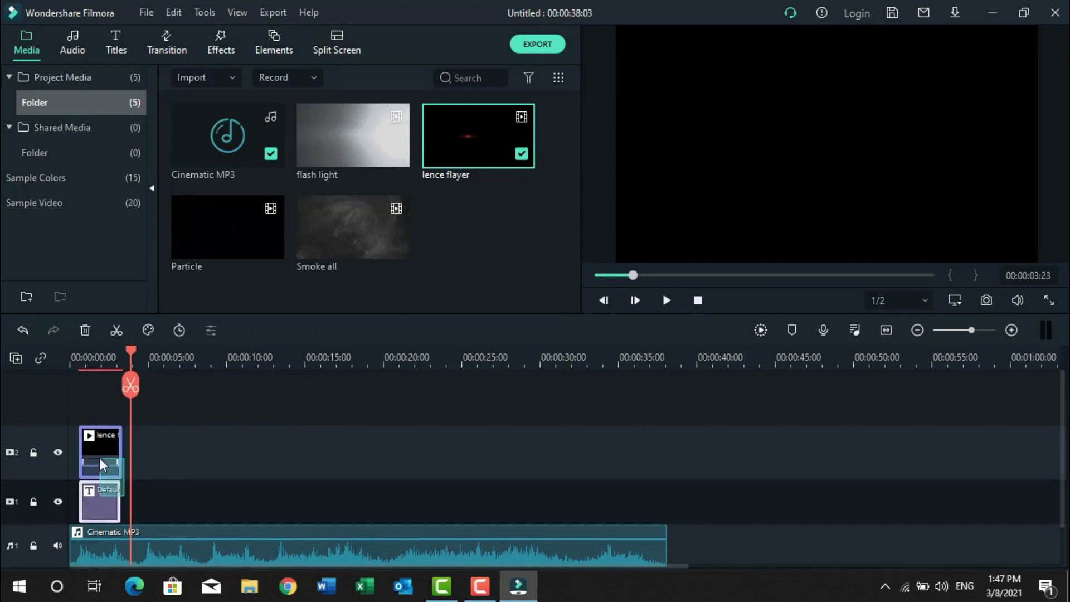
{"action": "key", "text": "ctrl+v"}
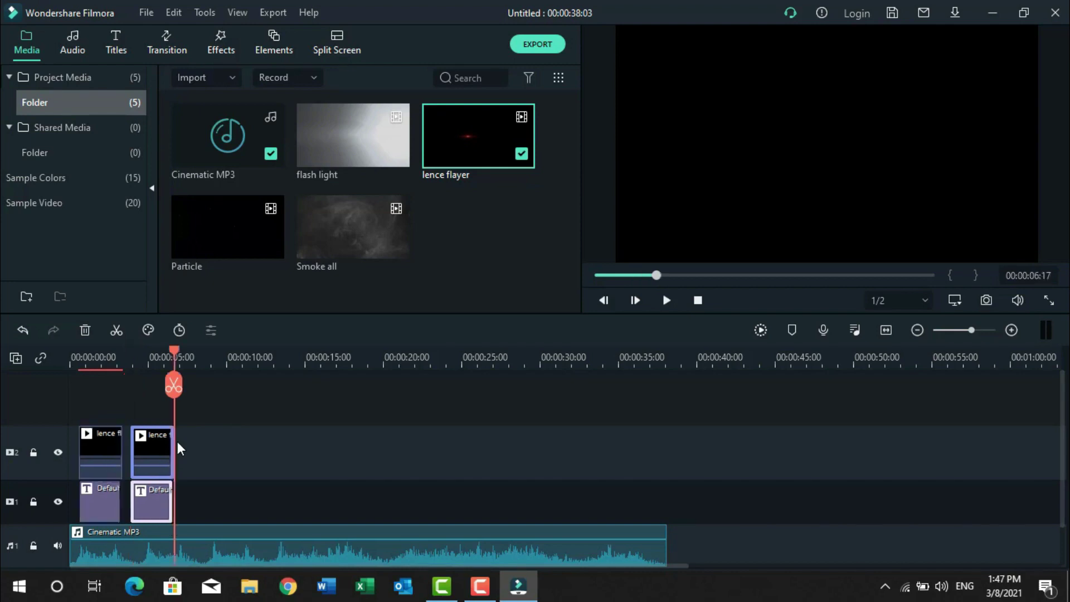
Open the duplicated title clip in the advanced text editor and replace its text with "New Cinematci"
{"action": "double_click", "coordinate": [152, 502]}
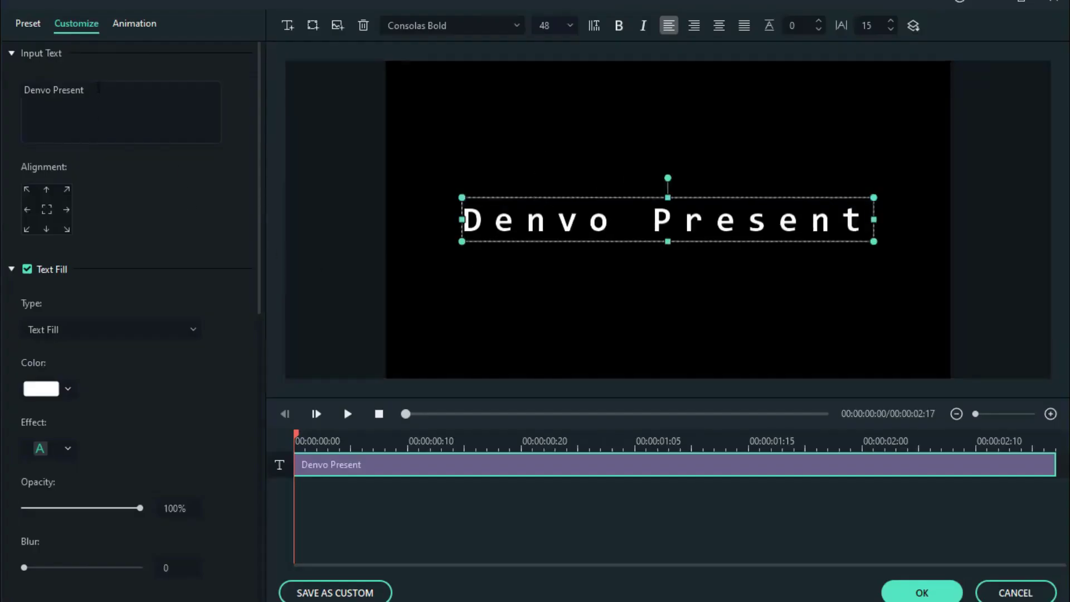
{"action": "left_click_drag", "start_coordinate": [99, 87], "coordinate": [2, 87]}
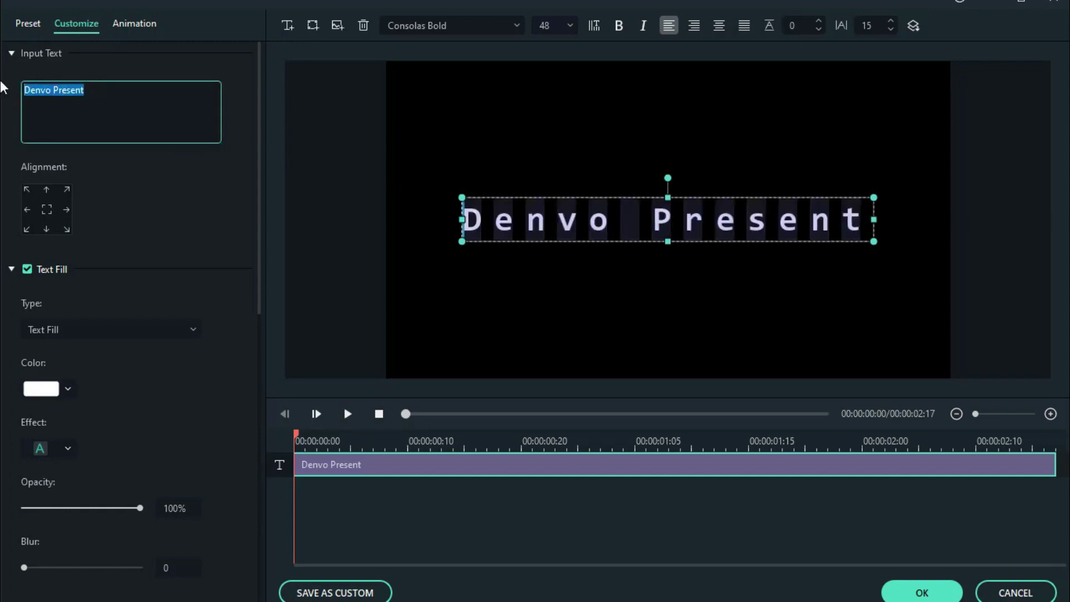
{"action": "type", "text": "New C"}
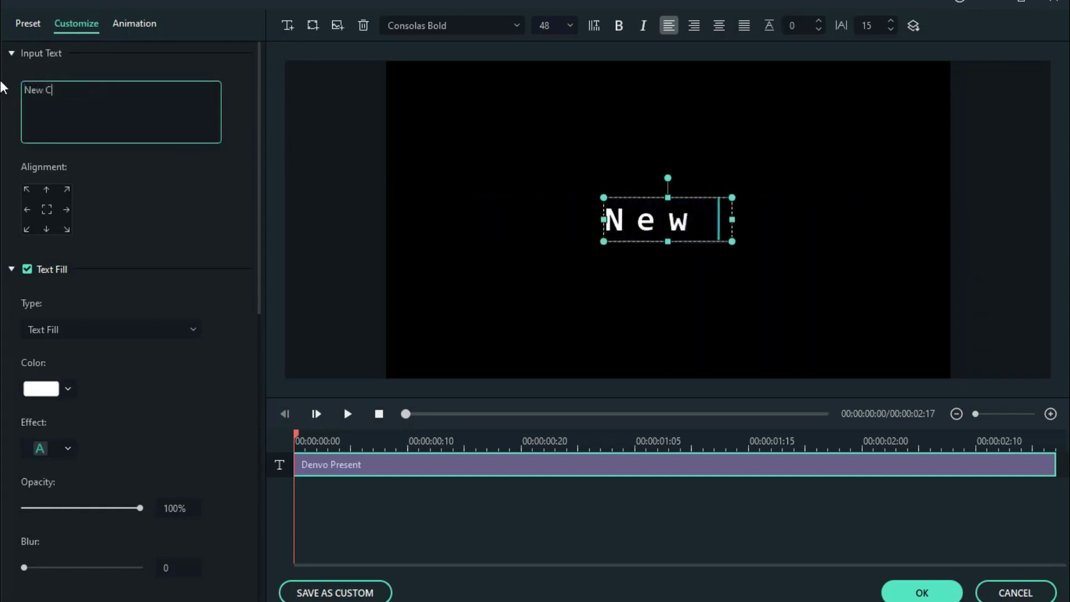
{"action": "type", "text": "inematci"}
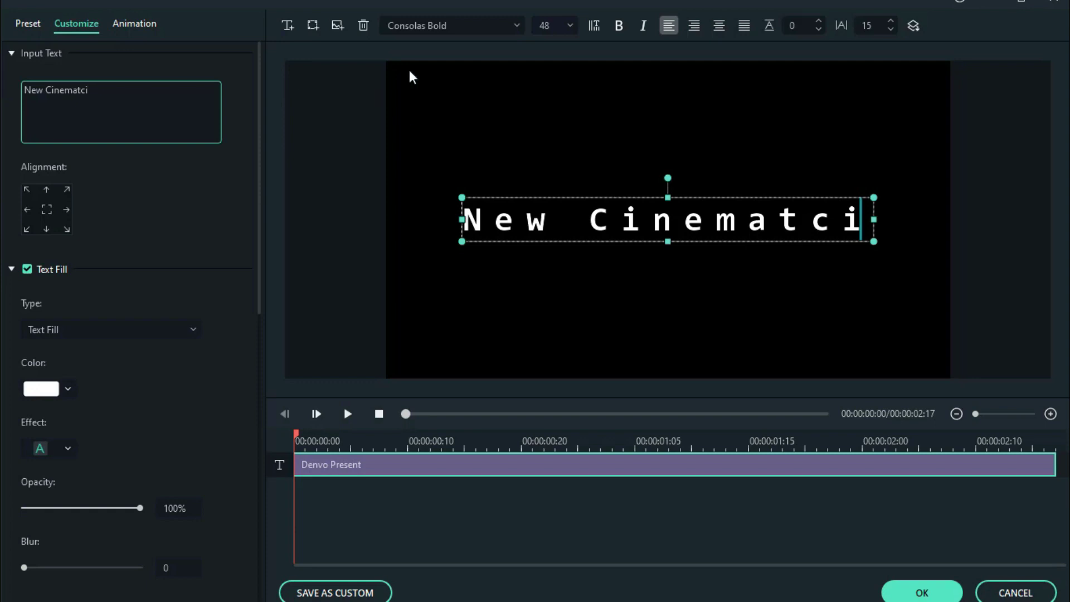
Set the duplicated title's font to Bebas Neue Light
{"action": "left_click", "coordinate": [460, 28]}
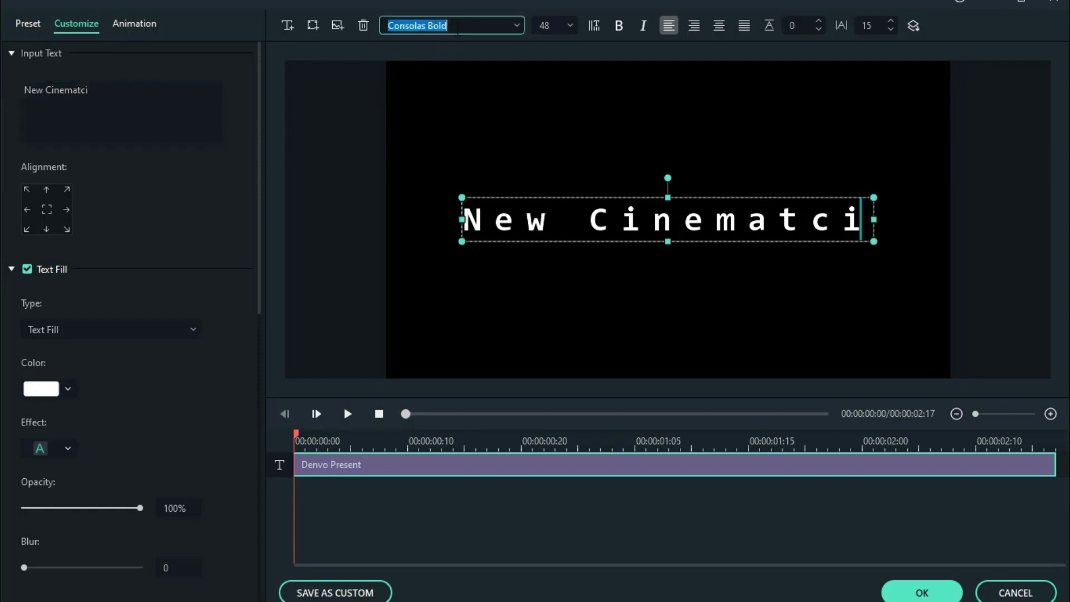
{"action": "type", "text": "bebas neue light"}
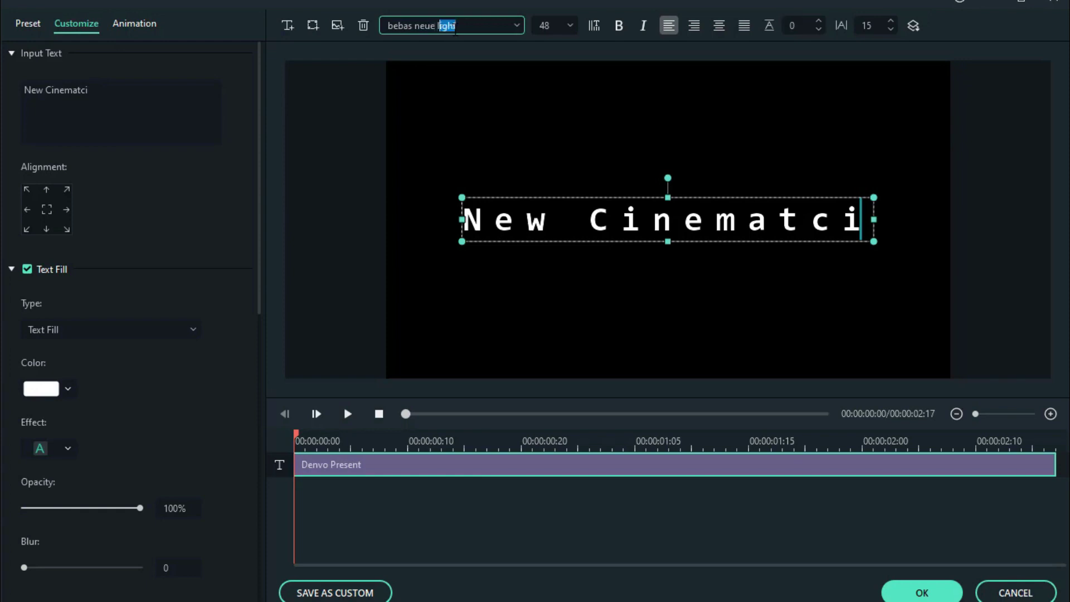
{"action": "key", "text": "Return"}
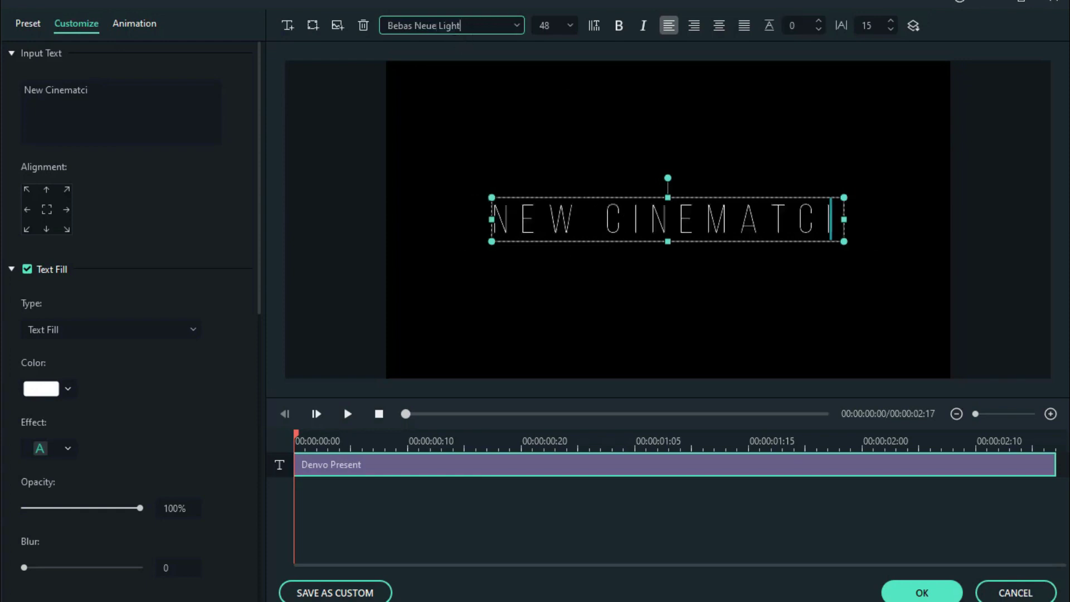
{"action": "left_click", "coordinate": [617, 258]}
{"action": "left_click", "coordinate": [674, 220]}
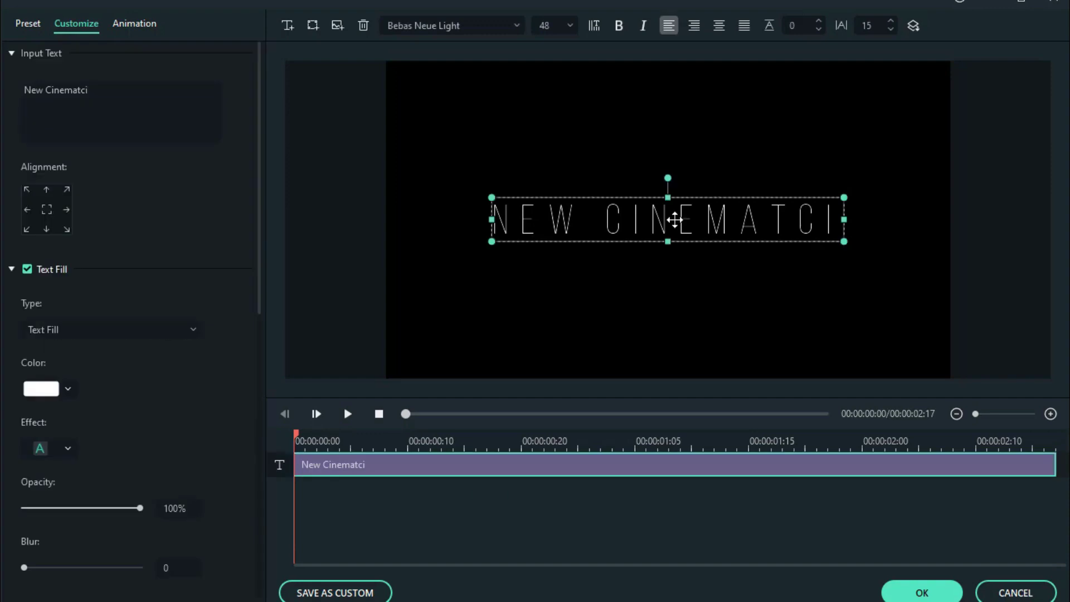
Correct the spelling of the title text to "New Cinematic"
{"action": "left_click", "coordinate": [112, 95]}
{"action": "key", "text": "BackSpace"}
{"action": "key", "text": "BackSpace"}
{"action": "type", "text": "ic"}
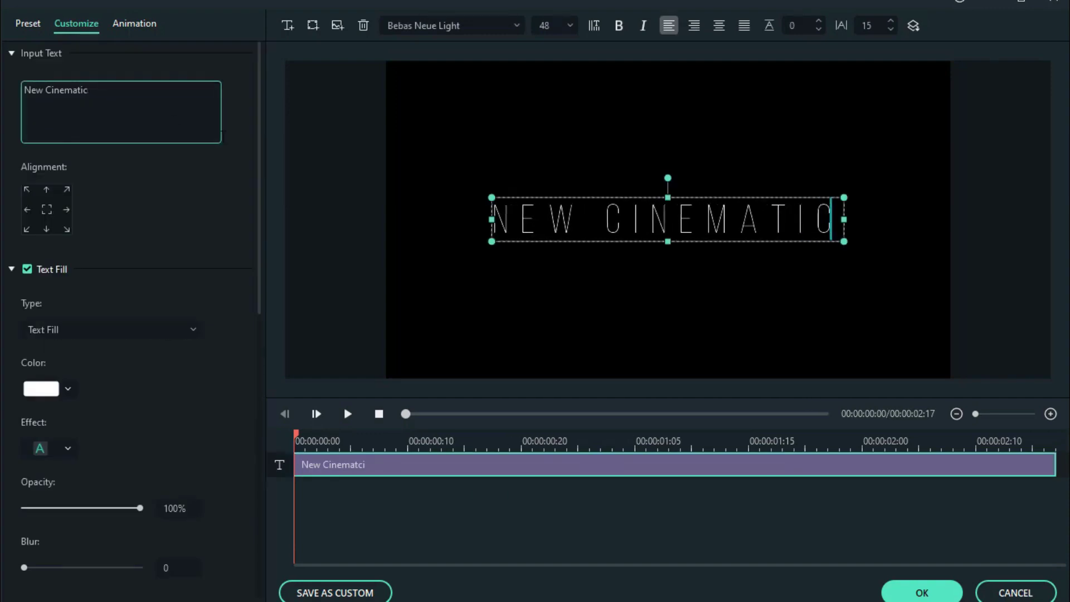
Set the "New Cinematic" text's font size to 56
{"action": "left_click", "coordinate": [545, 25]}
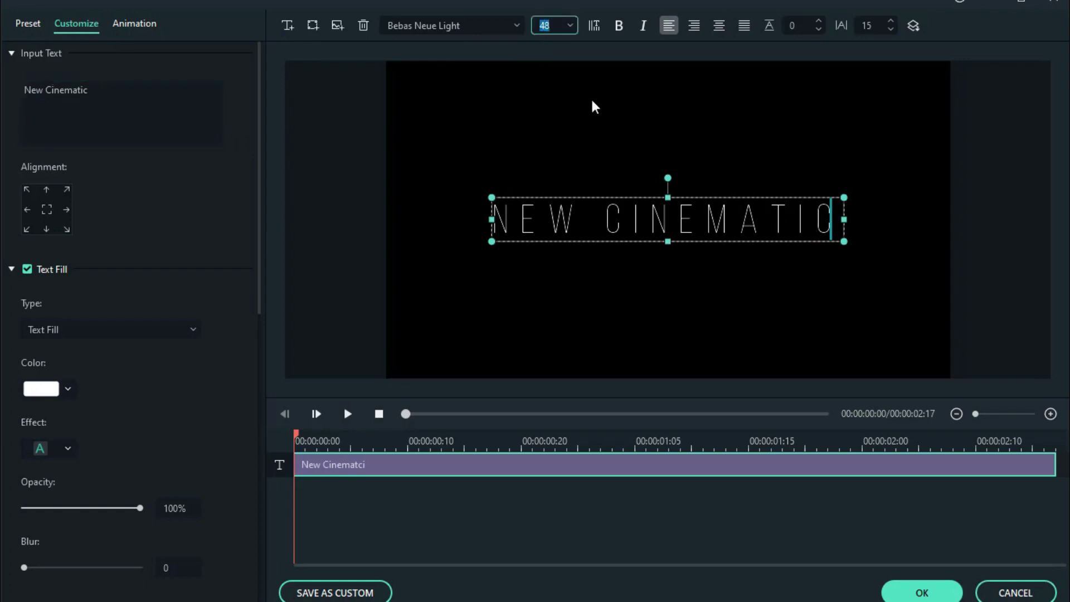
{"action": "type", "text": "56"}
{"action": "key", "text": "Return"}
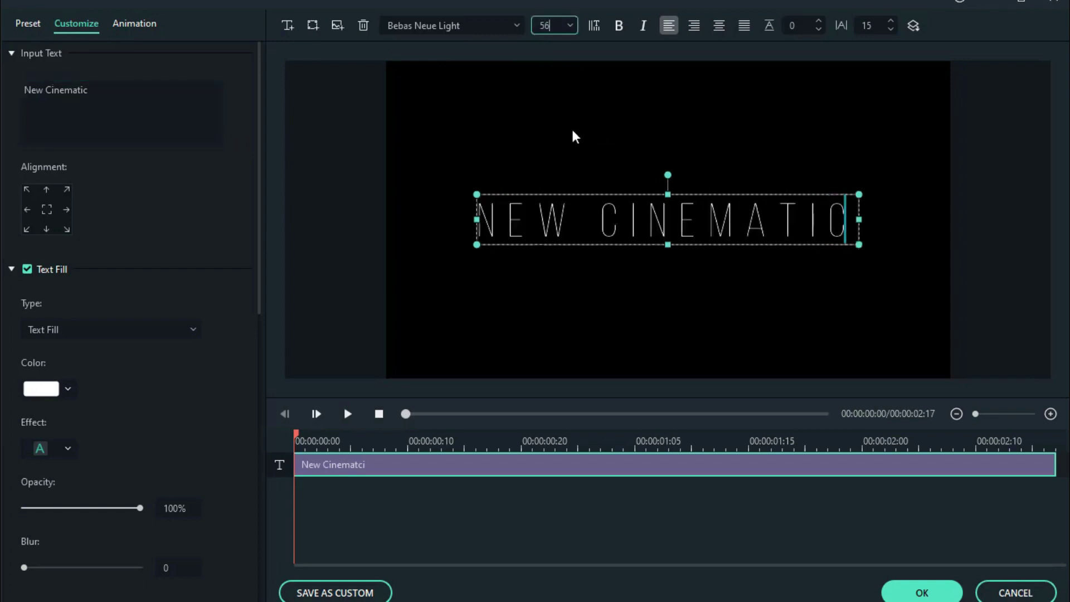
{"action": "left_click", "coordinate": [575, 137]}
Add a second text box centred just below "New Cinematic" and set its text to "Trailer"
{"action": "left_click", "coordinate": [288, 25]}
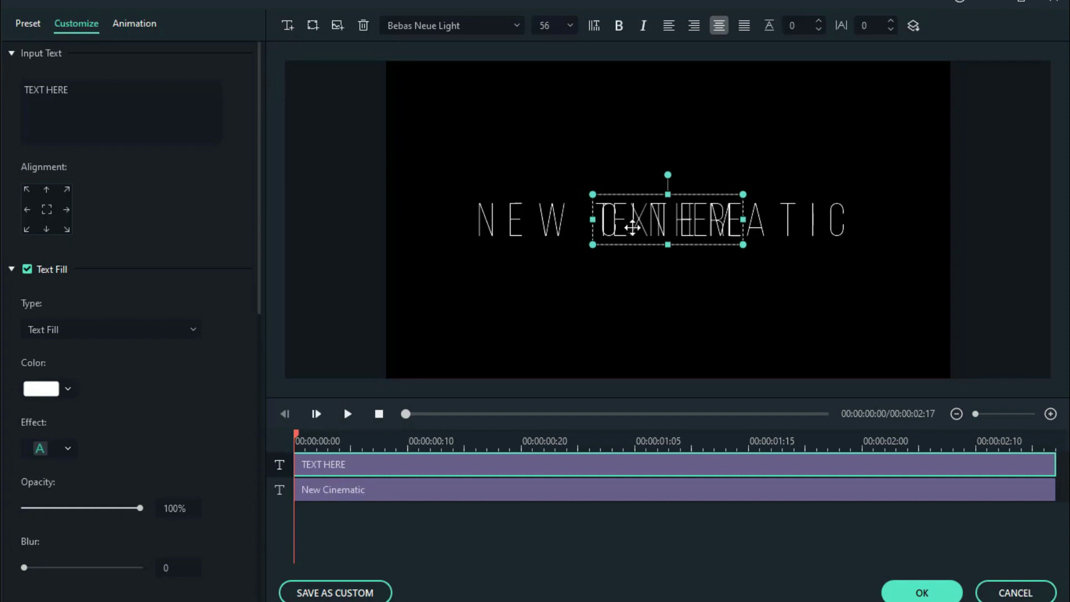
{"action": "left_click_drag", "start_coordinate": [624, 220], "coordinate": [625, 270]}
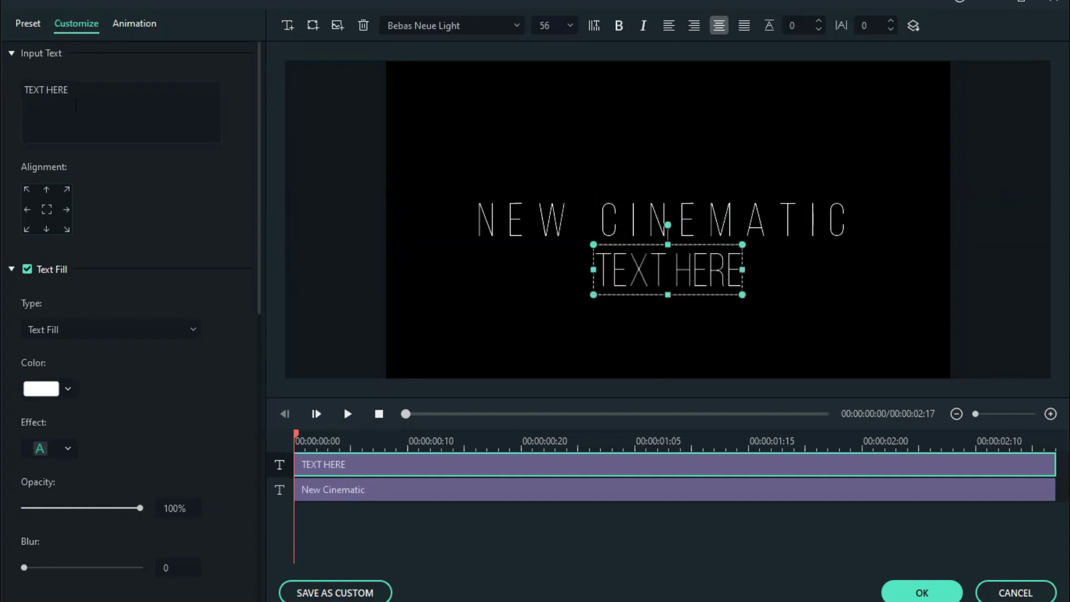
{"action": "left_click", "coordinate": [77, 104]}
{"action": "type", "text": "Trailer"}
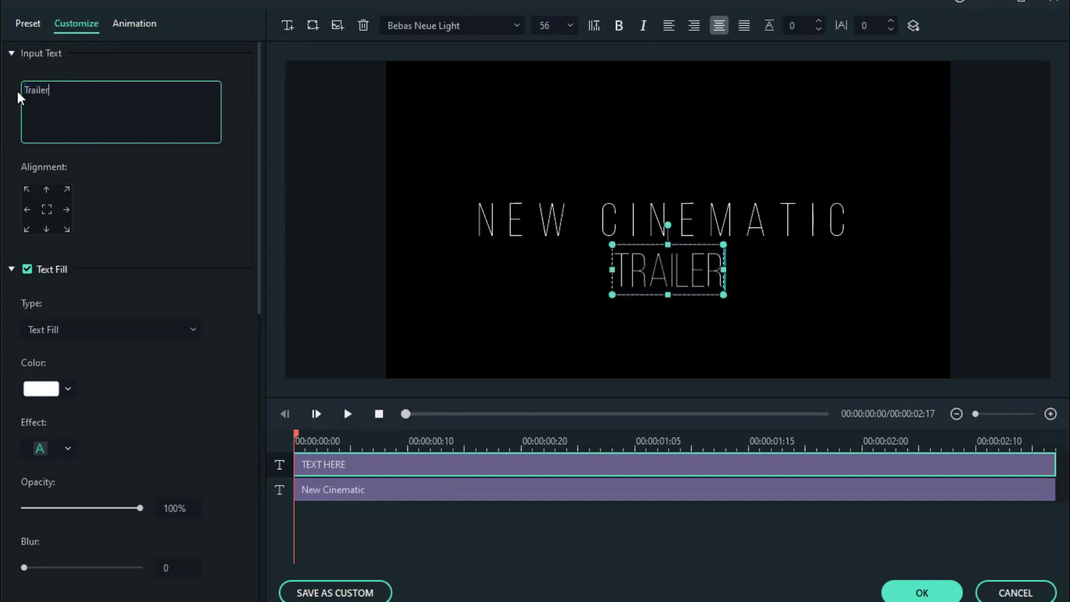
Set the "Trailer" text's font to Calibri and its size to 36
{"action": "left_click", "coordinate": [408, 30]}
{"action": "type", "text": "Calibri"}
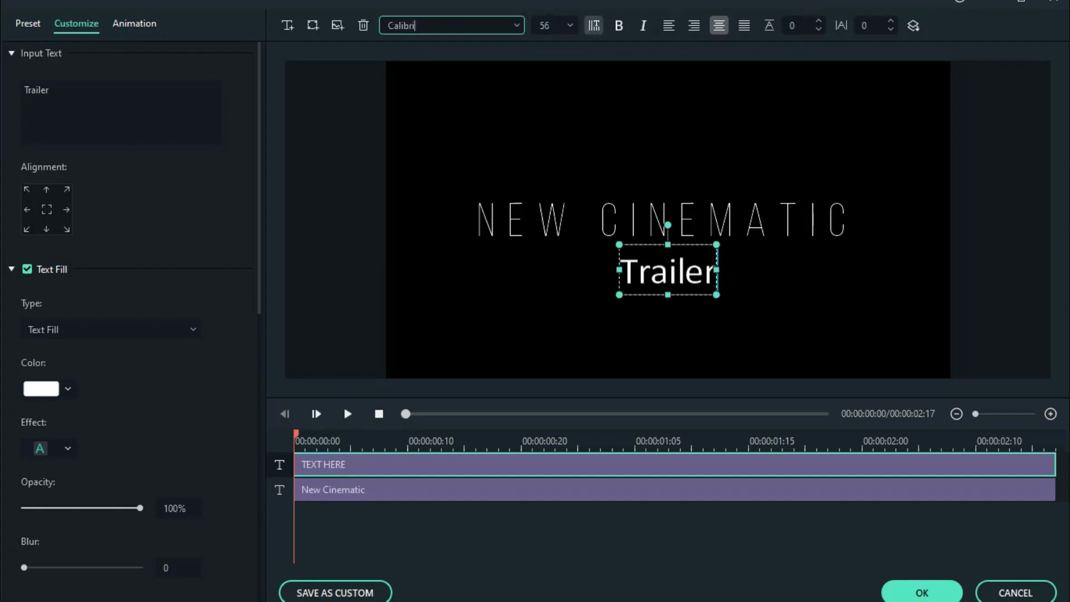
{"action": "left_click", "coordinate": [552, 25]}
{"action": "key", "text": "Return"}
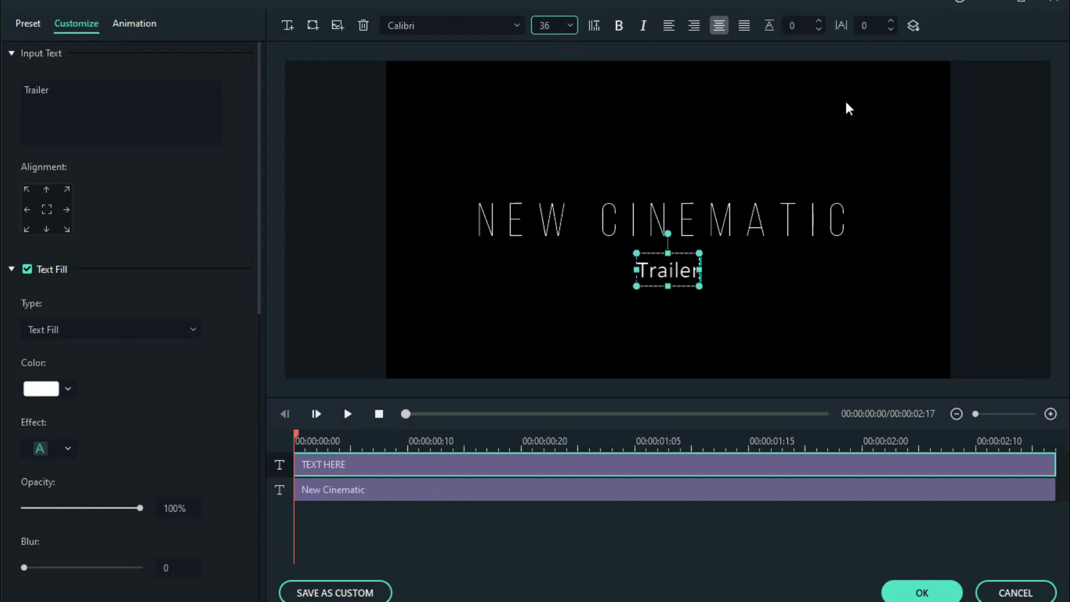
Set the "Trailer" text's letter spacing to 25
{"action": "left_click", "coordinate": [864, 26]}
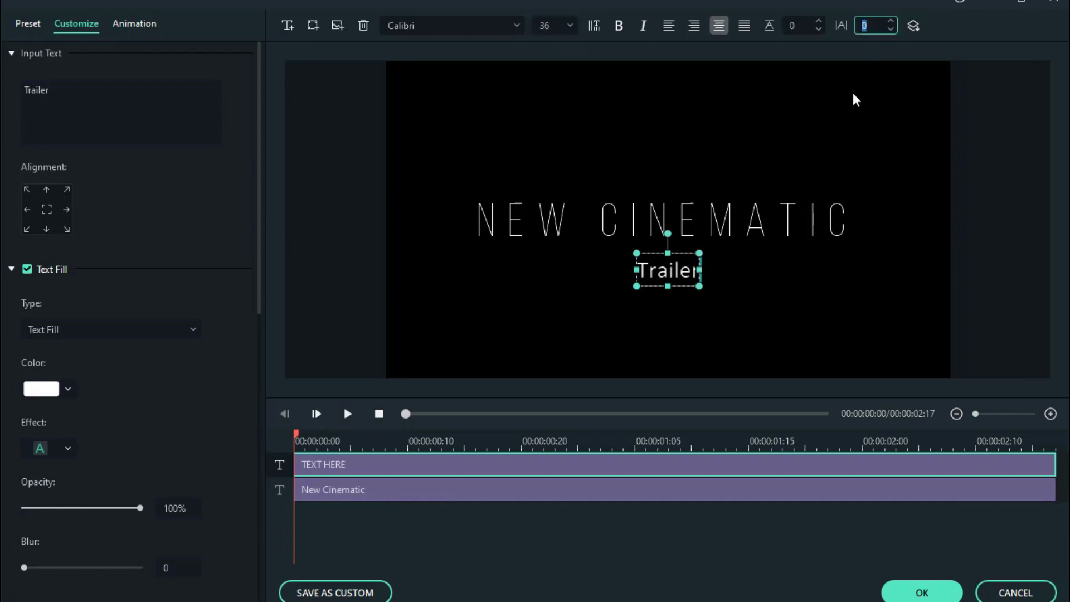
{"action": "type", "text": "25"}
{"action": "key", "text": "Return"}
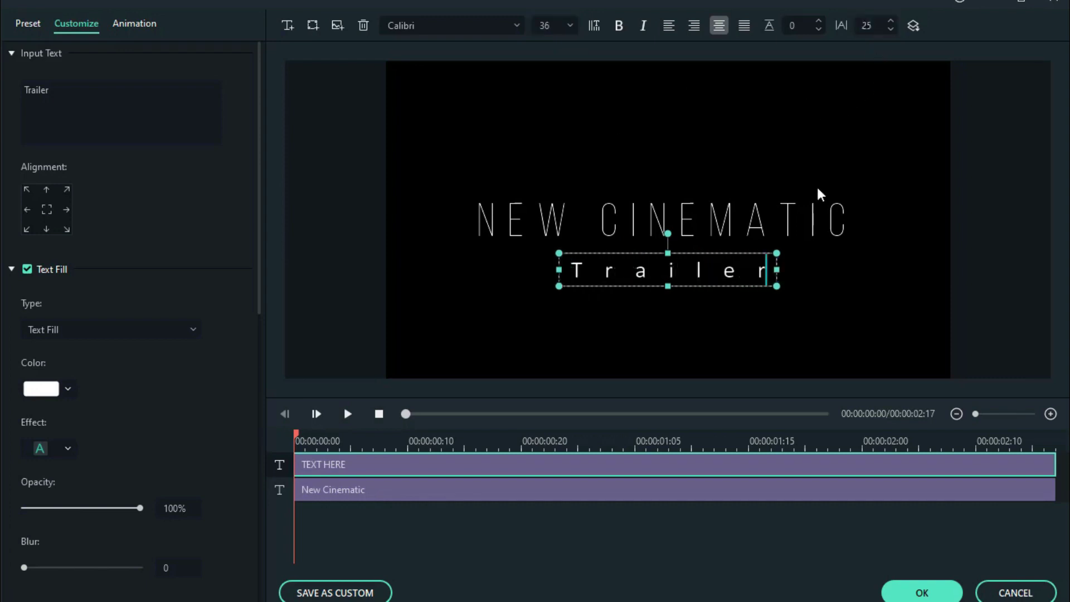
{"action": "left_click", "coordinate": [785, 268]}
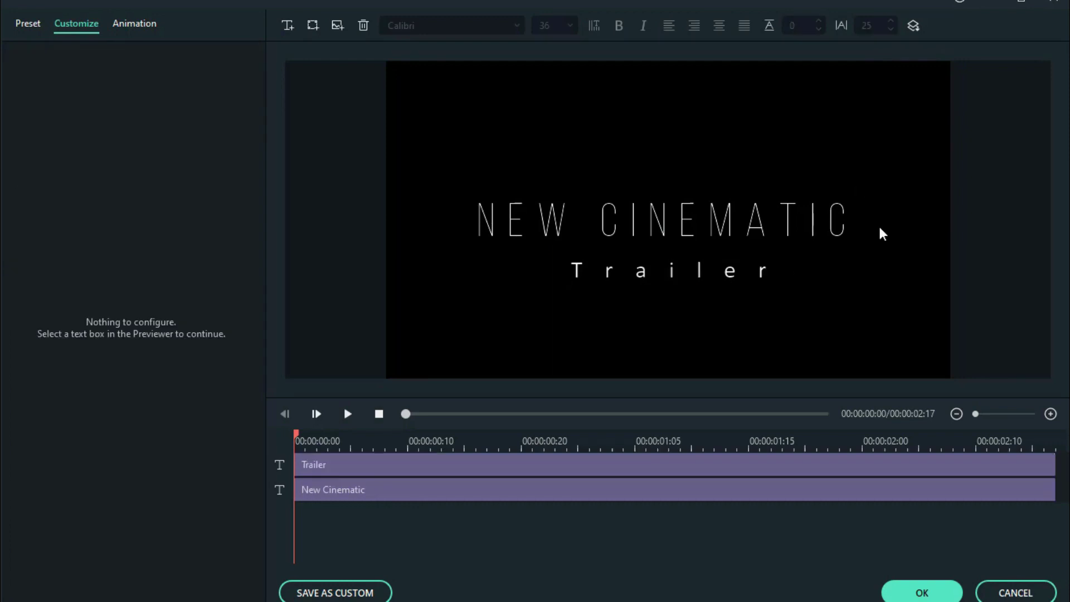
Move "New Cinematic" slightly up and "Trailer" up close beneath it, and apply the edits to the title clip
{"action": "left_click", "coordinate": [691, 221]}
{"action": "left_click_drag", "start_coordinate": [676, 210], "coordinate": [676, 201]}
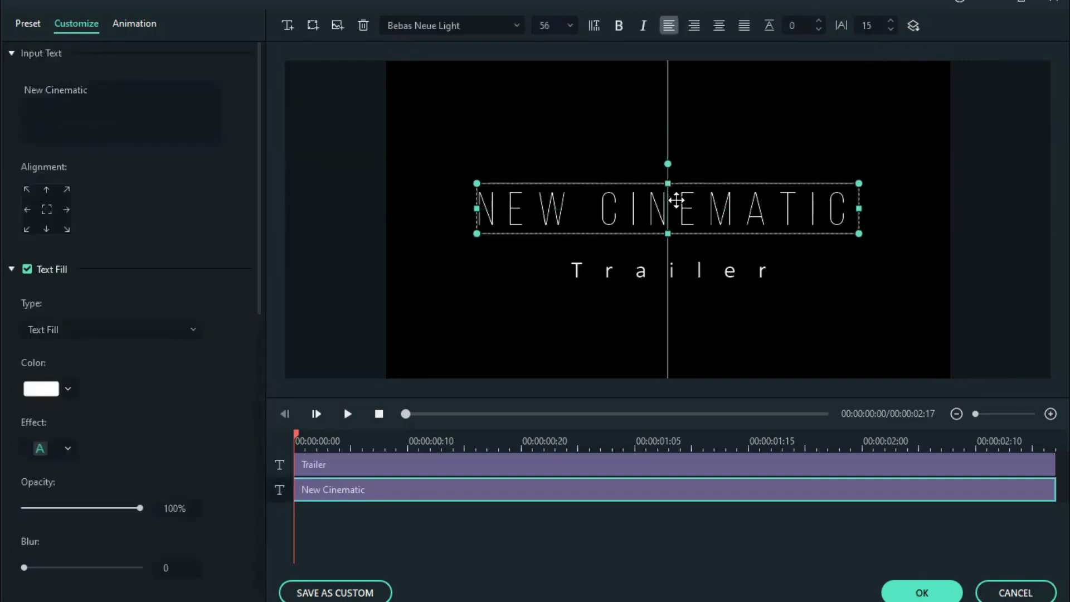
{"action": "left_click", "coordinate": [664, 273]}
{"action": "left_click_drag", "start_coordinate": [664, 277], "coordinate": [657, 258]}
{"action": "left_click", "coordinate": [688, 312]}
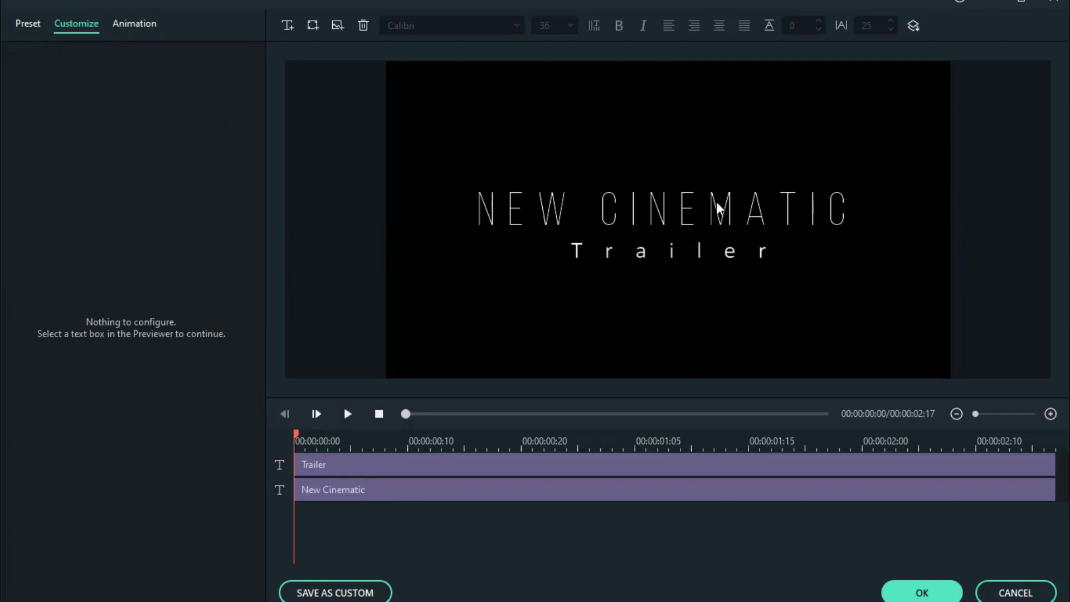
{"action": "left_click", "coordinate": [922, 592]}
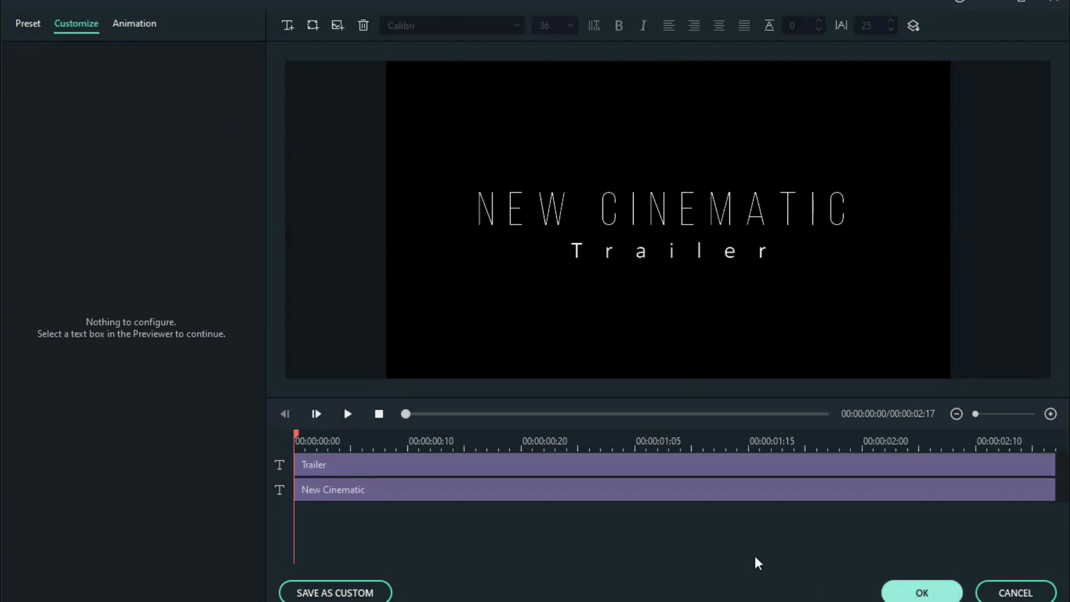
At 00:00:05:12, nudge the second lens flare slightly up and left between the two title lines, and play the intro from the start
{"action": "left_click", "coordinate": [156, 364]}
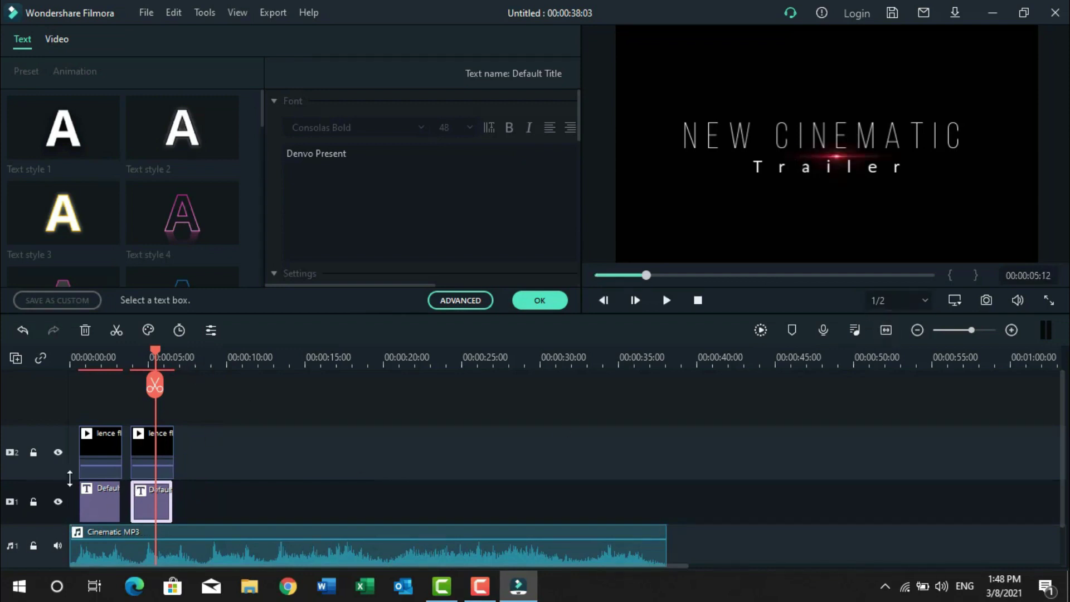
{"action": "left_click", "coordinate": [166, 433]}
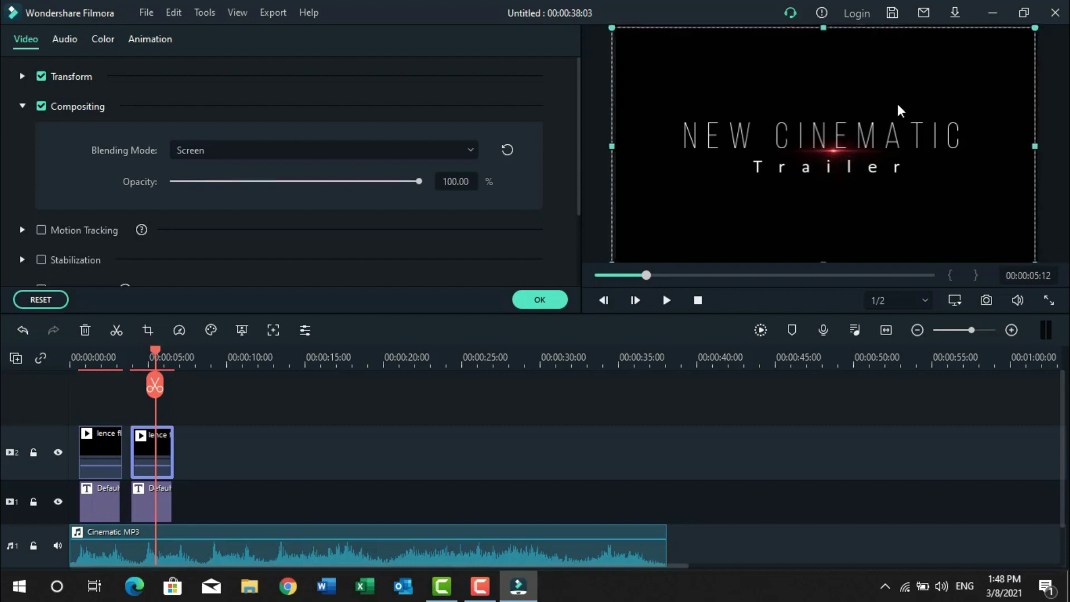
{"action": "left_click", "coordinate": [73, 362]}
{"action": "left_click", "coordinate": [671, 304]}
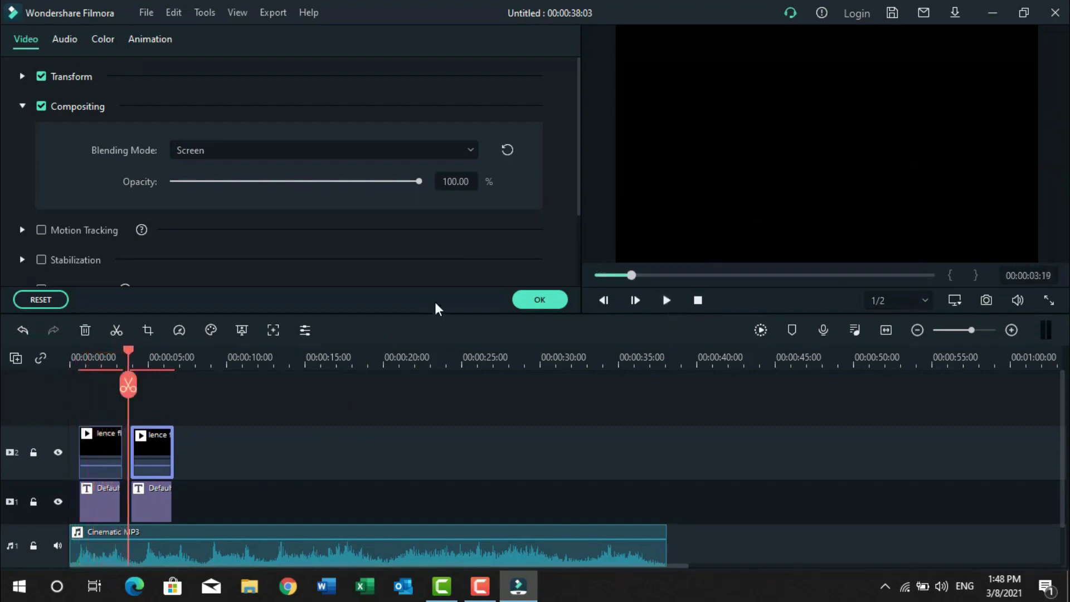
{"action": "left_click", "coordinate": [667, 301]}
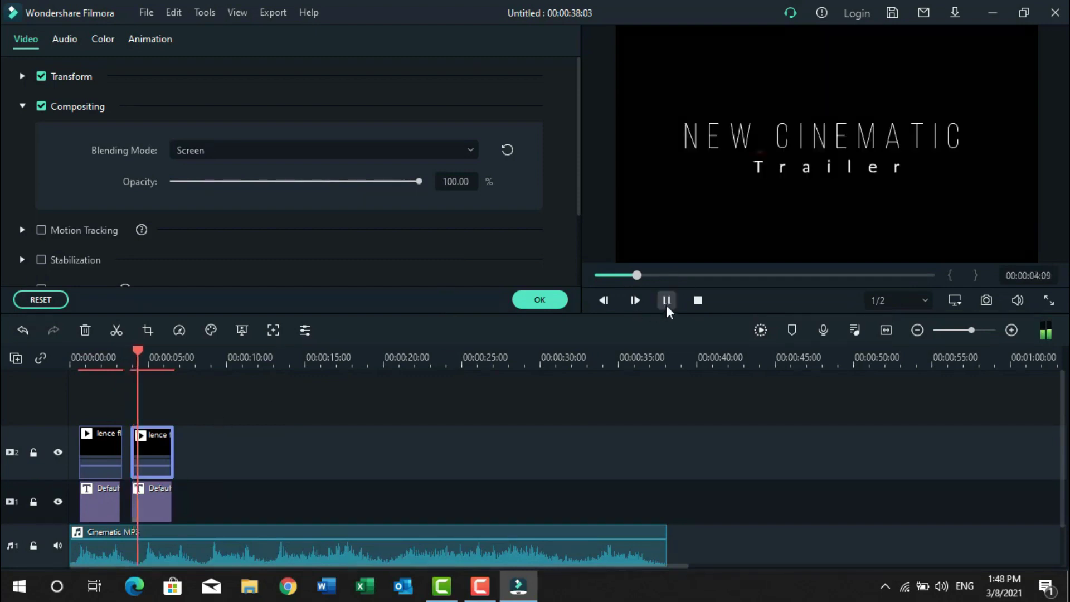
{"action": "left_click", "coordinate": [666, 306]}
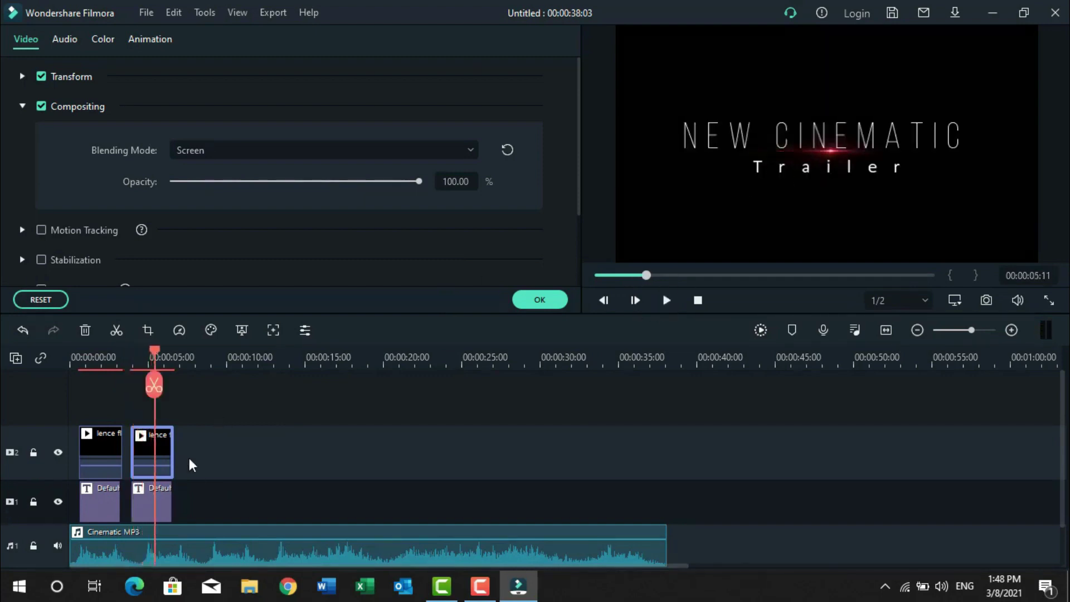
Move the second title and its lens flare together to start at 00:00:04:21, and play that part back
{"action": "left_click_drag", "start_coordinate": [157, 358], "coordinate": [148, 357]}
{"action": "left_click", "coordinate": [192, 519]}
{"action": "left_click_drag", "start_coordinate": [190, 519], "coordinate": [173, 457]}
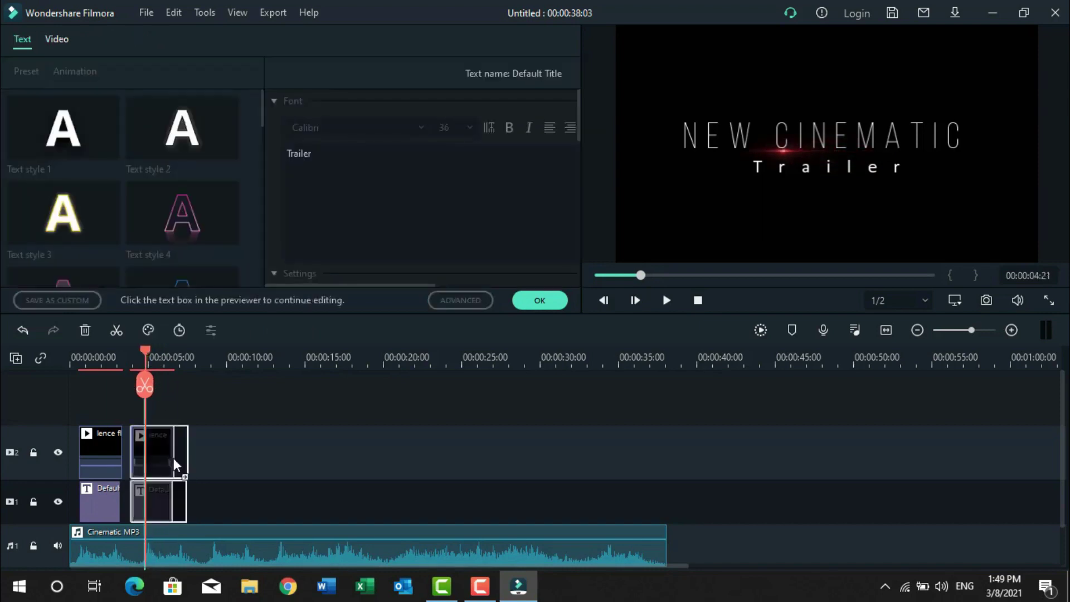
{"action": "left_click", "coordinate": [125, 361]}
{"action": "left_click", "coordinate": [666, 300]}
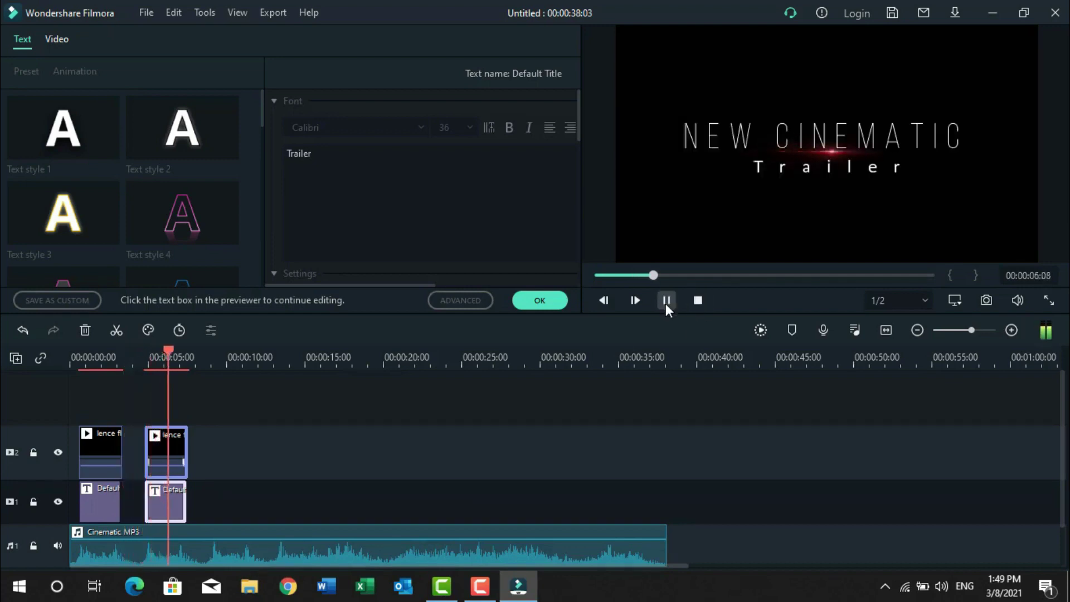
{"action": "left_click", "coordinate": [665, 303]}
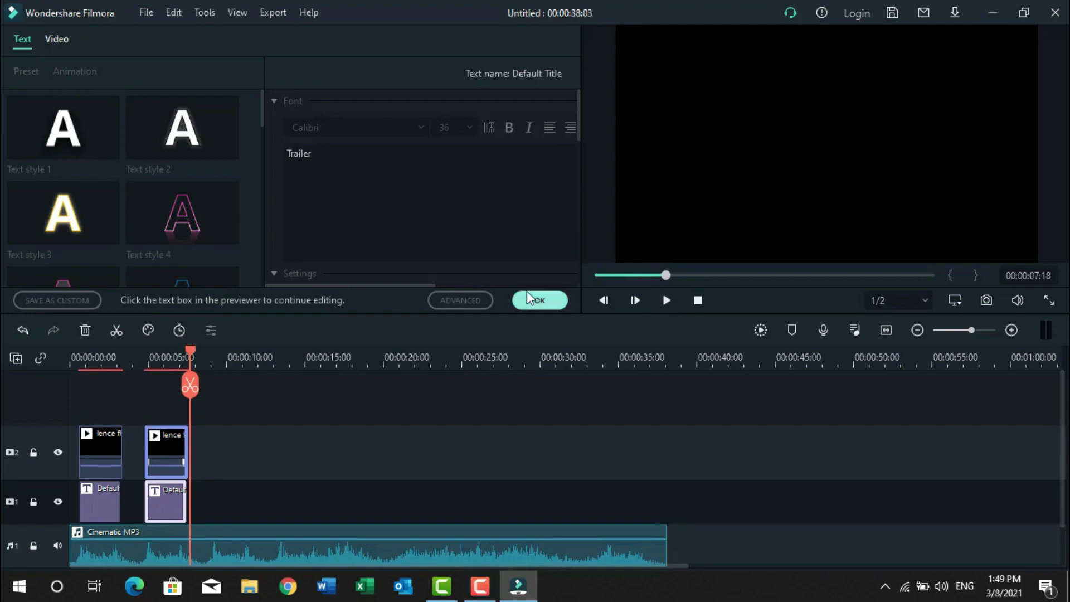
Trim the ends of the second title and lens flare clips slightly shorter, and play the section back
{"action": "left_click", "coordinate": [206, 502]}
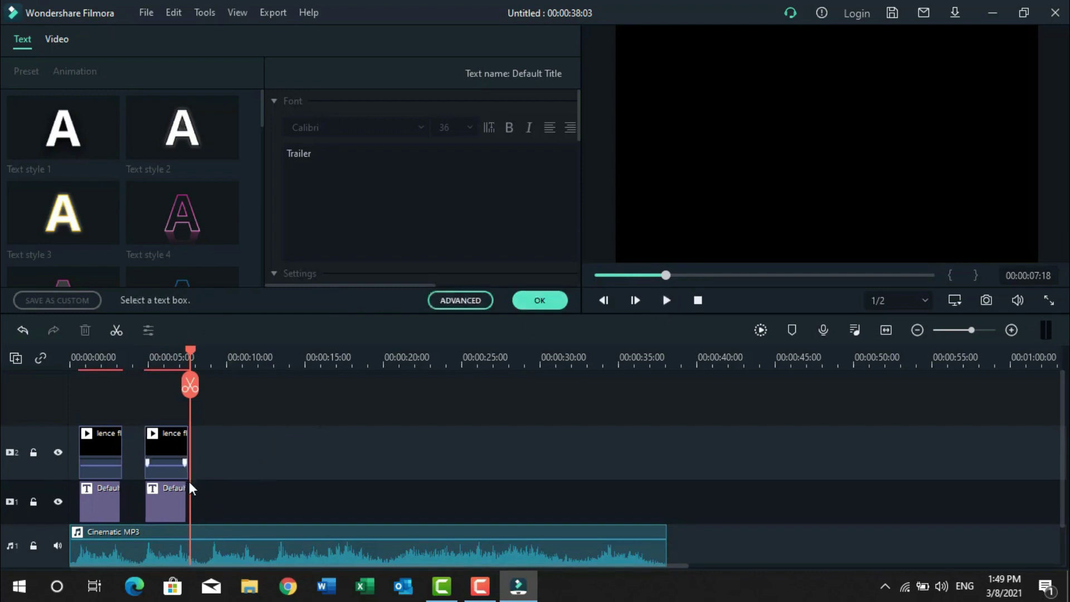
{"action": "left_click_drag", "start_coordinate": [197, 502], "coordinate": [179, 452]}
{"action": "left_click", "coordinate": [163, 356]}
{"action": "left_click", "coordinate": [667, 300]}
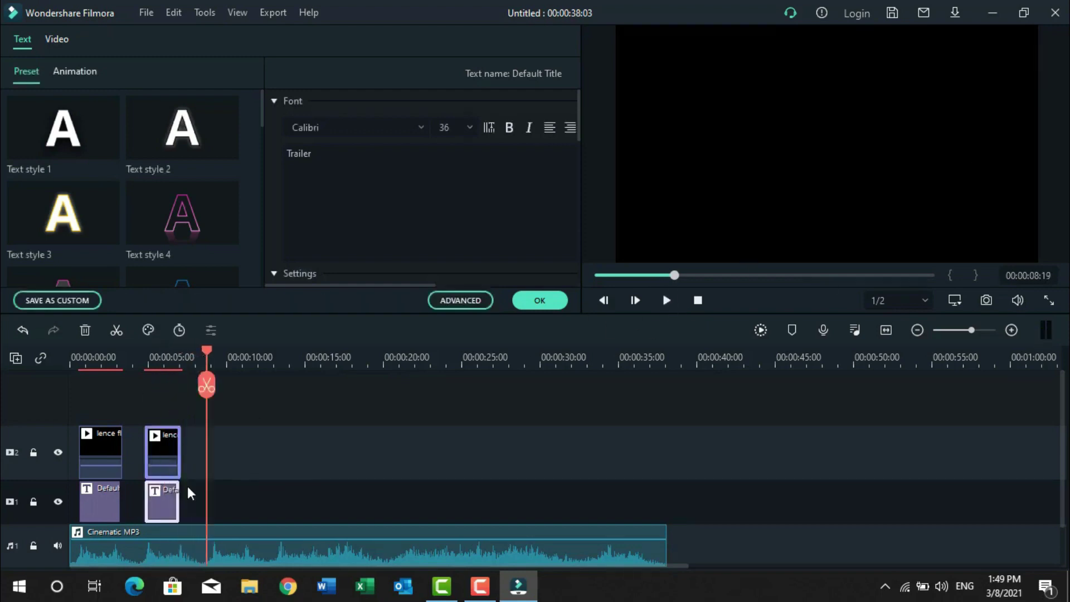
{"action": "left_click", "coordinate": [203, 503]}
{"action": "key", "text": "space"}
Copy the second title and lens flare pair and paste it at 00:00:08:19
{"action": "left_click_drag", "start_coordinate": [142, 515], "coordinate": [177, 446]}
{"action": "key", "text": "ctrl+c"}
{"action": "key", "text": "ctrl+v"}
In the advanced editor of the pasted third title, replace "New Cinematic" with "in association with"
{"action": "double_click", "coordinate": [230, 493]}
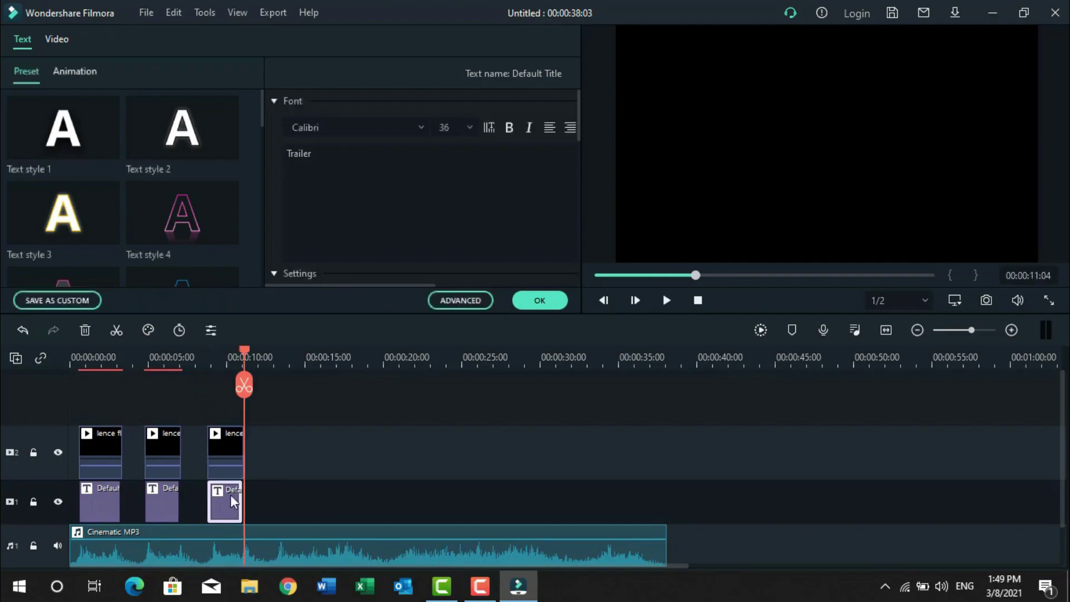
{"action": "left_click", "coordinate": [460, 300]}
{"action": "left_click", "coordinate": [480, 217]}
{"action": "left_click", "coordinate": [88, 90]}
{"action": "key", "text": "ctrl+a"}
{"action": "type", "text": "in associaition"}
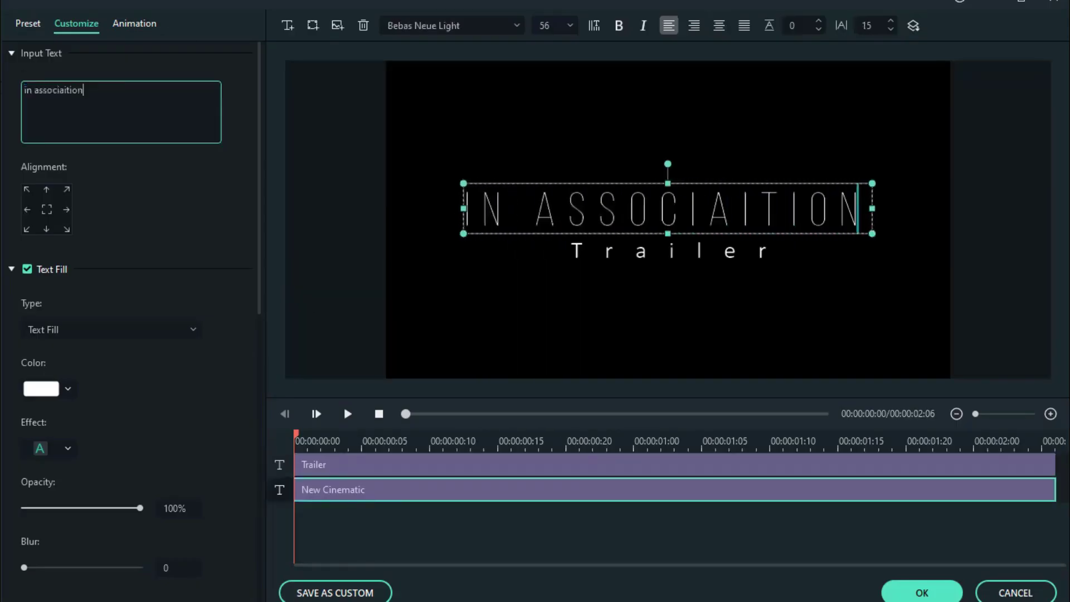
{"action": "key", "text": "Left"}
{"action": "key", "text": "Left"}
{"action": "key", "text": "Left"}
{"action": "key", "text": "Left"}
{"action": "key", "text": "BackSpace"}
{"action": "type", "text": "with"}
Format "in association with" in Calibri Light at size 22 with a letter spacing of 8
{"action": "left_click", "coordinate": [449, 26]}
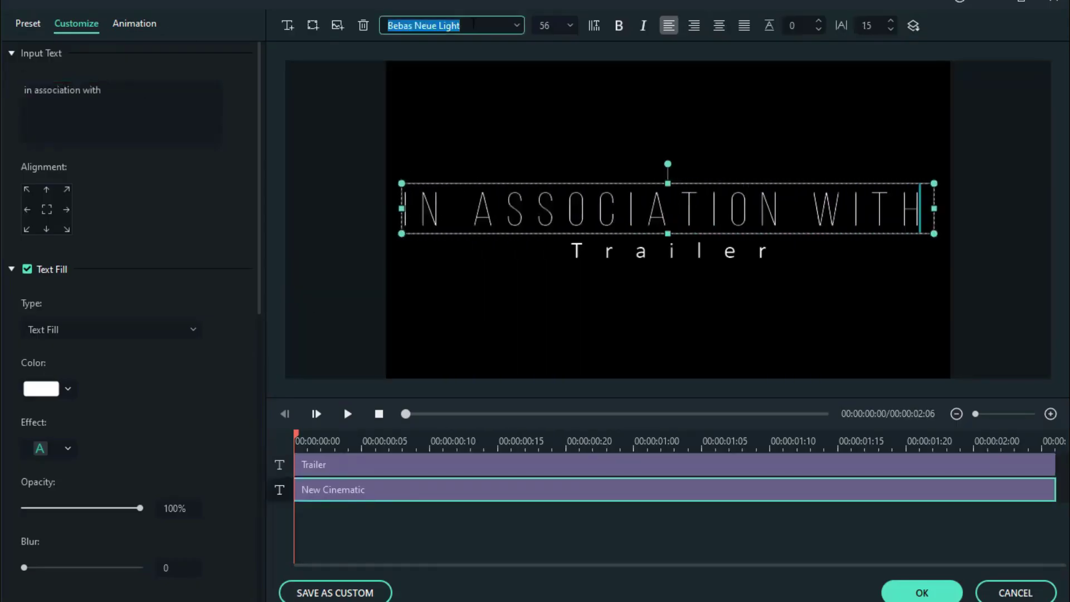
{"action": "type", "text": "Calibri Light"}
{"action": "key", "text": "Return"}
{"action": "left_click", "coordinate": [551, 26]}
{"action": "type", "text": "22"}
{"action": "key", "text": "Return"}
{"action": "left_click", "coordinate": [866, 27]}
{"action": "type", "text": "8"}
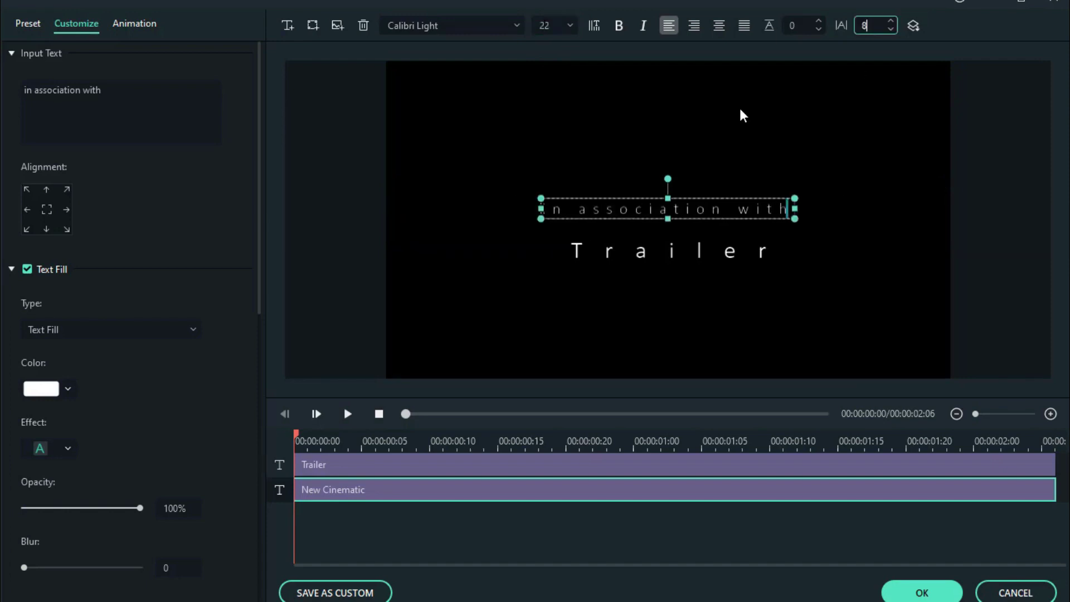
Replace the "Trailer" text with "Production crate"
{"action": "left_click", "coordinate": [703, 250]}
{"action": "left_click_drag", "start_coordinate": [50, 90], "coordinate": [2, 76]}
{"action": "type", "text": "Production crate"}
Format "Production crate" in Candara at size 56 with a letter spacing of 5, and apply the edits to the title clip
{"action": "left_click", "coordinate": [456, 26]}
{"action": "type", "text": "Candara"}
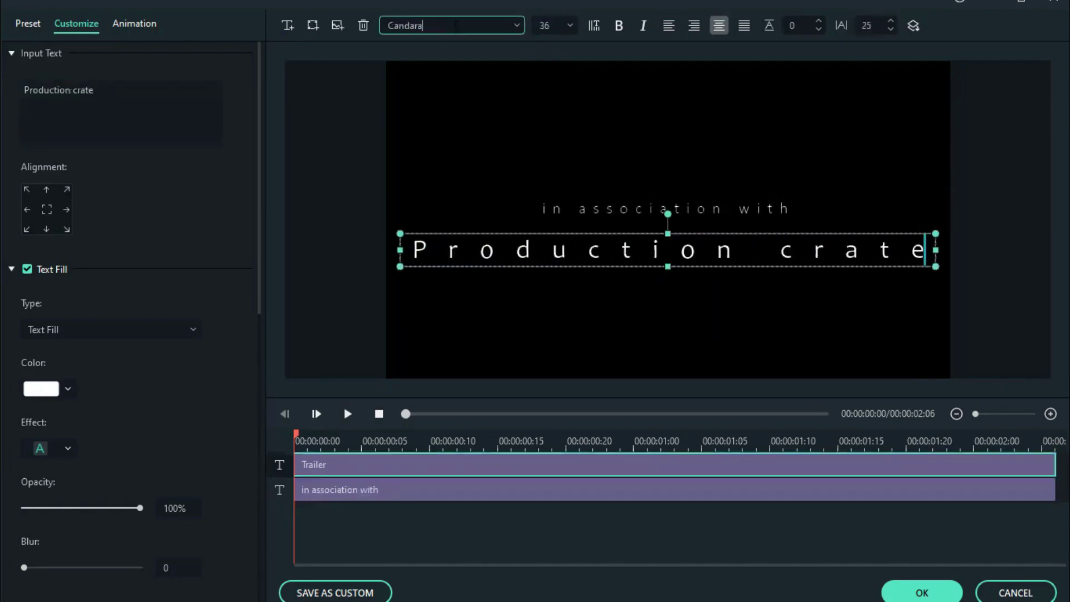
{"action": "left_click", "coordinate": [549, 26]}
{"action": "type", "text": "56"}
{"action": "left_click", "coordinate": [865, 26]}
{"action": "type", "text": "5"}
{"action": "key", "text": "Return"}
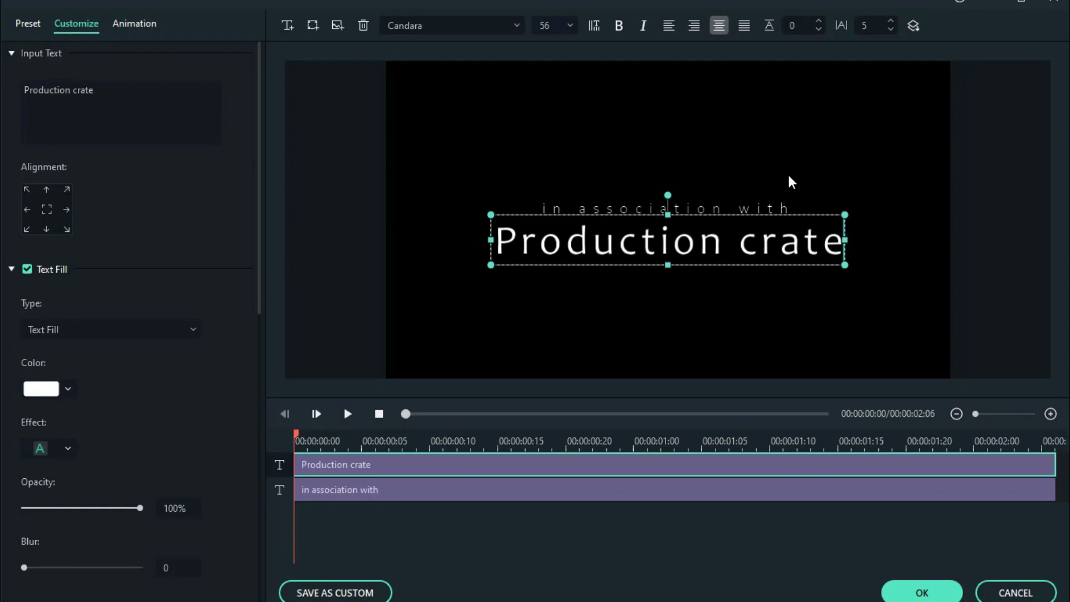
{"action": "left_click", "coordinate": [788, 179]}
{"action": "left_click", "coordinate": [919, 592]}
At 00:00:09:18, move the third lens flare down to the lower edge of "Production crate", and play the timeline
{"action": "left_click", "coordinate": [723, 196]}
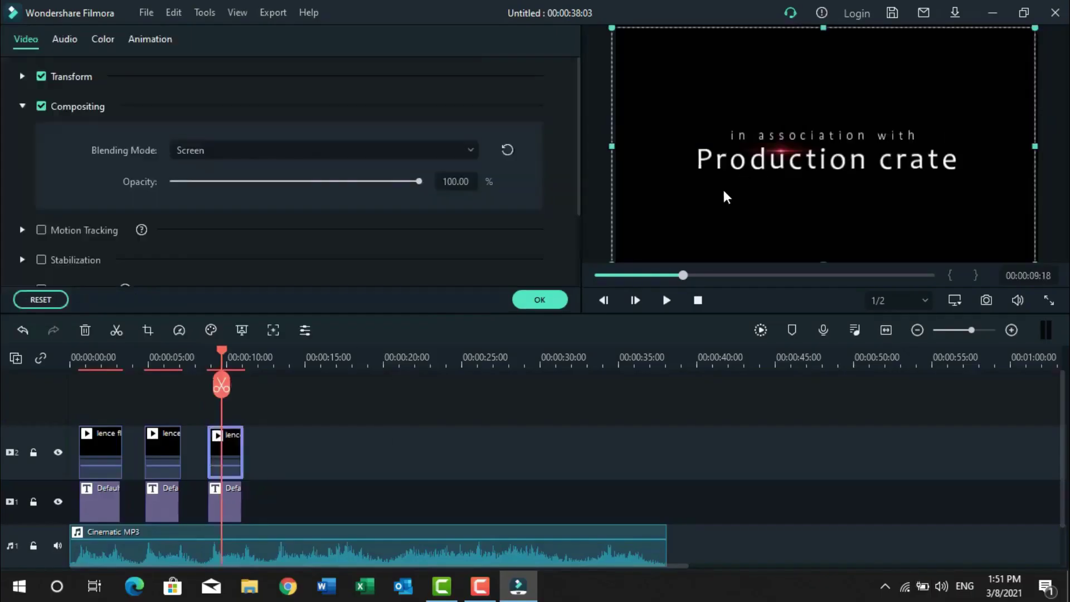
{"action": "left_click", "coordinate": [554, 301]}
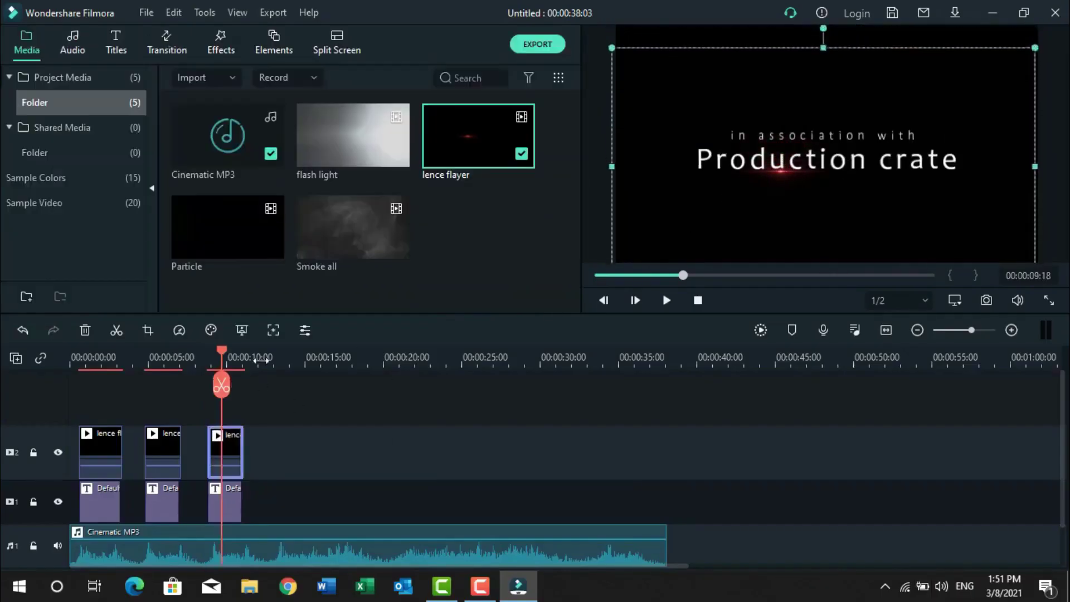
{"action": "left_click", "coordinate": [255, 356]}
{"action": "left_click", "coordinate": [667, 300]}
Copy the third title and lens flare pair and paste it at 00:00:12:09
{"action": "left_click_drag", "start_coordinate": [257, 467], "coordinate": [223, 502]}
{"action": "key", "text": "ctrl+c"}
{"action": "key", "text": "ctrl+v"}
{"action": "left_click", "coordinate": [332, 532]}
In the fourth title, replace "in association with" with "key" and set its size to 36
{"action": "double_click", "coordinate": [301, 501]}
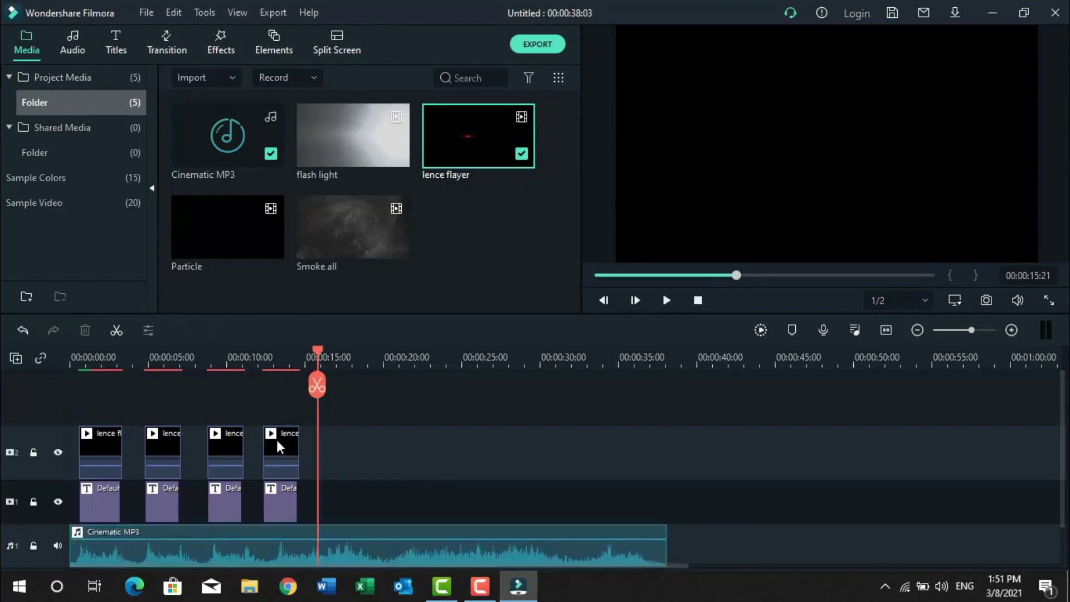
{"action": "left_click", "coordinate": [530, 215]}
{"action": "type", "text": "key"}
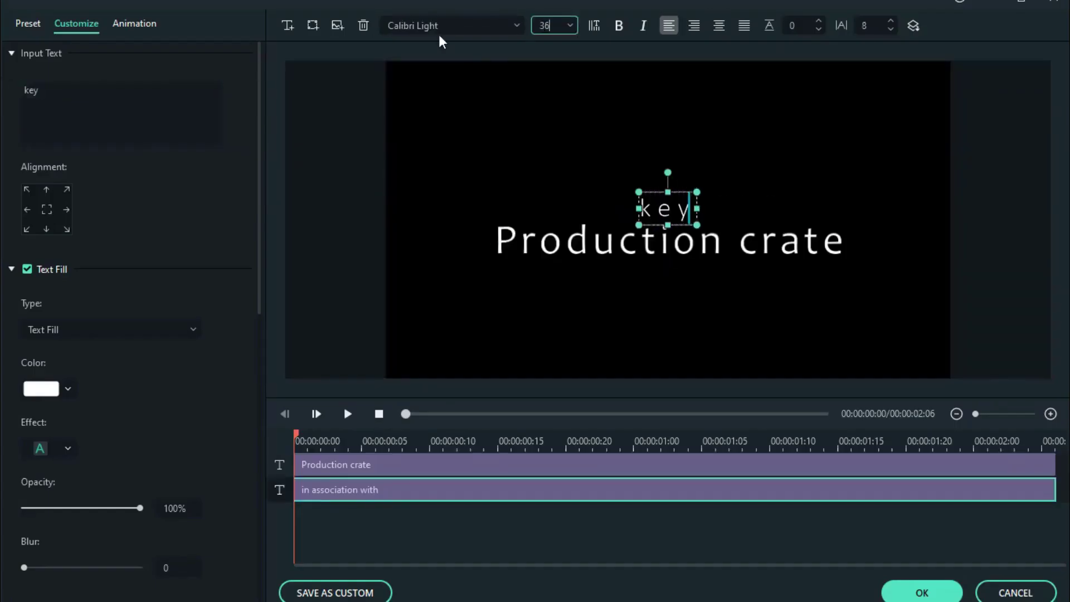
Replace "Production crate" with "Framming" and format it in Calibri Light at size 69
{"action": "left_click", "coordinate": [603, 239]}
{"action": "type", "text": "Framming69"}
{"action": "key", "text": "Return"}
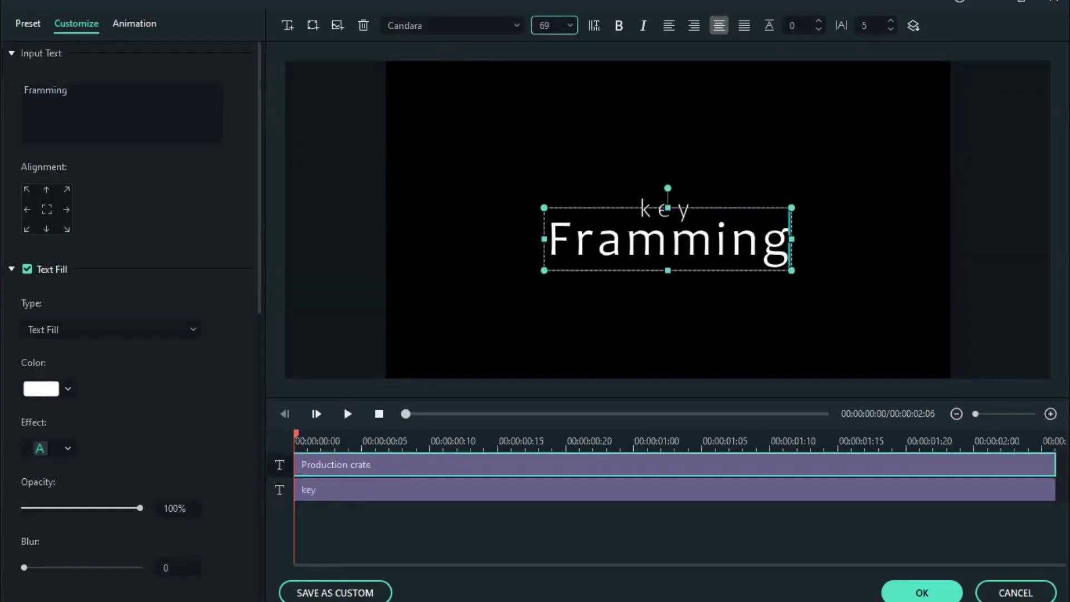
{"action": "left_click", "coordinate": [443, 25]}
{"action": "type", "text": "calibri light"}
{"action": "key", "text": "Return"}
{"action": "left_click", "coordinate": [612, 187]}
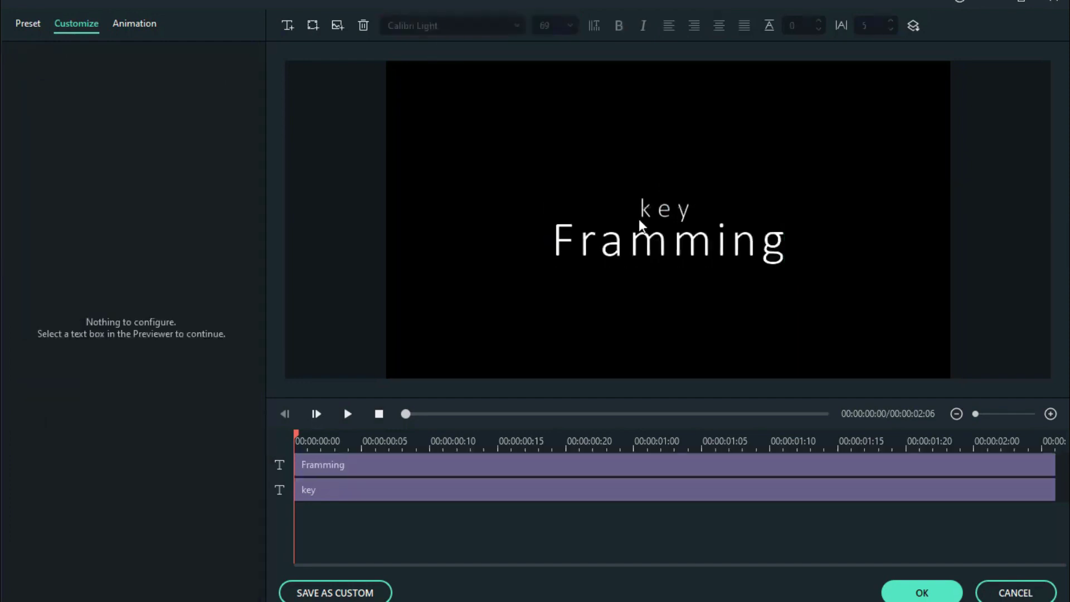
Retype the small "key" line in capitals as "KEY"
{"action": "double_click", "coordinate": [664, 210]}
{"action": "type", "text": "kEY"}
{"action": "left_click", "coordinate": [27, 89]}
{"action": "key", "text": "BackSpace"}
{"action": "type", "text": "KEY"}
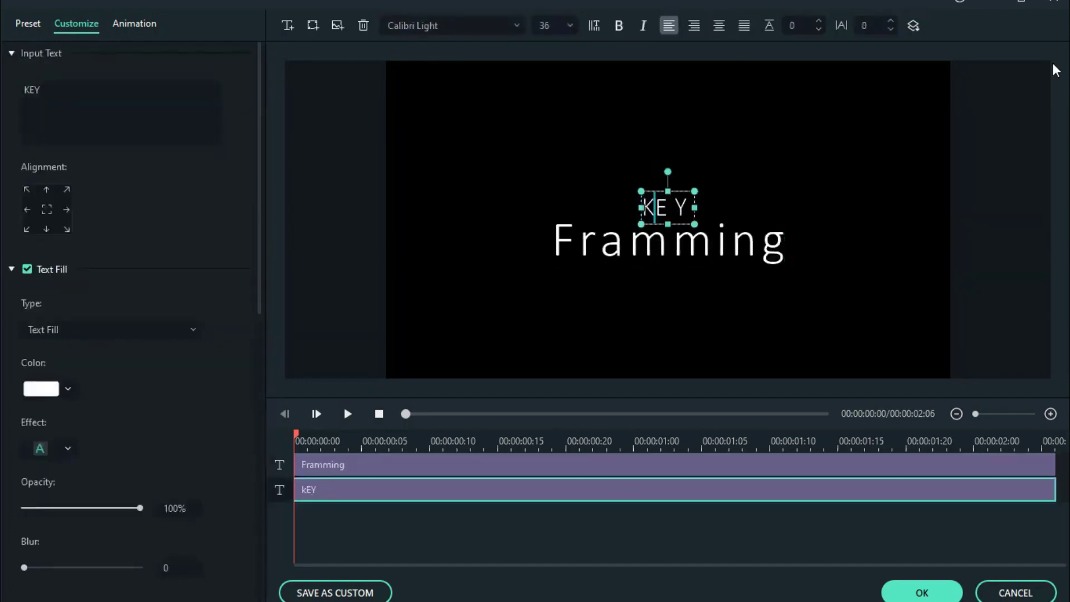
Retype the last two letters of "KEY" and try a letter spacing of 0 on it
{"action": "left_click", "coordinate": [669, 243]}
{"action": "left_click", "coordinate": [724, 190]}
{"action": "left_click", "coordinate": [659, 210]}
{"action": "left_click", "coordinate": [45, 90]}
{"action": "key", "text": "BackSpace"}
{"action": "key", "text": "BackSpace"}
{"action": "type", "text": "EY"}
{"action": "key", "text": "Escape"}
{"action": "left_click", "coordinate": [667, 207]}
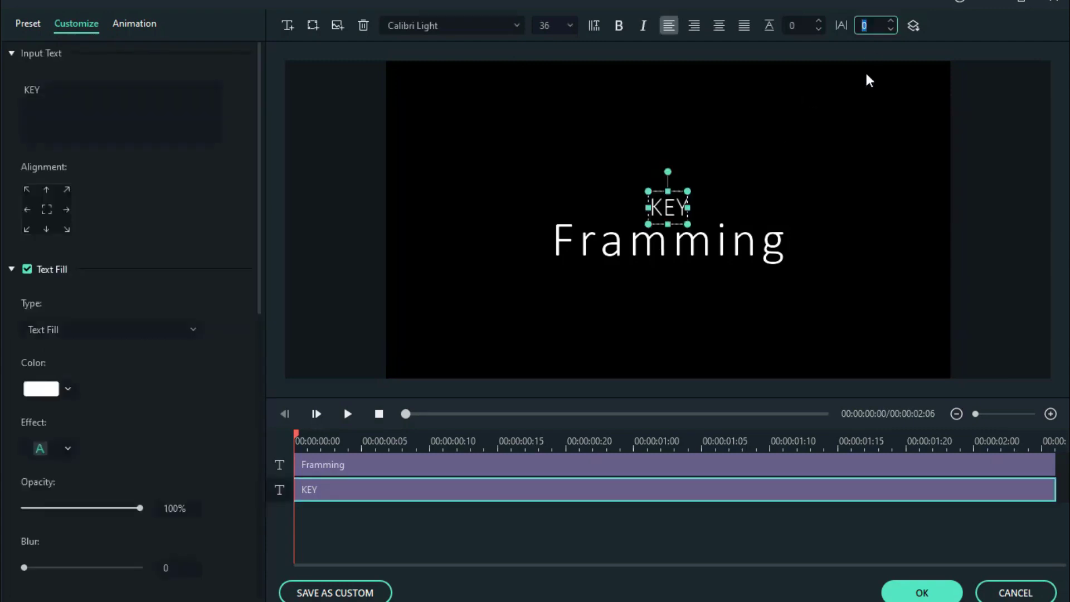
{"action": "left_click", "coordinate": [705, 351]}
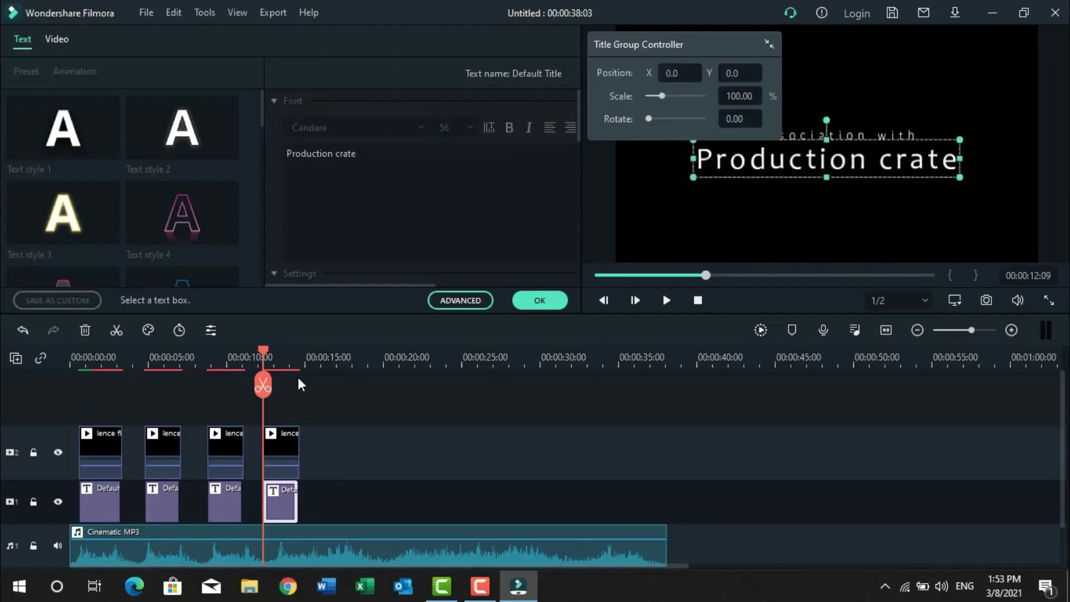
Play the timeline from 00:00:11:21 to check the fourth title and its lens flare against the music
{"action": "left_click", "coordinate": [281, 448]}
{"action": "left_click", "coordinate": [281, 361]}
{"action": "left_click", "coordinate": [254, 361]}
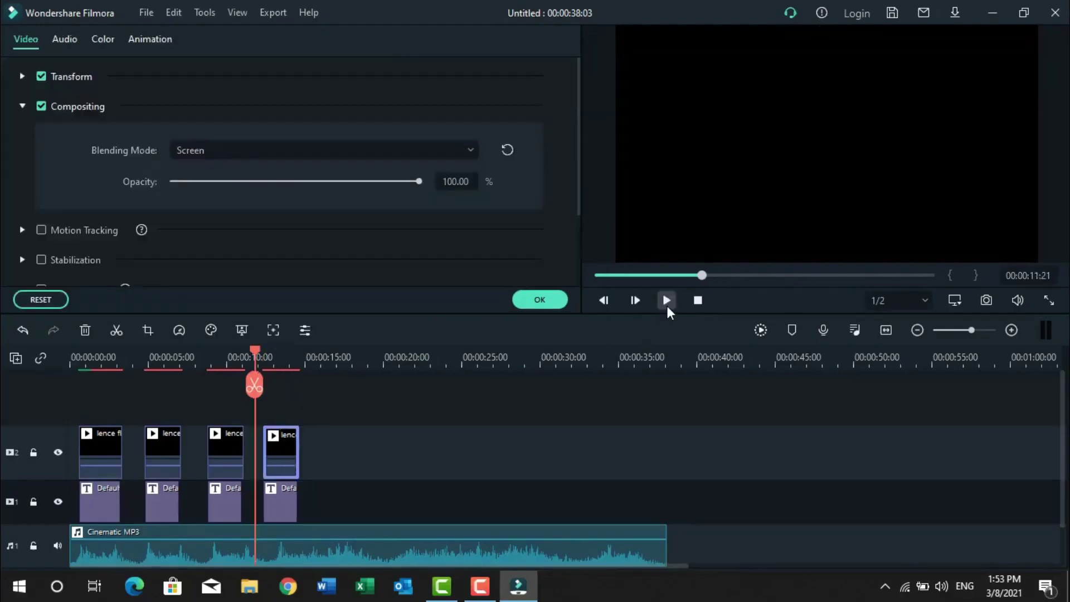
{"action": "left_click", "coordinate": [666, 302]}
{"action": "left_click", "coordinate": [667, 302]}
Copy the fourth title and lens flare pair and paste it at 00:00:15:20
{"action": "left_click_drag", "start_coordinate": [317, 407], "coordinate": [281, 498]}
{"action": "key", "text": "ctrl+c"}
{"action": "key", "text": "ctrl+v"}
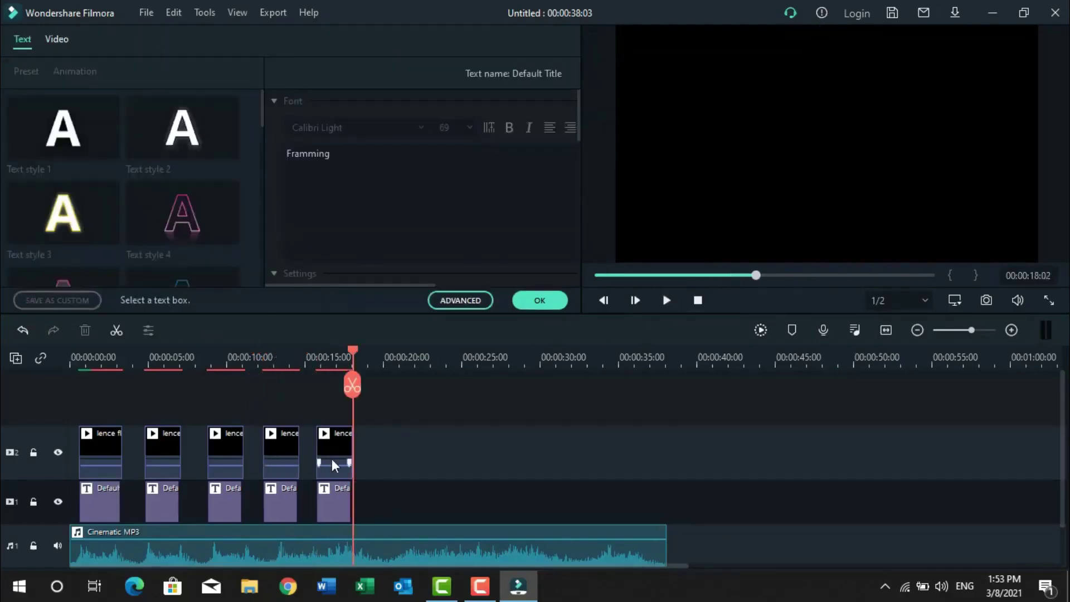
Move the fifth title and lens flare pair slightly earlier, closer to the fourth pair
{"action": "left_click_drag", "start_coordinate": [332, 459], "coordinate": [348, 443]}
{"action": "left_click", "coordinate": [251, 359]}
{"action": "left_click", "coordinate": [666, 301]}
{"action": "left_click", "coordinate": [666, 300]}
{"action": "right_click", "coordinate": [349, 446]}
{"action": "left_click", "coordinate": [347, 390]}
Play the timeline from just before the fifth title to check its start against the music
{"action": "left_click", "coordinate": [303, 359]}
{"action": "left_click", "coordinate": [666, 301]}
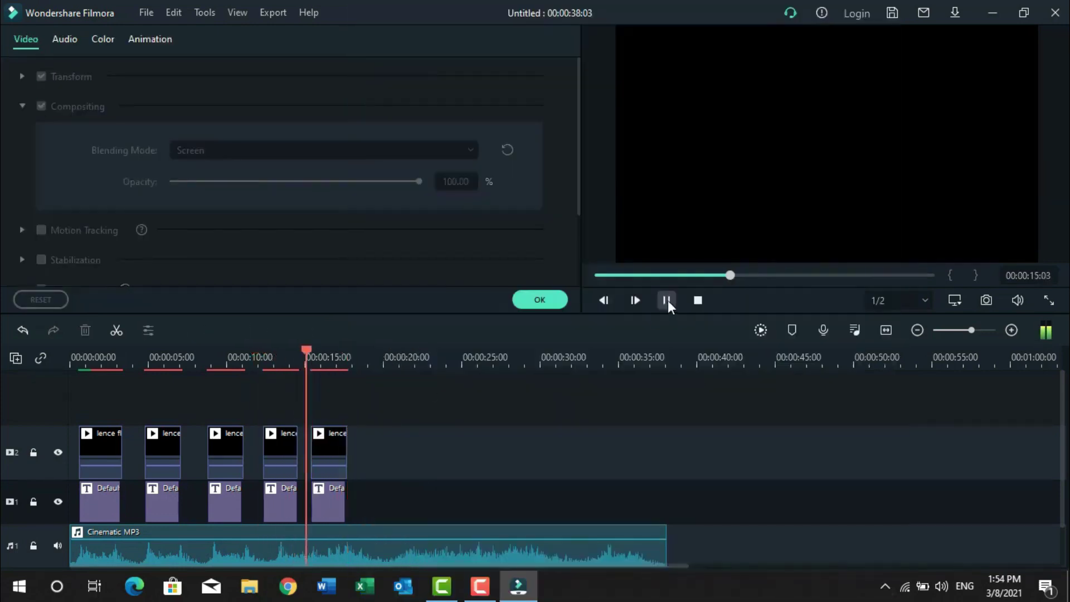
{"action": "left_click", "coordinate": [667, 301]}
{"action": "left_click", "coordinate": [302, 359]}
{"action": "left_click", "coordinate": [666, 300]}
{"action": "left_click", "coordinate": [666, 301]}
{"action": "left_click", "coordinate": [666, 300]}
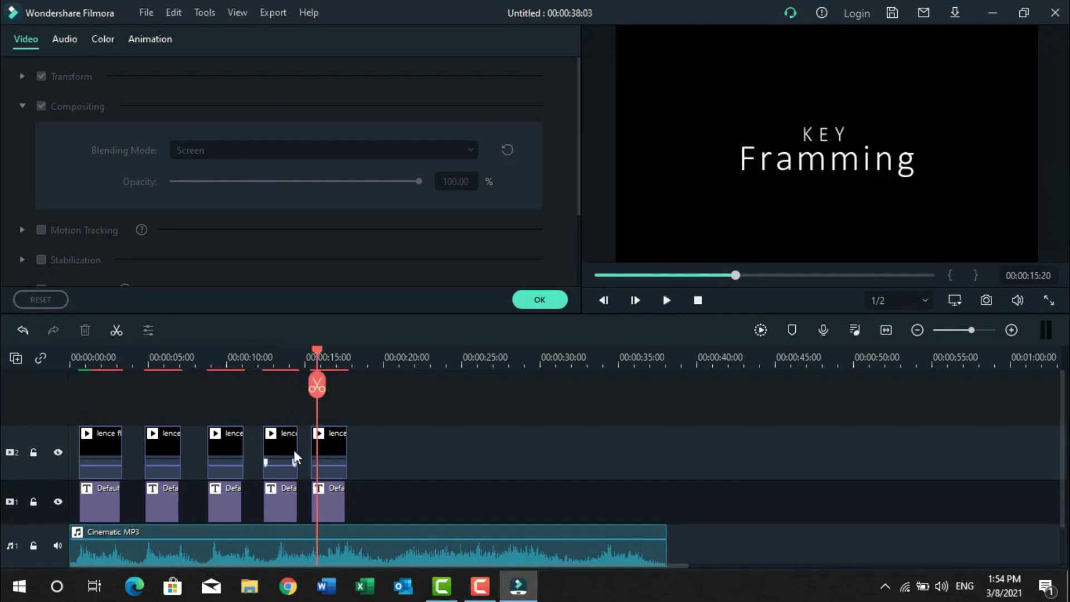
Extend the fourth lens flare and its title clip to end at 00:00:15:03
{"action": "left_click", "coordinate": [295, 445]}
{"action": "left_click_drag", "start_coordinate": [298, 441], "coordinate": [306, 439]}
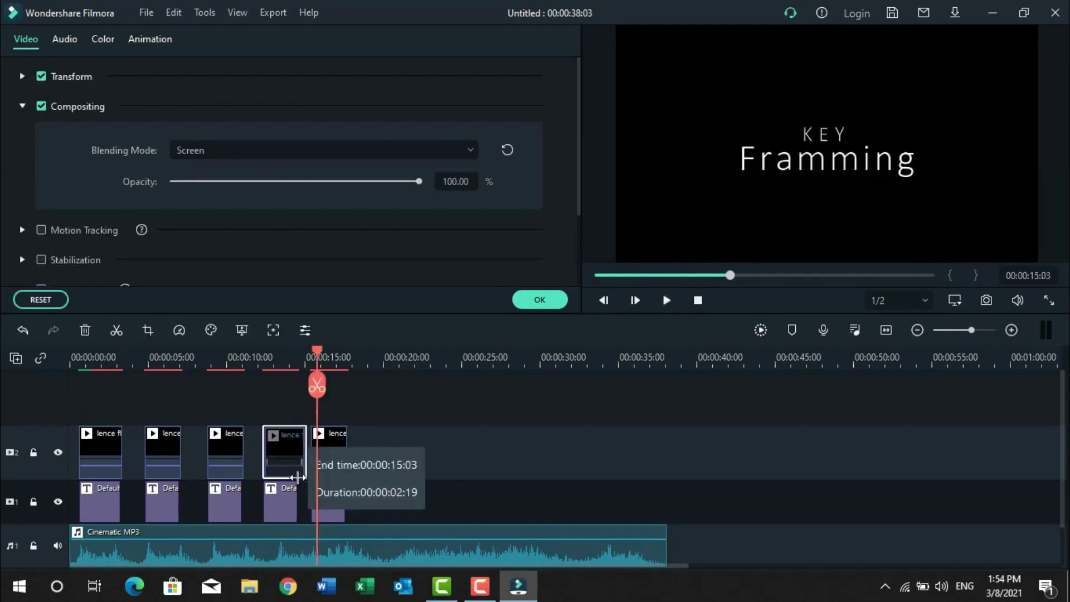
{"action": "left_click", "coordinate": [282, 496]}
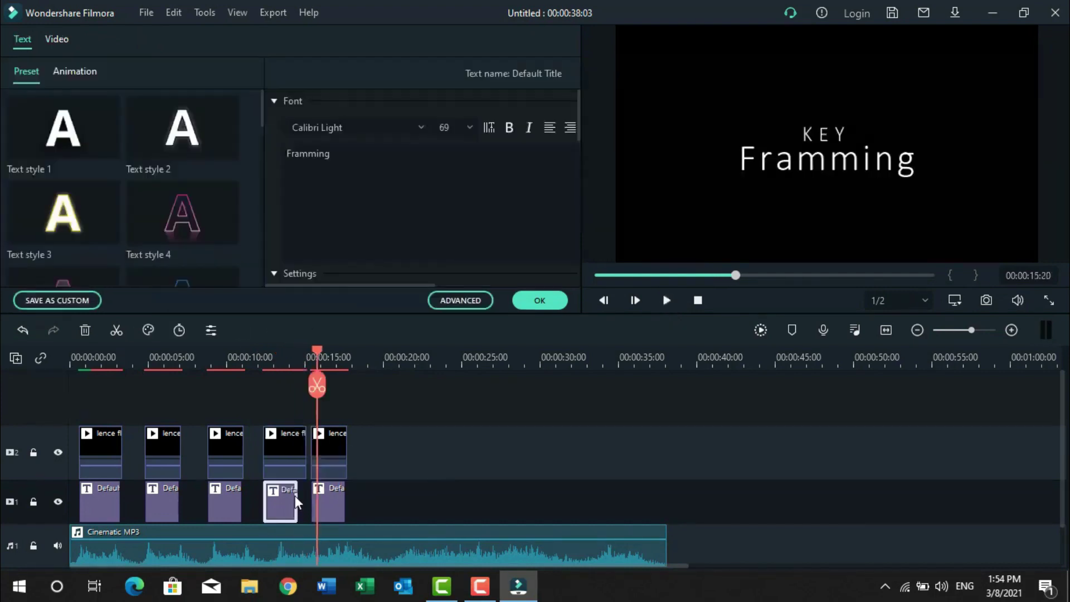
{"action": "left_click_drag", "start_coordinate": [296, 496], "coordinate": [306, 496]}
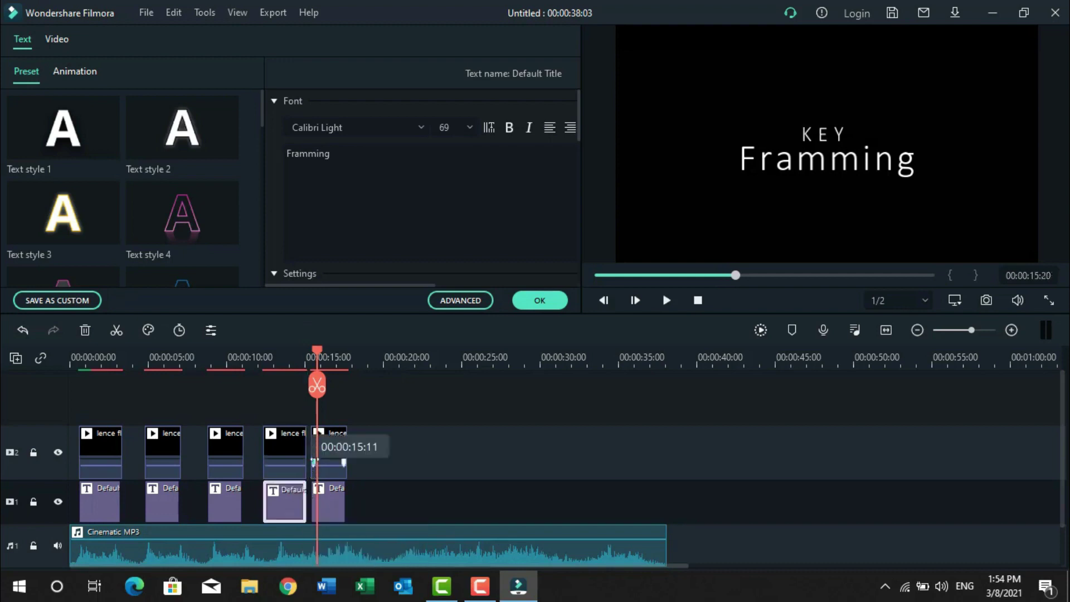
Move the fifth title and lens flare pair to start directly after the fourth pair
{"action": "left_click", "coordinate": [365, 486]}
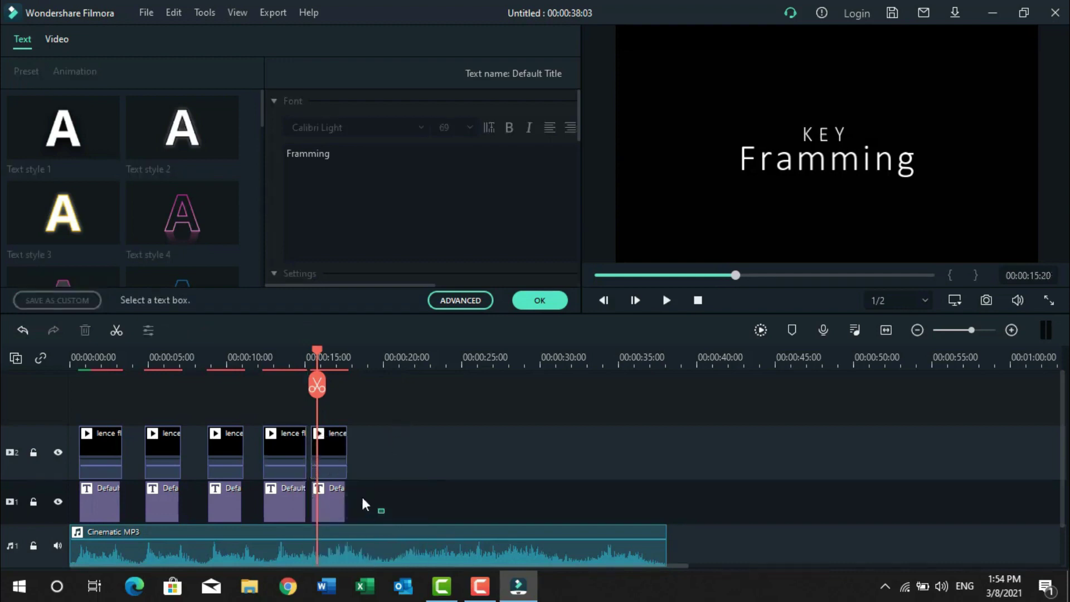
{"action": "left_click_drag", "start_coordinate": [381, 512], "coordinate": [327, 451]}
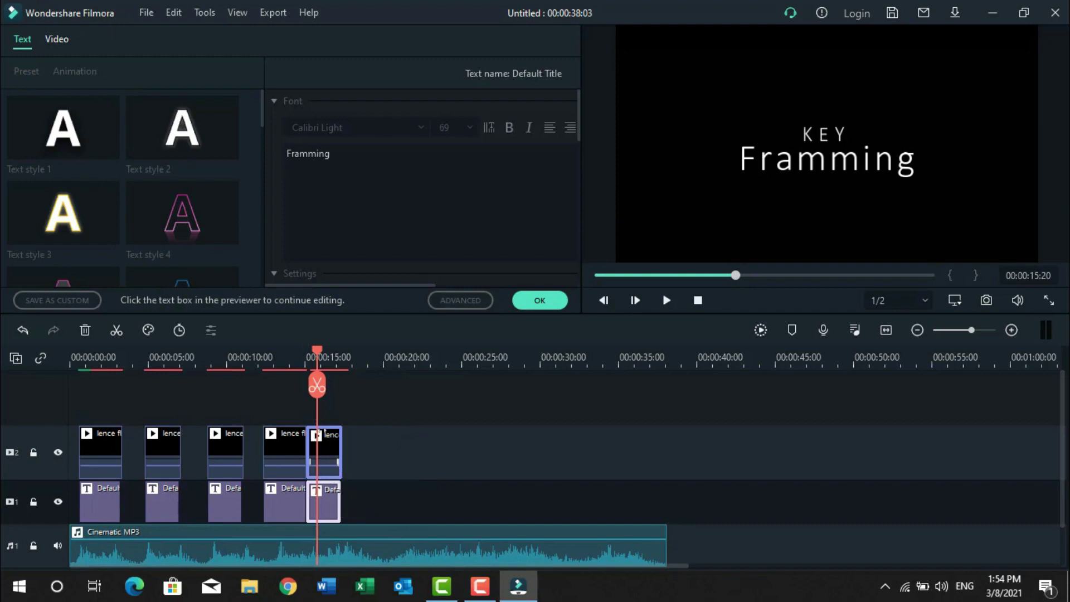
{"action": "left_click", "coordinate": [388, 428]}
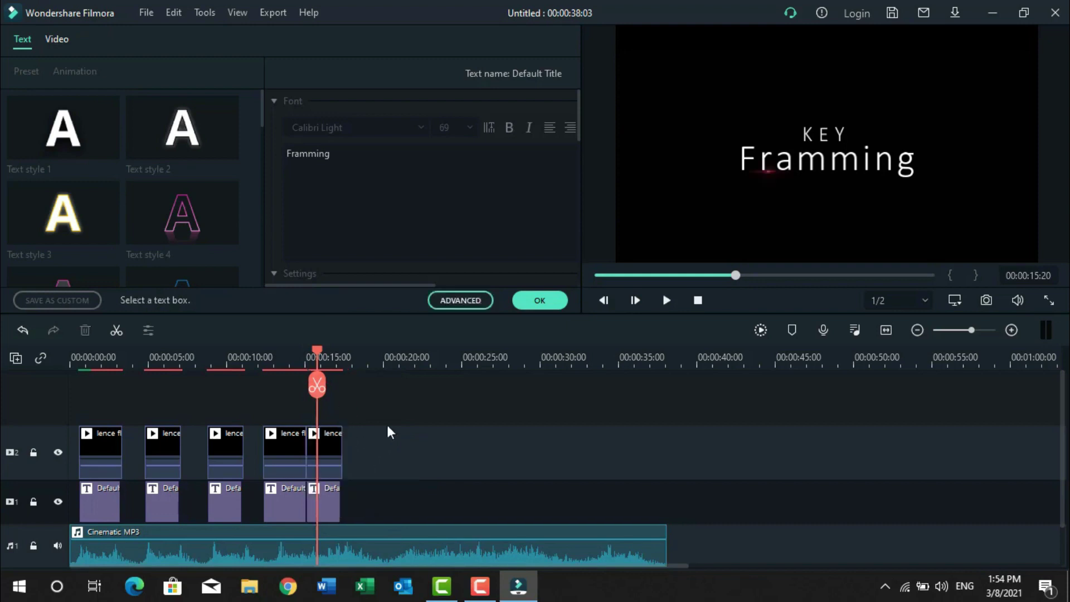
Play the timeline from within the fourth title through the end of the fifth to review the transition
{"action": "left_click", "coordinate": [325, 500]}
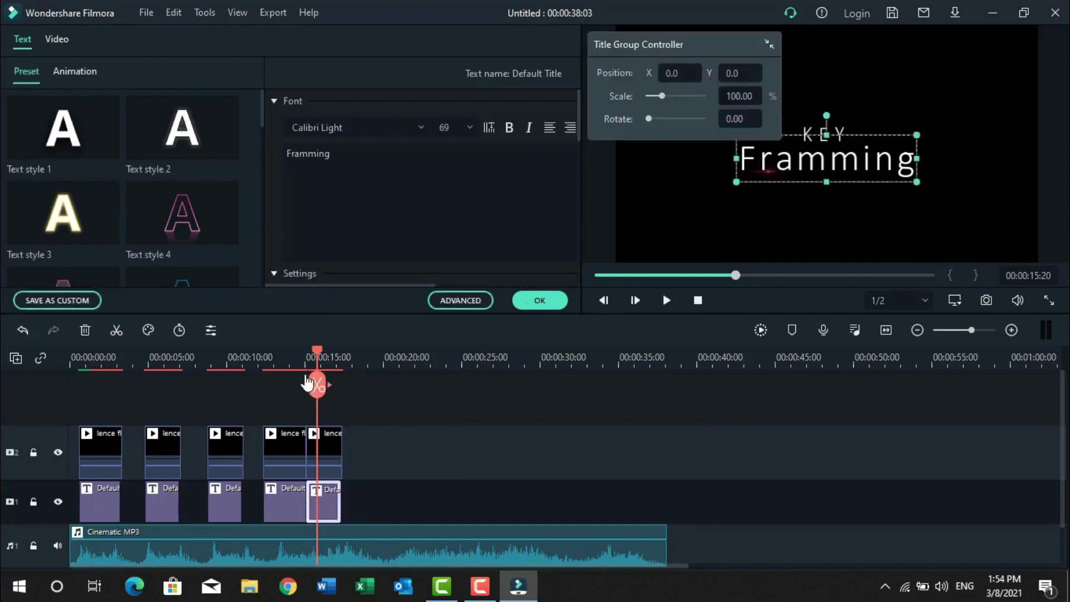
{"action": "left_click", "coordinate": [287, 352]}
{"action": "left_click", "coordinate": [667, 300]}
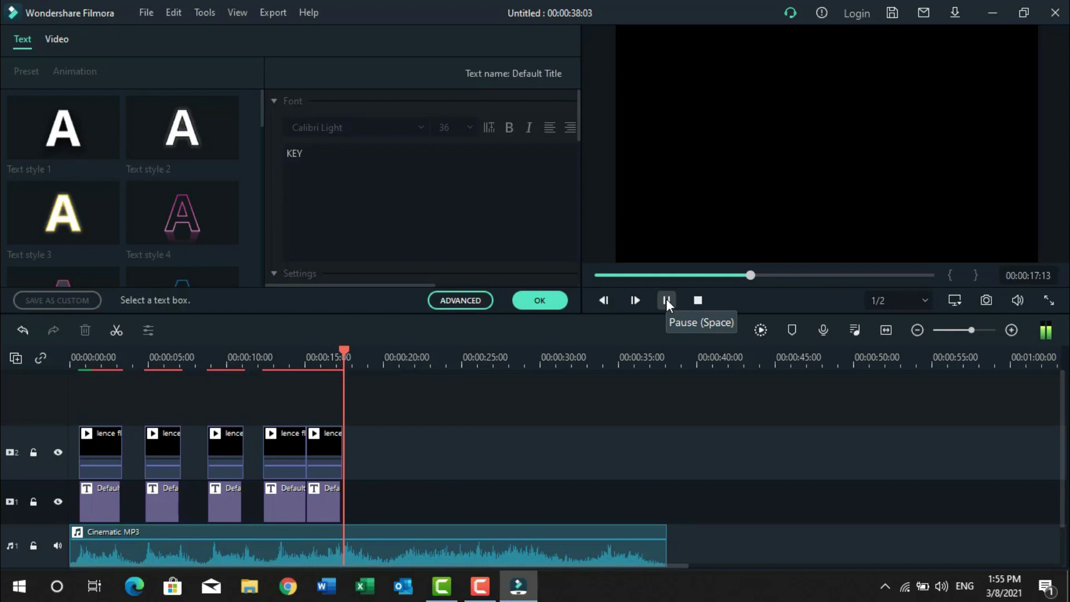
{"action": "left_click", "coordinate": [667, 300]}
Lengthen the fifth lens flare at its end and extend the fifth title to the playhead at 00:00:18:07
{"action": "left_click", "coordinate": [328, 455]}
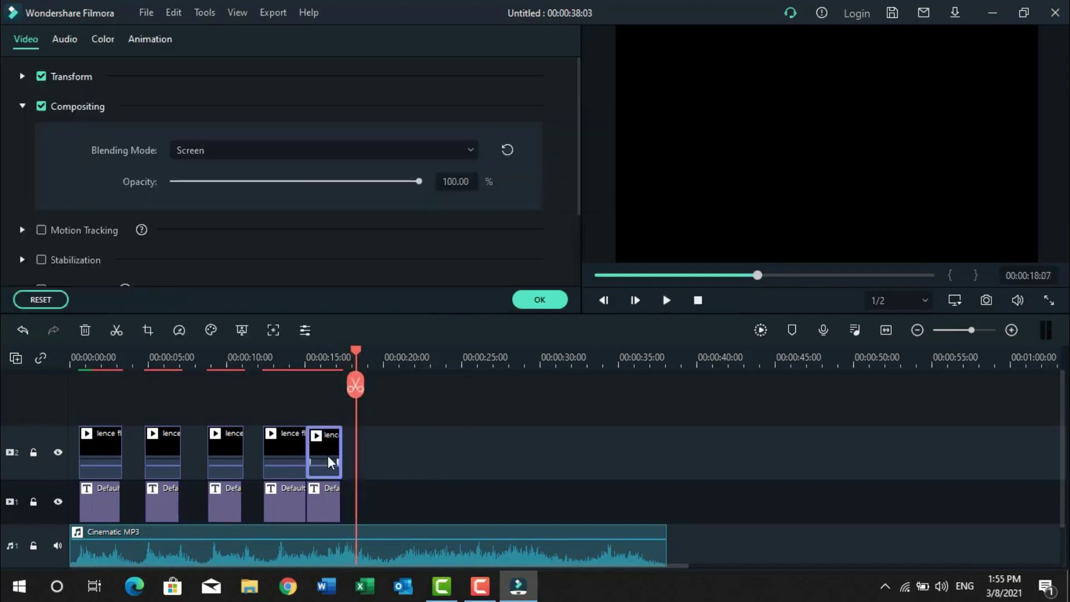
{"action": "left_click_drag", "start_coordinate": [342, 446], "coordinate": [353, 445]}
{"action": "left_click", "coordinate": [328, 499]}
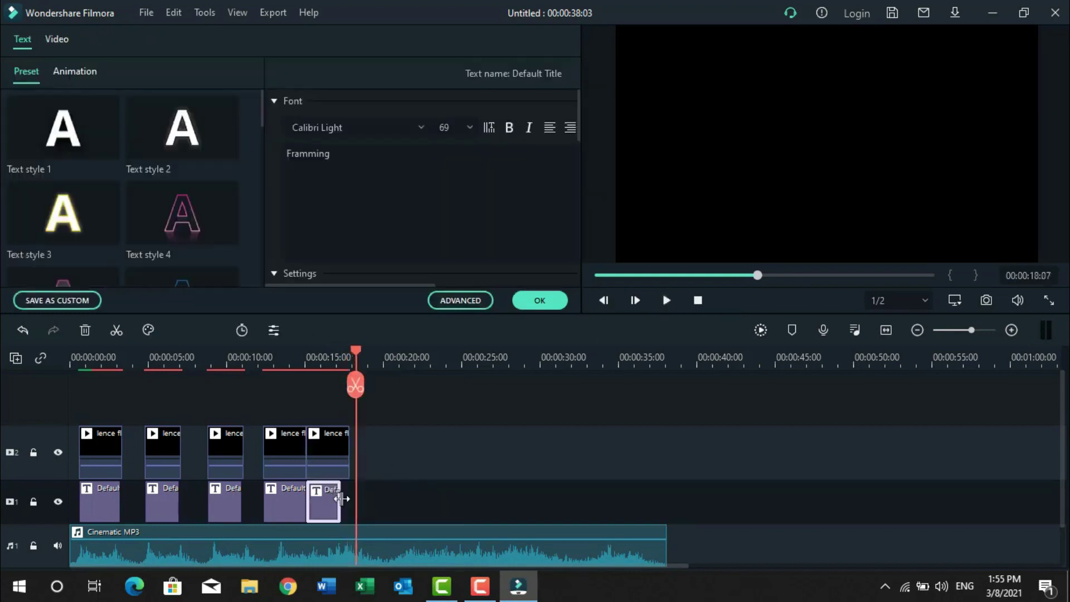
{"action": "left_click_drag", "start_coordinate": [340, 501], "coordinate": [355, 502]}
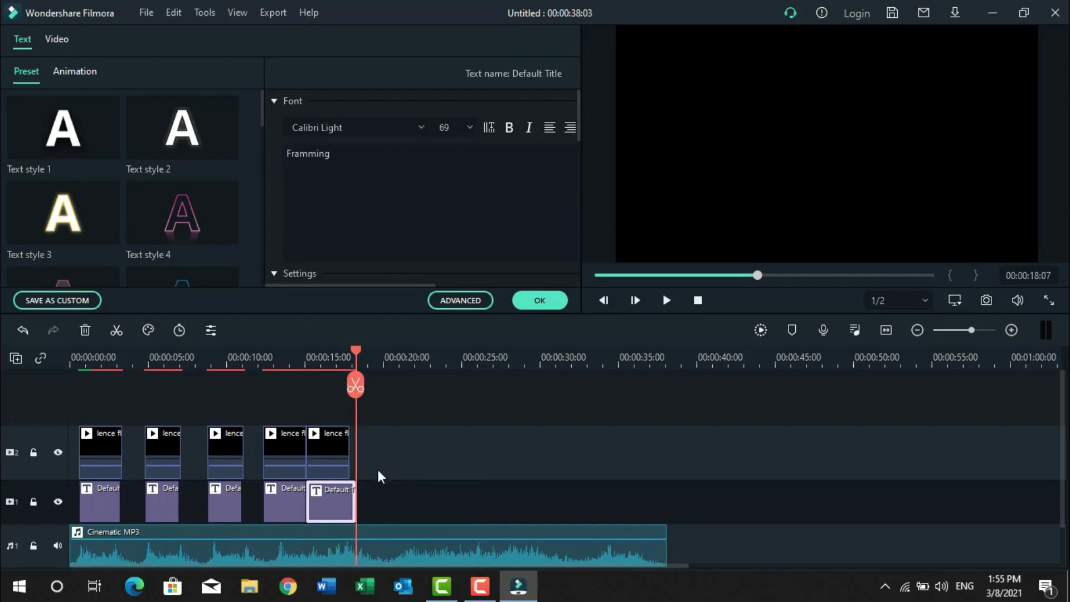
Open the fifth title for advanced editing and set the KEY font size to 48 and the Framming font size to 90
{"action": "double_click", "coordinate": [344, 503]}
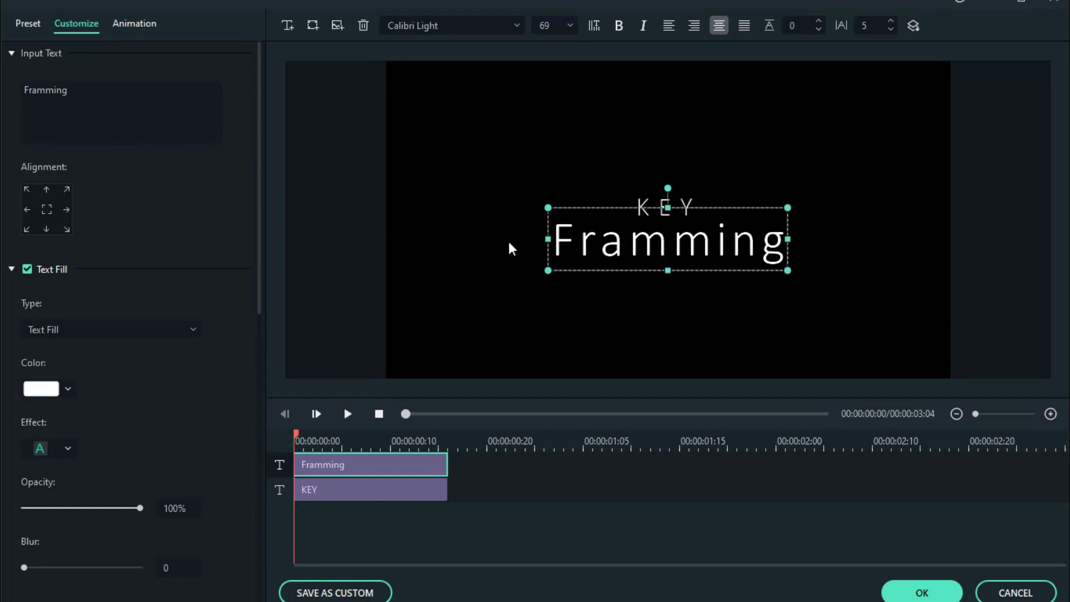
{"action": "left_click", "coordinate": [383, 503]}
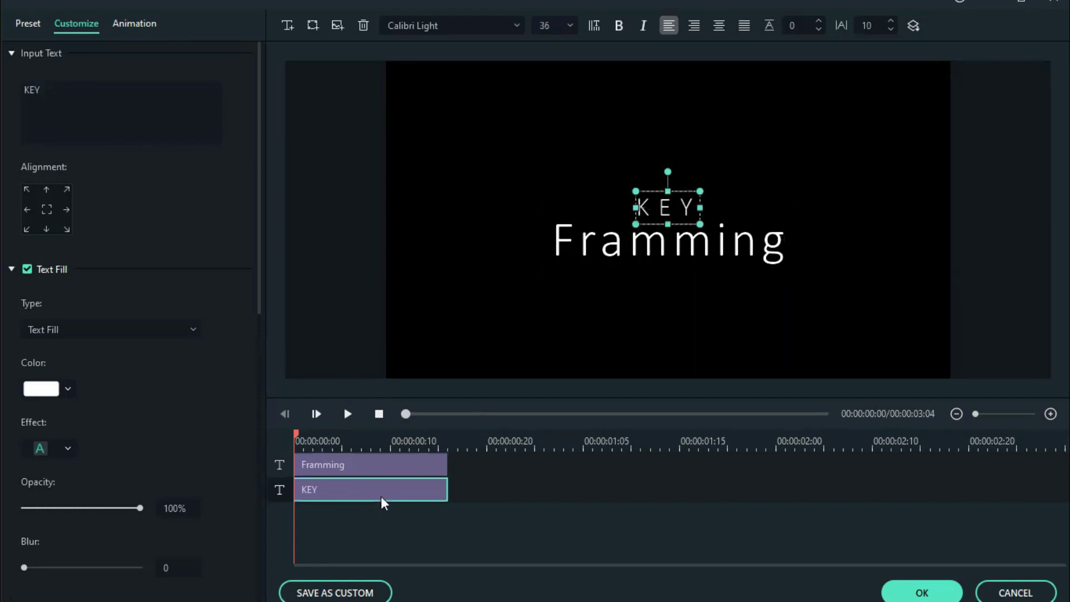
{"action": "left_click", "coordinate": [50, 85]}
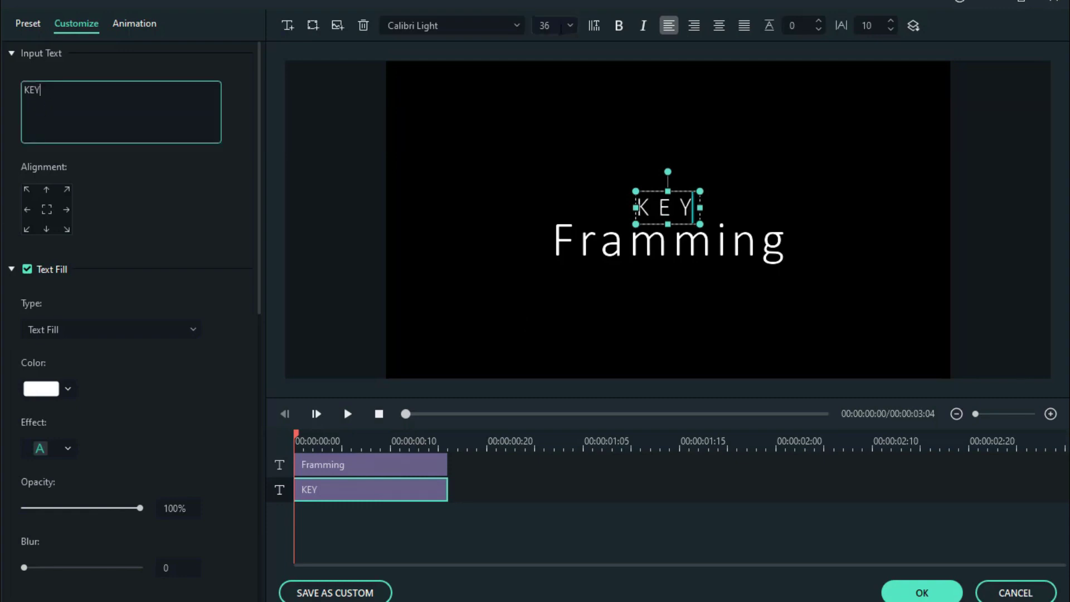
{"action": "left_click", "coordinate": [561, 27]}
{"action": "type", "text": "48"}
{"action": "left_click", "coordinate": [669, 242]}
{"action": "left_click", "coordinate": [555, 26]}
{"action": "type", "text": "90"}
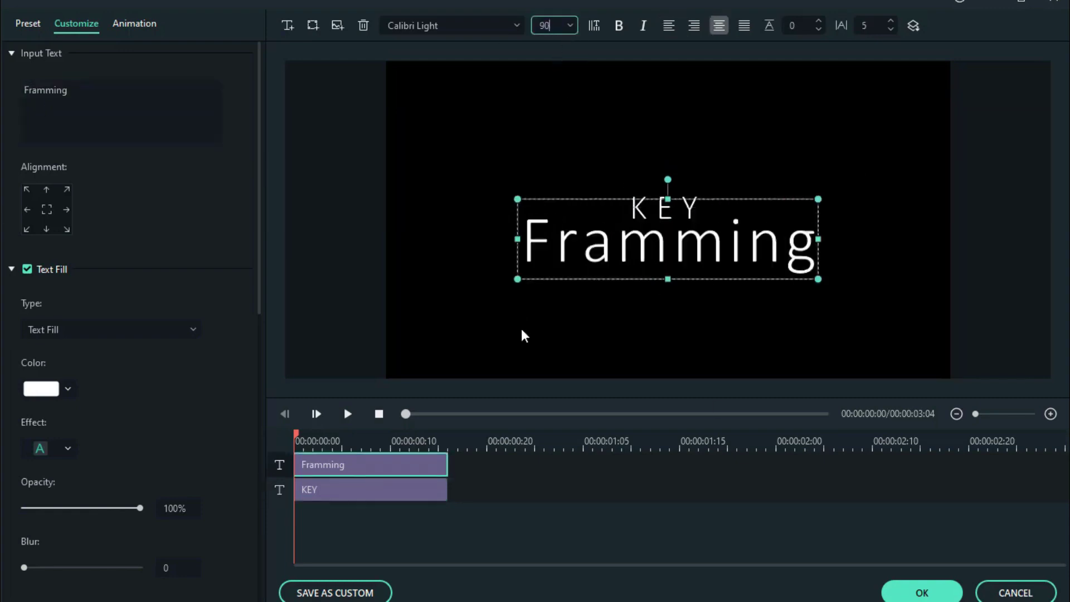
Add a short text box reading "Action" that starts directly after Framming on the title's timeline
{"action": "left_click", "coordinate": [288, 25]}
{"action": "left_click_drag", "start_coordinate": [1057, 467], "coordinate": [573, 467]}
{"action": "left_click_drag", "start_coordinate": [630, 465], "coordinate": [601, 466]}
{"action": "left_click", "coordinate": [515, 441]}
{"action": "left_click_drag", "start_coordinate": [69, 90], "coordinate": [3, 90]}
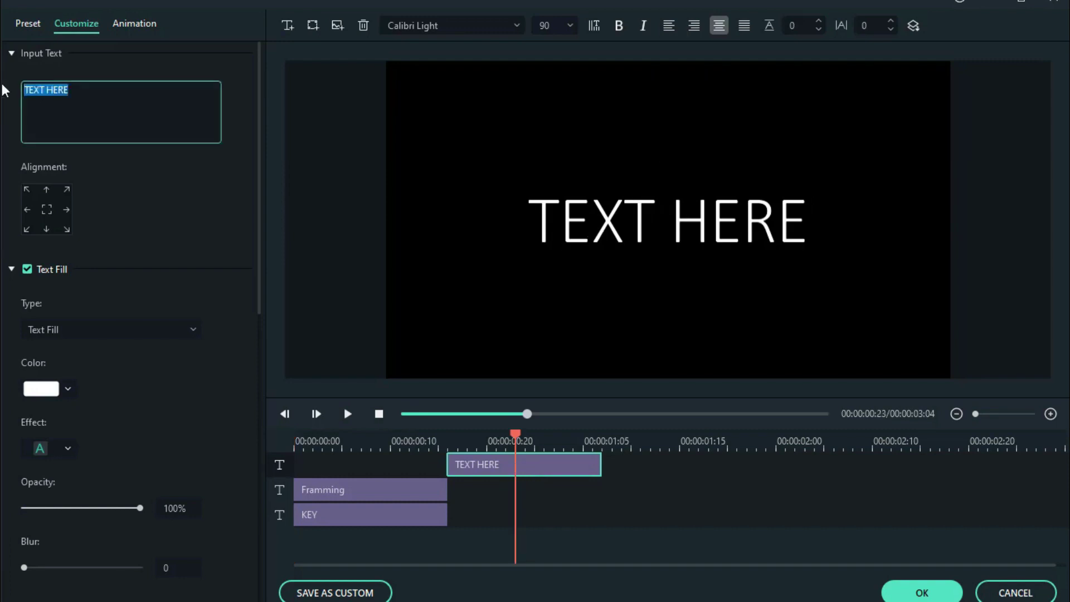
{"action": "type", "text": "Action"}
{"action": "left_click", "coordinate": [631, 478]}
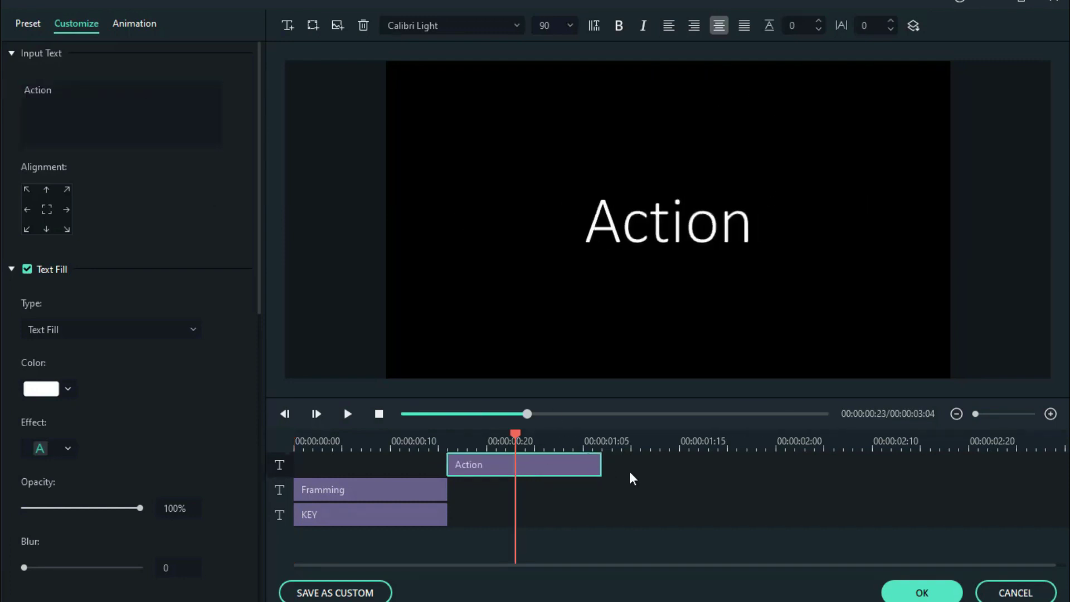
Add another text box, shorten it and place it directly after Action on the title's timeline
{"action": "left_click", "coordinate": [660, 444]}
{"action": "left_click", "coordinate": [287, 26]}
{"action": "left_click_drag", "start_coordinate": [1047, 466], "coordinate": [589, 467]}
{"action": "left_click_drag", "start_coordinate": [527, 464], "coordinate": [825, 465]}
{"action": "left_click_drag", "start_coordinate": [890, 467], "coordinate": [756, 467]}
Replace the placeholder text in the new text box with "POWERFULL"
{"action": "left_click_drag", "start_coordinate": [69, 90], "coordinate": [2, 90]}
{"action": "type", "text": "POW"}
{"action": "key", "text": "Delete"}
{"action": "key", "text": "Delete"}
{"action": "key", "text": "Delete"}
{"action": "key", "text": "Delete"}
{"action": "key", "text": "Delete"}
{"action": "key", "text": "Delete"}
{"action": "key", "text": "Delete"}
{"action": "key", "text": "Delete"}
{"action": "key", "text": "Delete"}
{"action": "type", "text": "ERFULL"}
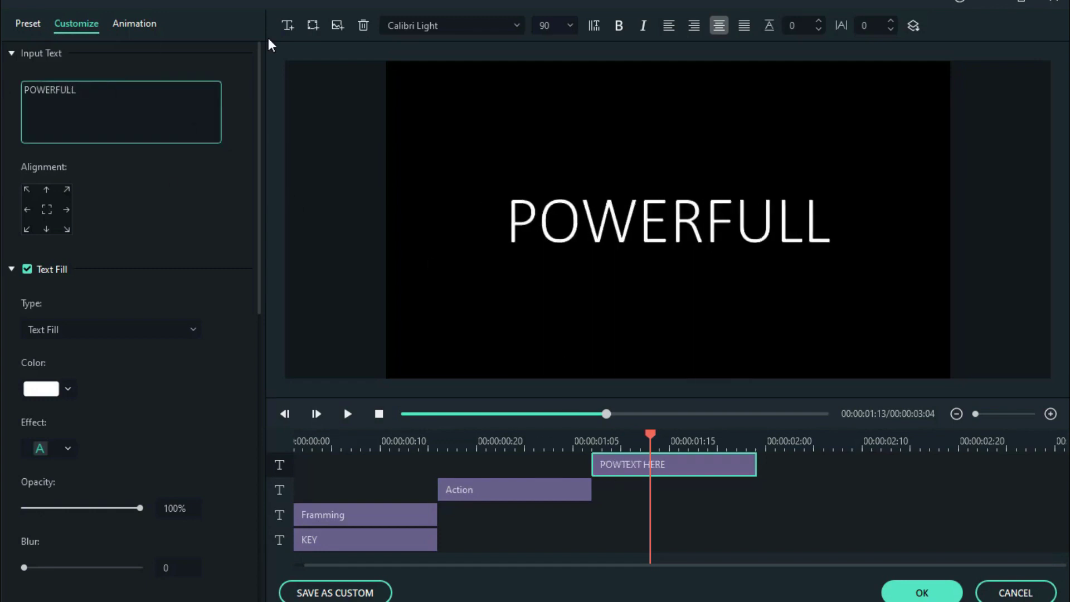
Add a text box directly after POWERFULL and stretch it to the end of the title
{"action": "left_click", "coordinate": [288, 26]}
{"action": "left_click_drag", "start_coordinate": [1045, 467], "coordinate": [516, 467]}
{"action": "left_click_drag", "start_coordinate": [412, 465], "coordinate": [873, 466]}
{"action": "left_click_drag", "start_coordinate": [979, 466], "coordinate": [1046, 466]}
{"action": "left_click", "coordinate": [820, 454]}
{"action": "left_click", "coordinate": [842, 461]}
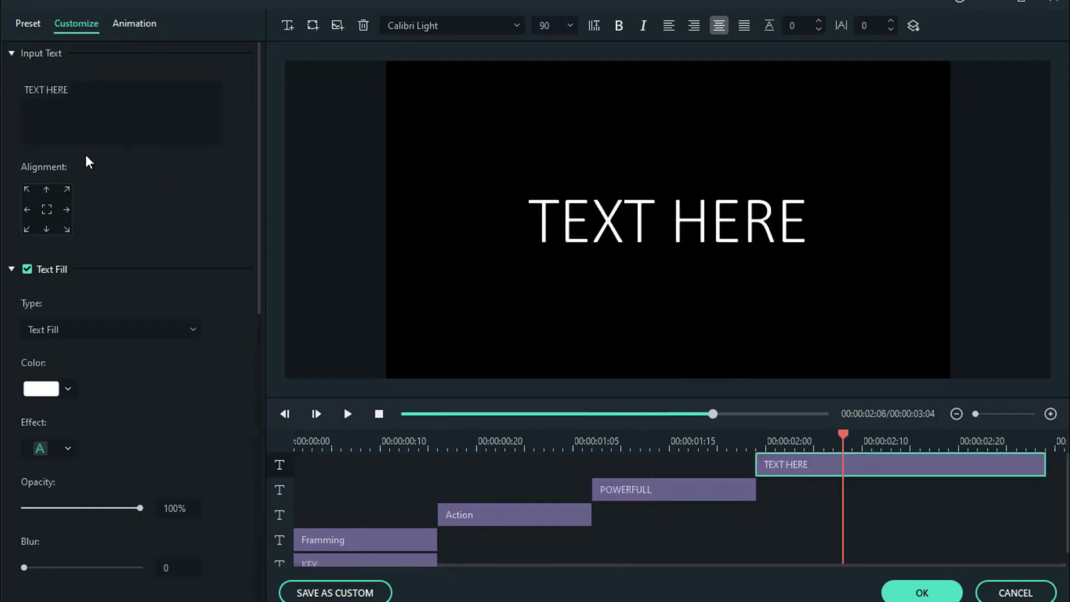
Replace the last text box's placeholder with "Motion Tracking"
{"action": "left_click", "coordinate": [24, 90]}
{"action": "type", "text": "MOTION"}
{"action": "key", "text": "Delete"}
{"action": "key", "text": "Delete"}
{"action": "key", "text": "Delete"}
{"action": "key", "text": "Delete"}
{"action": "key", "text": "Delete"}
{"action": "key", "text": "Delete"}
{"action": "key", "text": "Delete"}
{"action": "key", "text": "Delete"}
{"action": "key", "text": "Delete"}
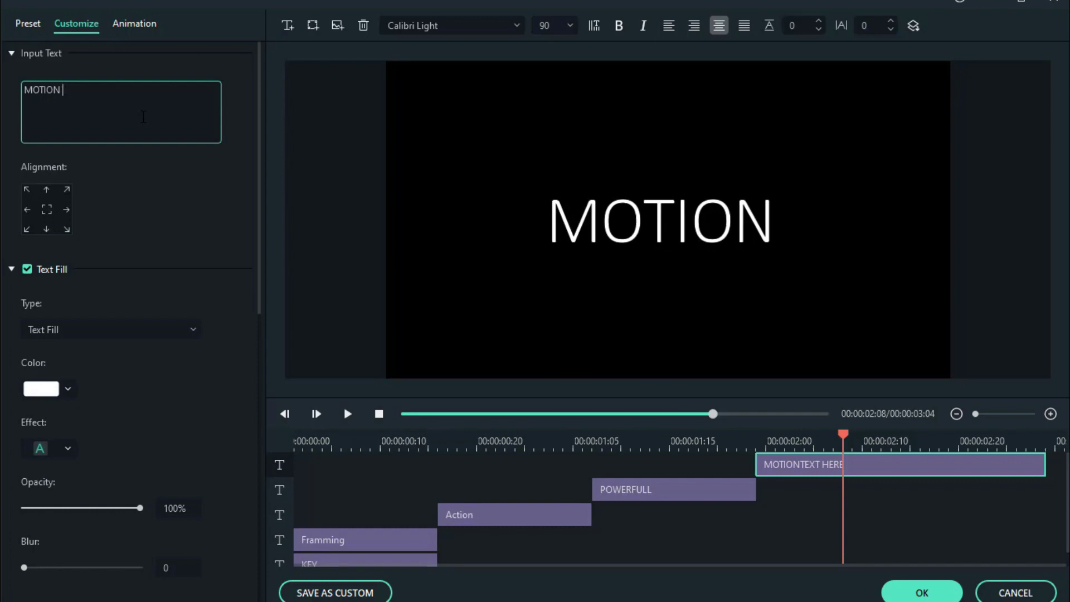
{"action": "type", "text": "Tracking"}
{"action": "key", "text": "Left"}
{"action": "key", "text": "Left"}
{"action": "key", "text": "Left"}
{"action": "key", "text": "Left"}
{"action": "key", "text": "Left"}
{"action": "key", "text": "Left"}
{"action": "key", "text": "Left"}
{"action": "key", "text": "Left"}
{"action": "key", "text": "Left"}
{"action": "key", "text": "BackSpace"}
{"action": "key", "text": "BackSpace"}
{"action": "key", "text": "BackSpace"}
{"action": "key", "text": "BackSpace"}
{"action": "key", "text": "BackSpace"}
{"action": "type", "text": "otion"}
Set the font size of Motion Tracking, POWERFULL and Action to 80
{"action": "left_click", "coordinate": [673, 490]}
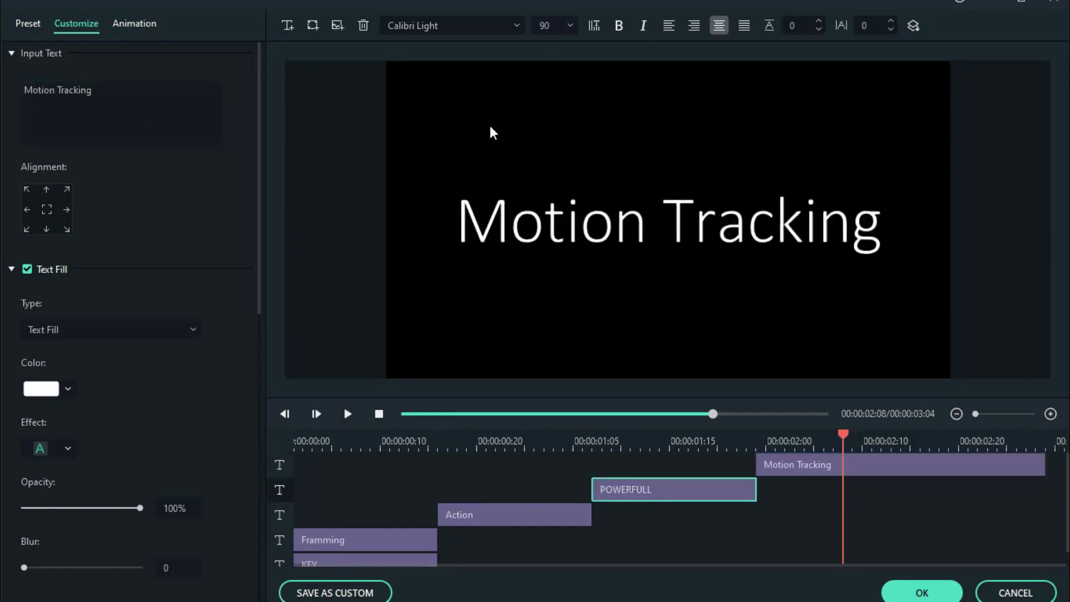
{"action": "left_click", "coordinate": [805, 468]}
{"action": "left_click", "coordinate": [548, 25]}
{"action": "type", "text": "80"}
{"action": "left_click", "coordinate": [673, 489]}
{"action": "left_click", "coordinate": [514, 514]}
Play the title from its start to check how fast the words change
{"action": "left_click", "coordinate": [379, 414]}
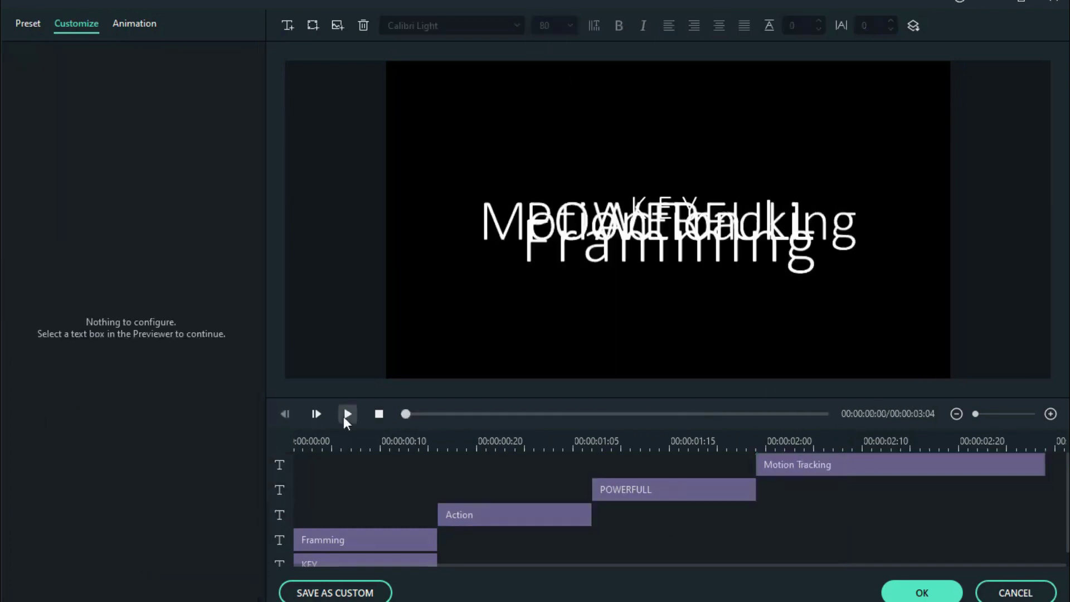
{"action": "left_click", "coordinate": [347, 415]}
{"action": "left_click", "coordinate": [346, 413]}
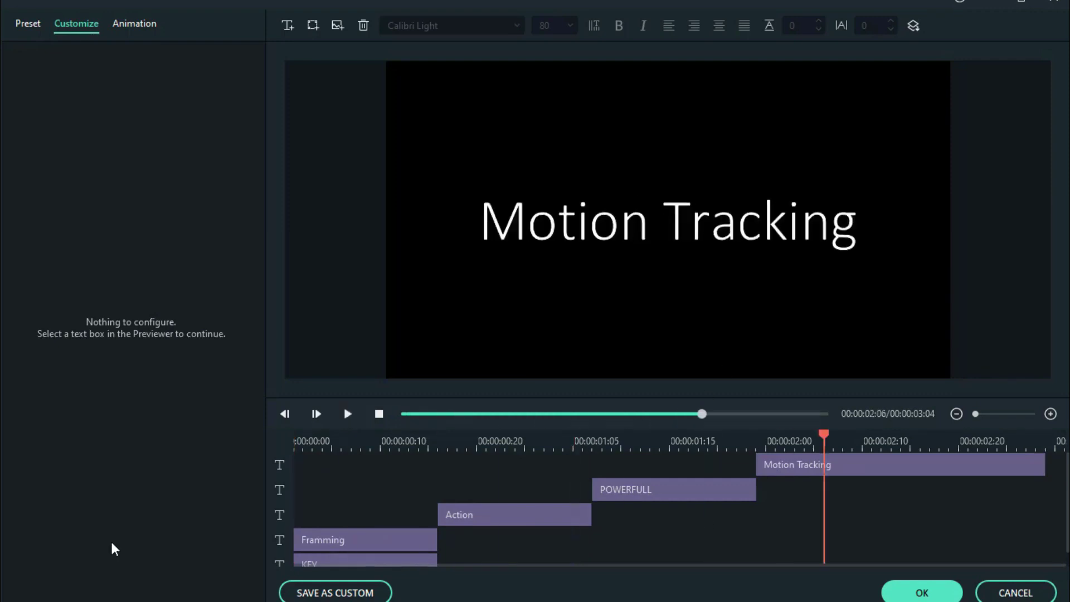
Move the Action text later so it overlaps POWERFULL and replay the title from its start
{"action": "scroll", "coordinate": [1060, 514], "scroll_direction": "down", "scroll_amount": 1}
{"action": "left_click_drag", "start_coordinate": [535, 499], "coordinate": [684, 486]}
{"action": "left_click", "coordinate": [317, 440]}
{"action": "left_click", "coordinate": [346, 413]}
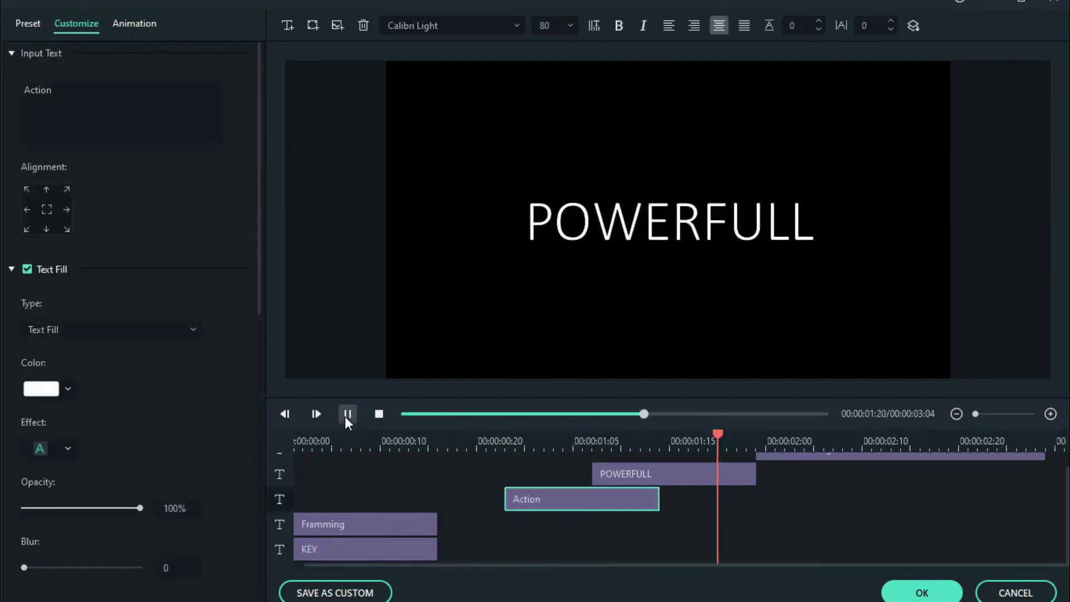
{"action": "left_click", "coordinate": [347, 413]}
Make Motion Tracking start later and shift POWERFULL and Action later so the three texts follow each other without gaps
{"action": "scroll", "coordinate": [981, 466], "scroll_direction": "up", "scroll_amount": 1}
{"action": "left_click_drag", "start_coordinate": [756, 465], "coordinate": [910, 464]}
{"action": "left_click_drag", "start_coordinate": [747, 491], "coordinate": [901, 493]}
{"action": "left_click_drag", "start_coordinate": [610, 515], "coordinate": [697, 524]}
Lengthen Framming and KEY equally and extend the start of Action back to meet their end
{"action": "scroll", "coordinate": [403, 530], "scroll_direction": "down", "scroll_amount": 1}
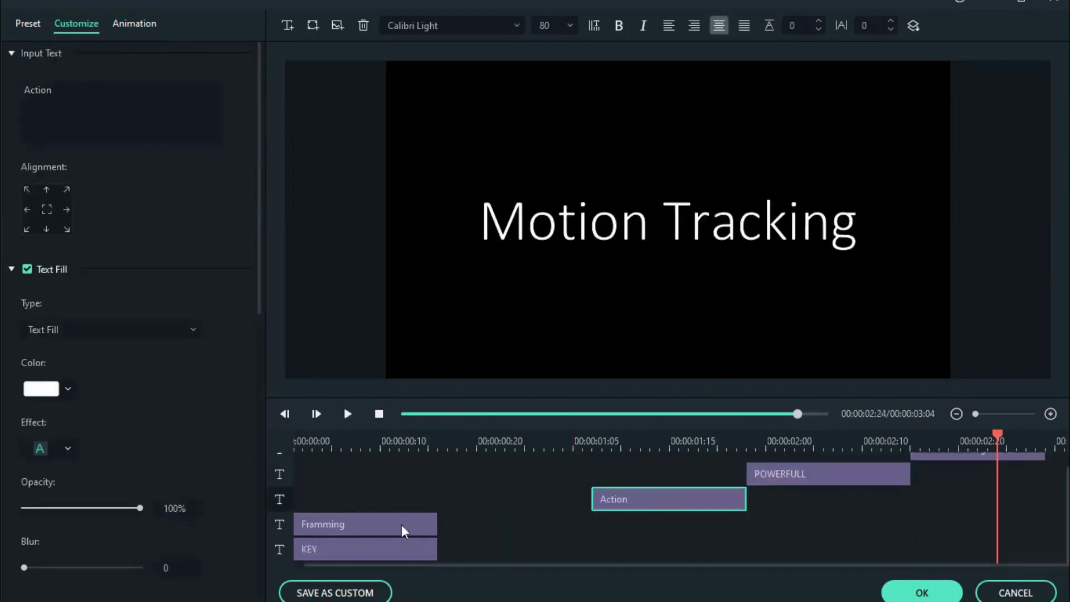
{"action": "left_click_drag", "start_coordinate": [436, 524], "coordinate": [572, 524]}
{"action": "left_click_drag", "start_coordinate": [437, 551], "coordinate": [572, 550]}
{"action": "left_click", "coordinate": [348, 414]}
{"action": "left_click_drag", "start_coordinate": [593, 499], "coordinate": [573, 499]}
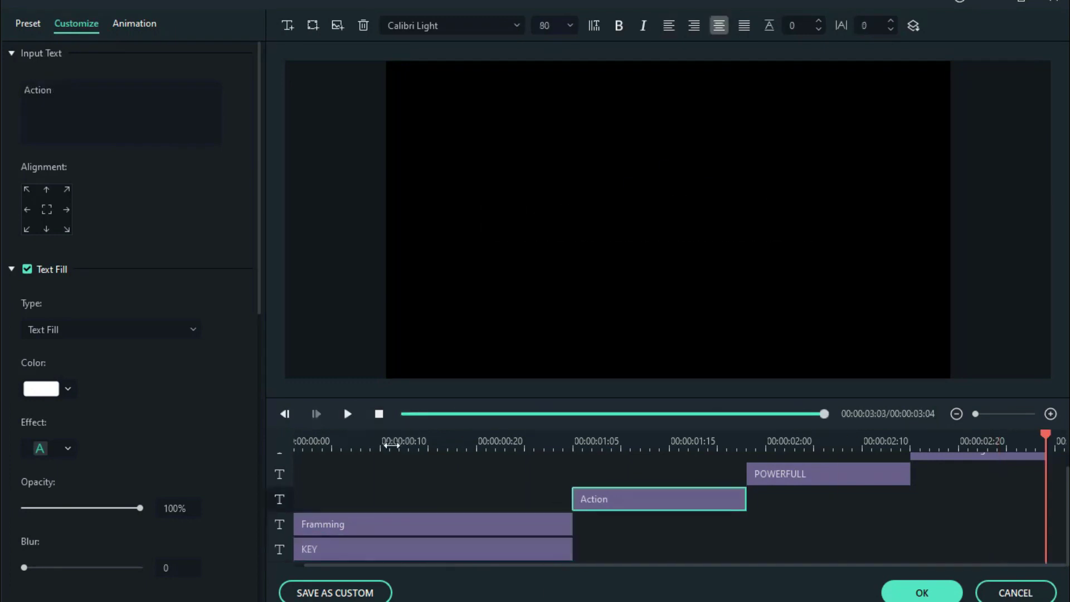
Replay the retimed words inside the title and accept the advanced title edits
{"action": "left_click", "coordinate": [390, 444]}
{"action": "left_click", "coordinate": [348, 413]}
{"action": "left_click", "coordinate": [348, 414]}
{"action": "left_click", "coordinate": [349, 416]}
{"action": "left_click", "coordinate": [920, 591]}
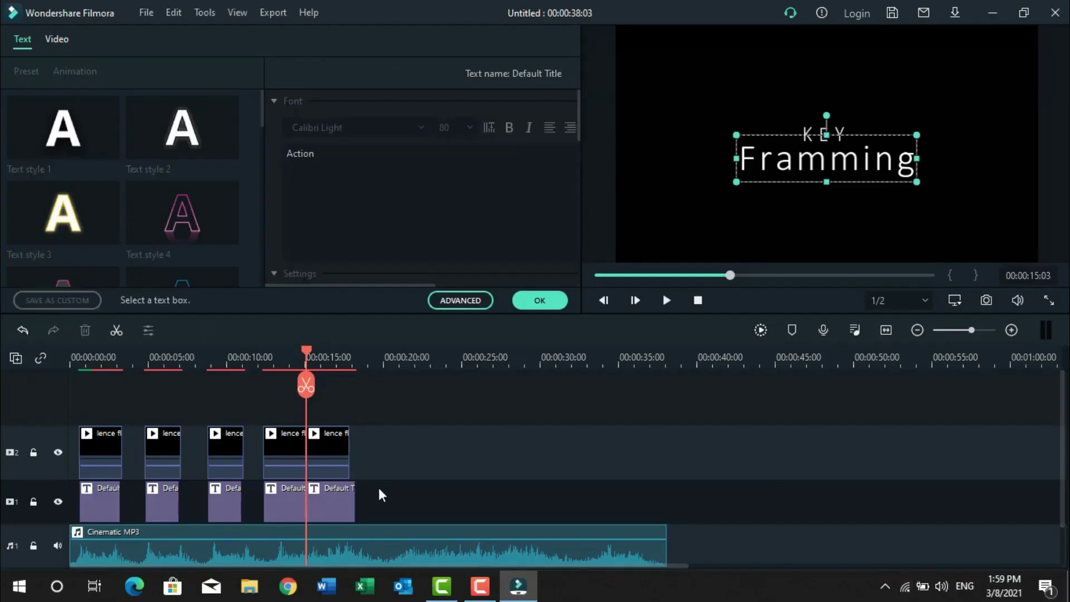
Shift the fifth title and lens flare pair slightly later on the timeline and play the section
{"action": "left_click_drag", "start_coordinate": [379, 491], "coordinate": [334, 446]}
{"action": "left_click_drag", "start_coordinate": [329, 452], "coordinate": [336, 451]}
{"action": "left_click", "coordinate": [280, 358]}
{"action": "left_click", "coordinate": [668, 300]}
{"action": "left_click", "coordinate": [668, 299]}
Extend the fourth title to meet the fifth title and delete the fifth lens flare
{"action": "double_click", "coordinate": [290, 446]}
{"action": "double_click", "coordinate": [287, 501]}
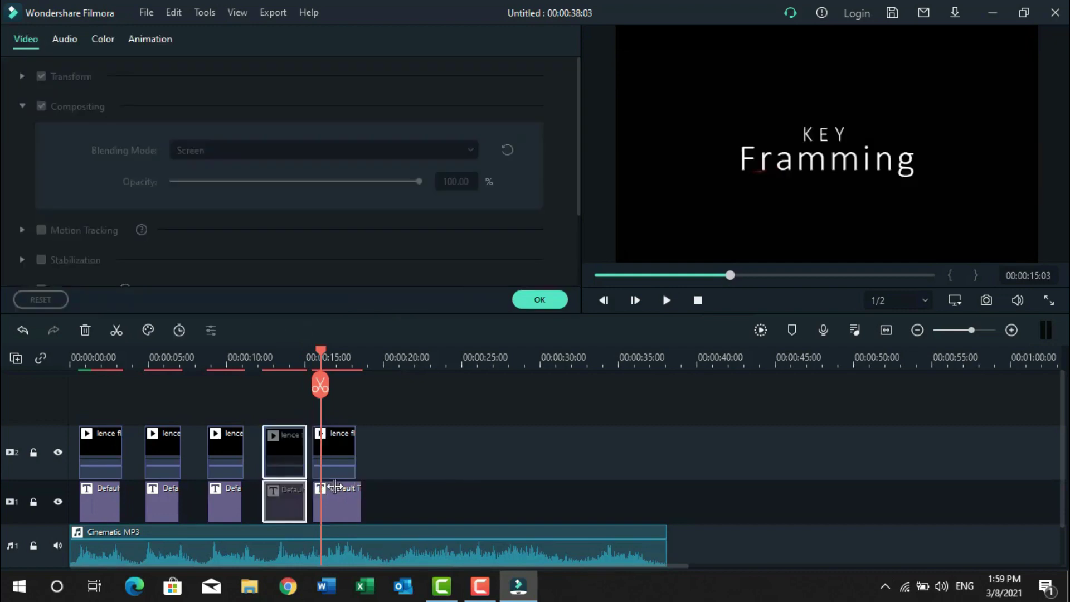
{"action": "left_click", "coordinate": [312, 360]}
{"action": "left_click", "coordinate": [334, 446]}
{"action": "key", "text": "Delete"}
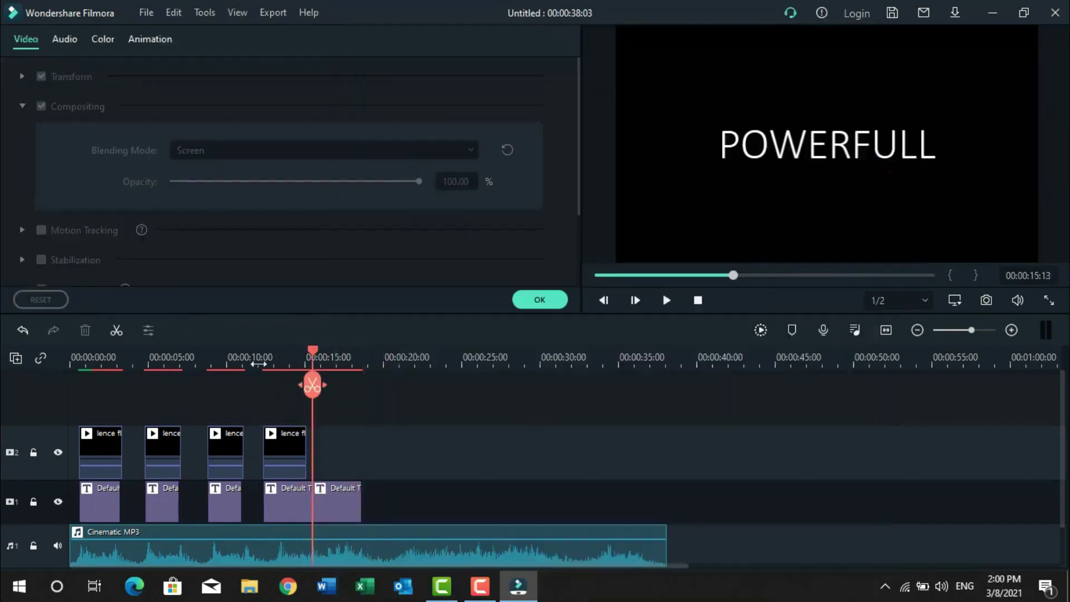
Render the timeline preview and play it from just after the third title to review the last two titles
{"action": "left_click", "coordinate": [248, 361]}
{"action": "left_click", "coordinate": [760, 329]}
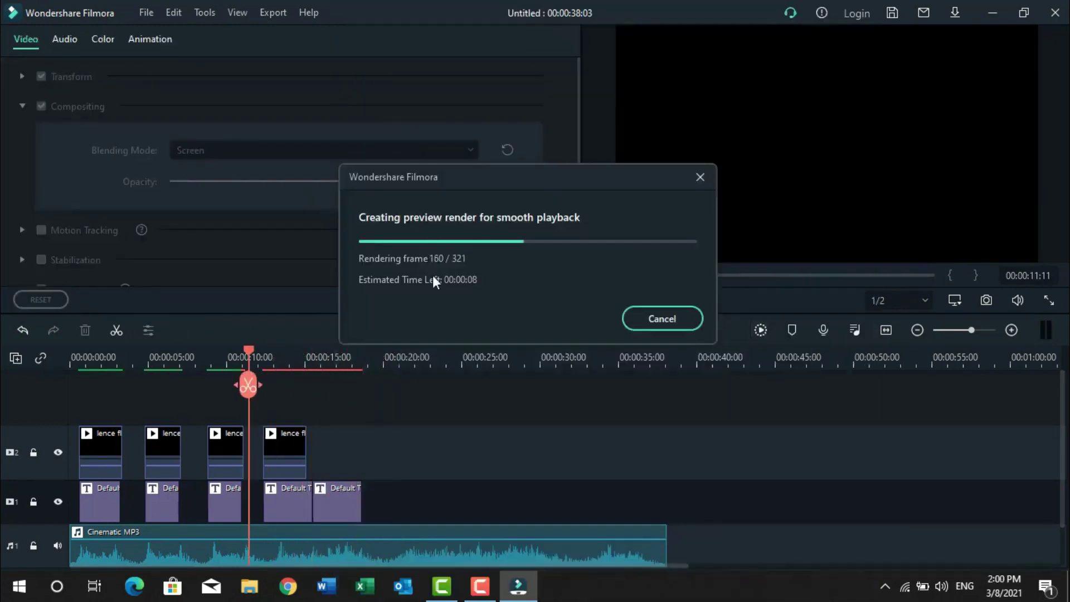
{"action": "left_click", "coordinate": [668, 300]}
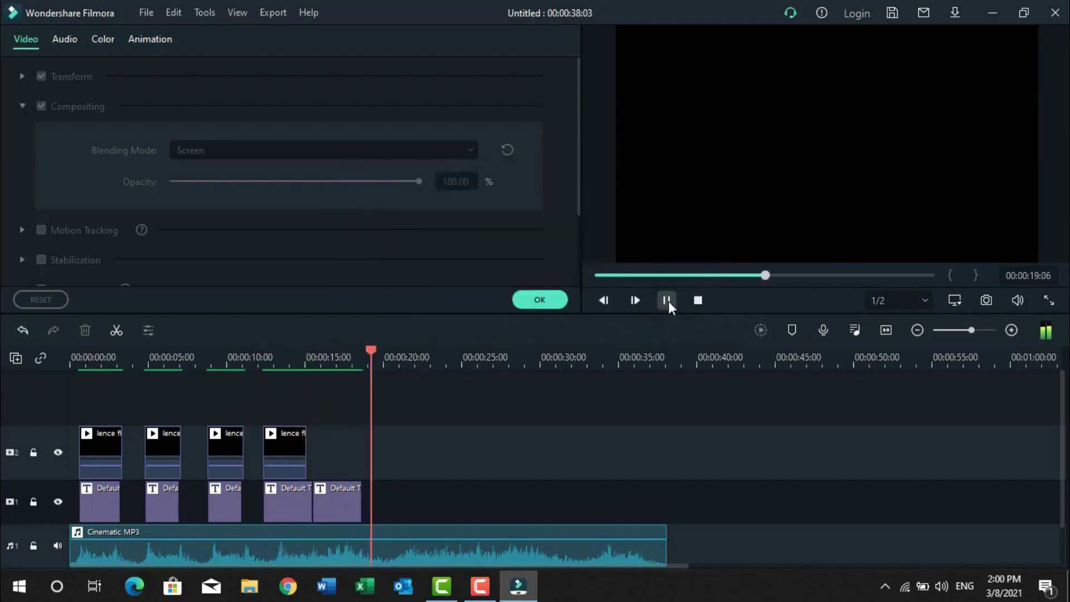
{"action": "left_click", "coordinate": [667, 300]}
{"action": "left_click", "coordinate": [252, 359]}
{"action": "left_click", "coordinate": [667, 302]}
{"action": "left_click", "coordinate": [667, 302]}
Move the fourth lens flare and the fourth and fifth titles slightly later together and play the section
{"action": "left_click_drag", "start_coordinate": [372, 407], "coordinate": [289, 495]}
{"action": "left_click_drag", "start_coordinate": [303, 454], "coordinate": [312, 454]}
{"action": "left_click", "coordinate": [282, 359]}
{"action": "left_click", "coordinate": [253, 358]}
{"action": "left_click", "coordinate": [667, 303]}
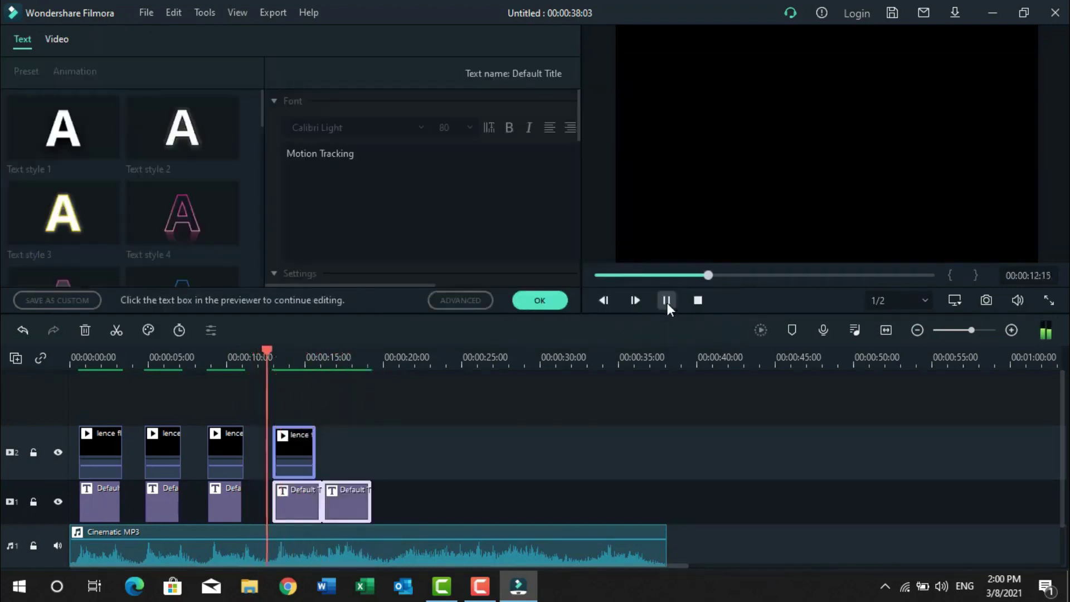
{"action": "left_click", "coordinate": [667, 302]}
Shorten the end of the fourth title with the fifth title following directly, and play through both titles
{"action": "left_click", "coordinate": [341, 458]}
{"action": "left_click_drag", "start_coordinate": [320, 501], "coordinate": [308, 501]}
{"action": "left_click", "coordinate": [666, 301]}
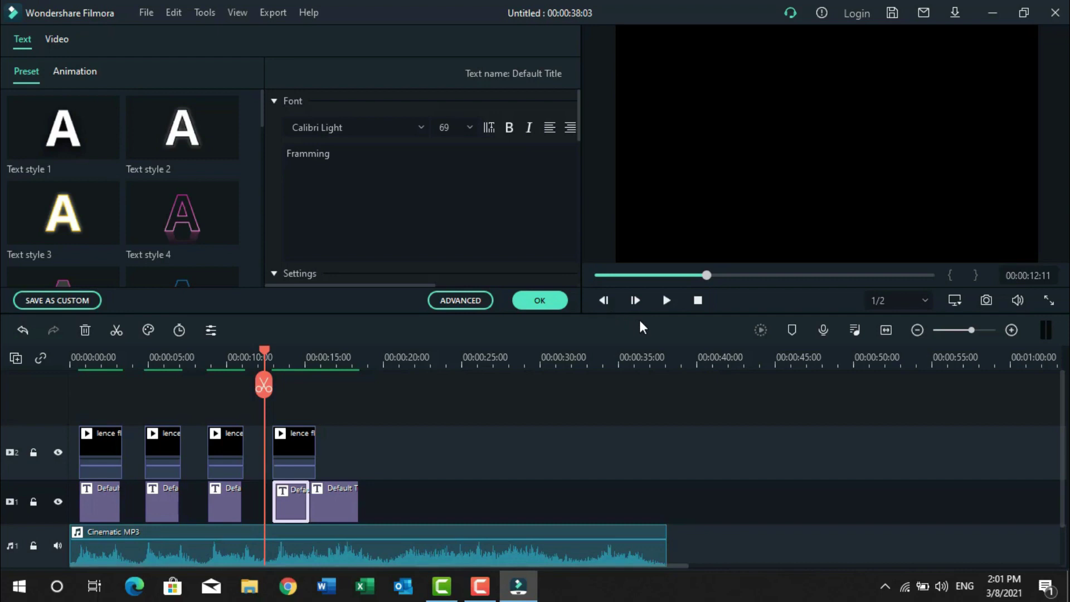
{"action": "left_click", "coordinate": [665, 301]}
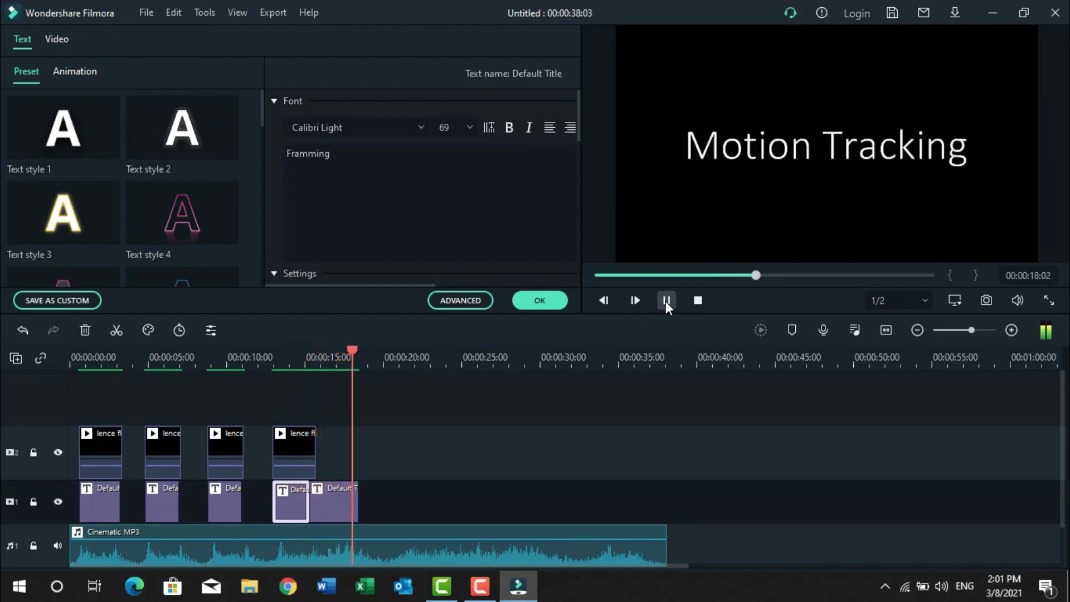
{"action": "left_click", "coordinate": [665, 301]}
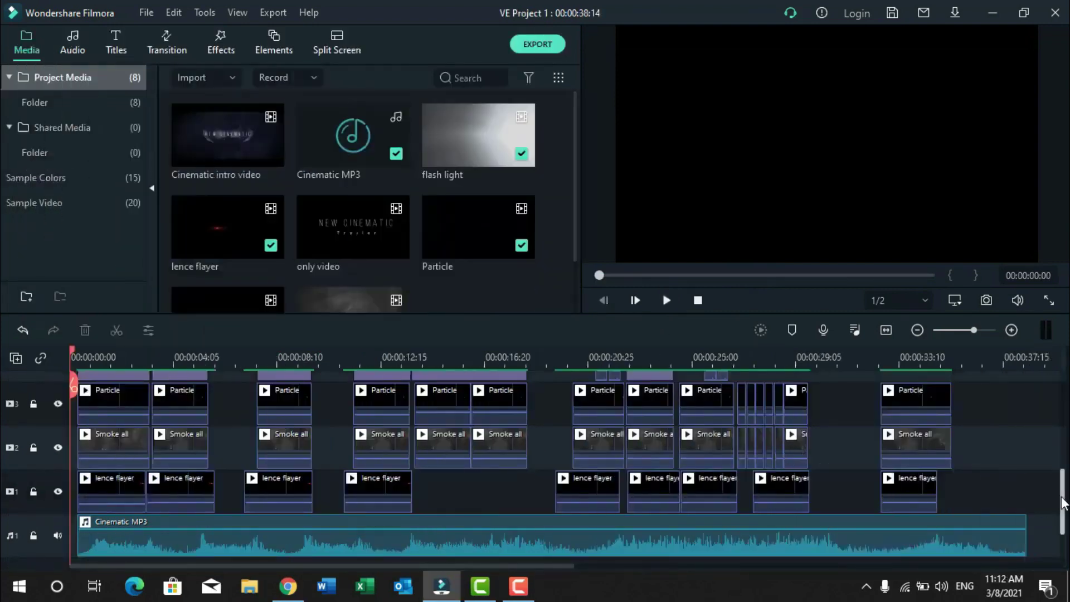
Examine the layered effect, title, particle and flash light tracks of the finished VE Project 1
{"action": "left_click_drag", "start_coordinate": [1061, 502], "coordinate": [1064, 461]}
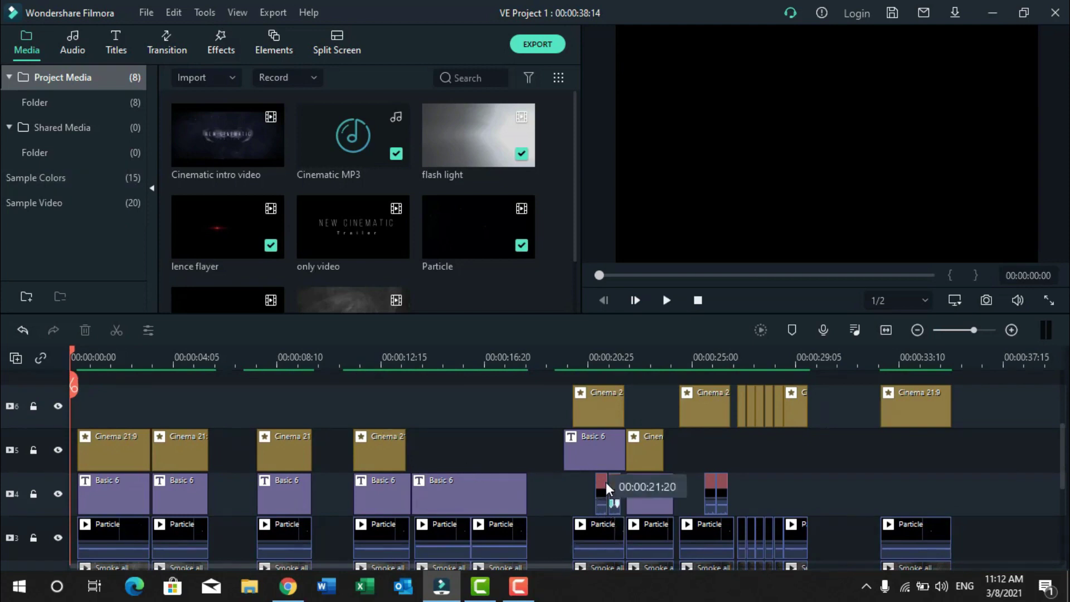
{"action": "left_click_drag", "start_coordinate": [606, 483], "coordinate": [602, 494]}
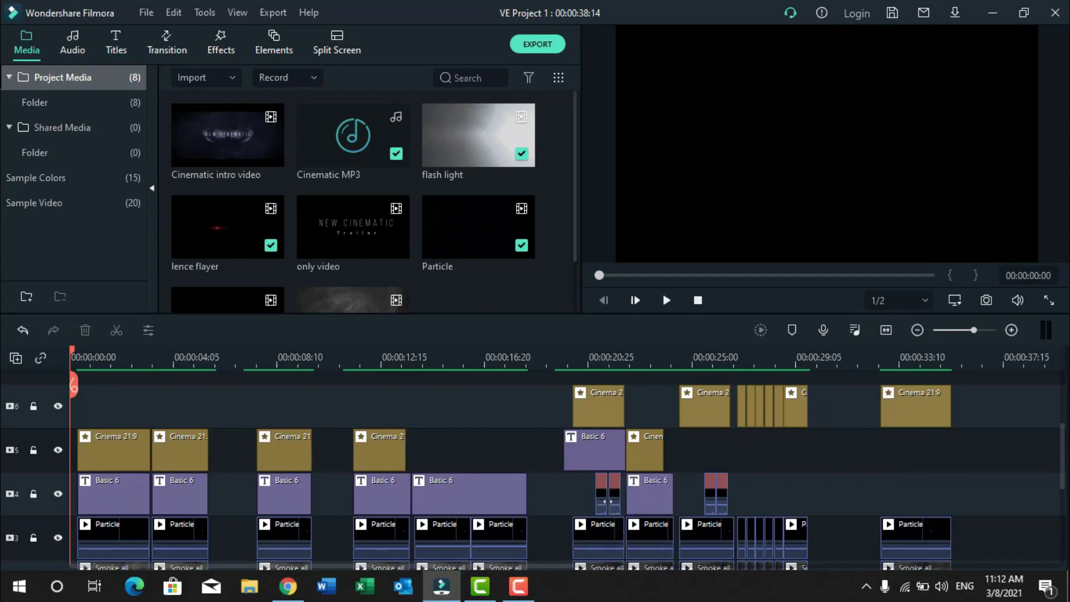
{"action": "left_click_drag", "start_coordinate": [602, 502], "coordinate": [601, 502]}
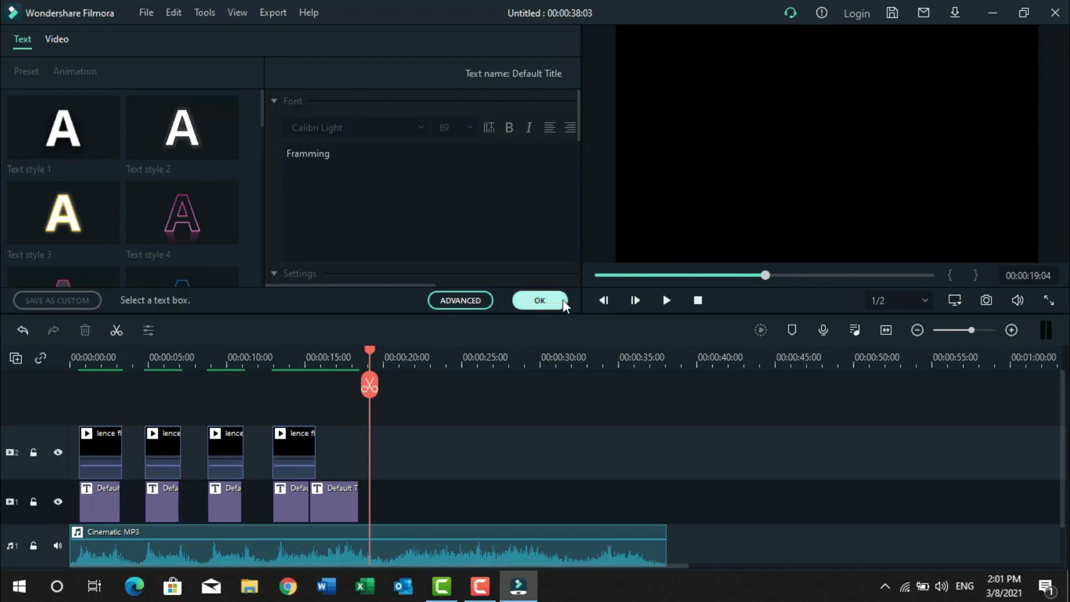
Close the title settings and search the effects library for "cin"
{"action": "left_click", "coordinate": [539, 300]}
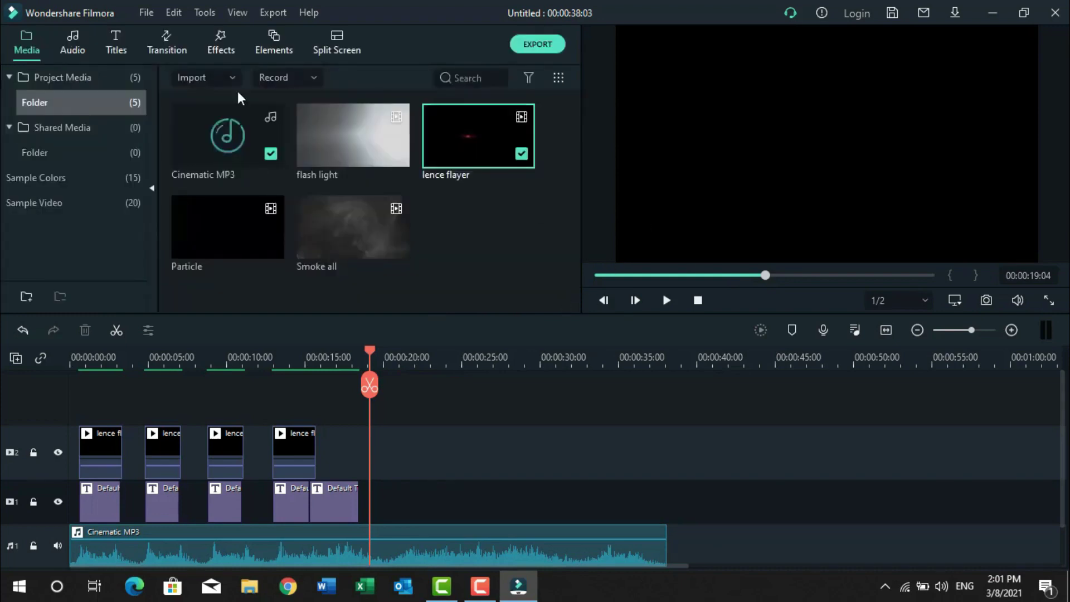
{"action": "left_click", "coordinate": [222, 50]}
{"action": "left_click", "coordinate": [478, 78]}
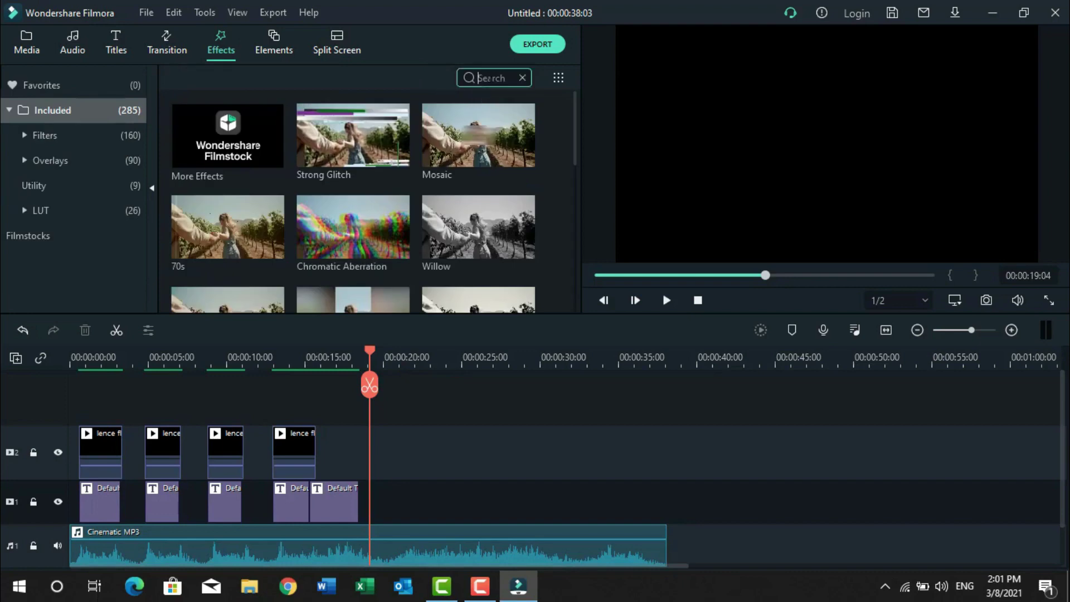
{"action": "type", "text": "cin"}
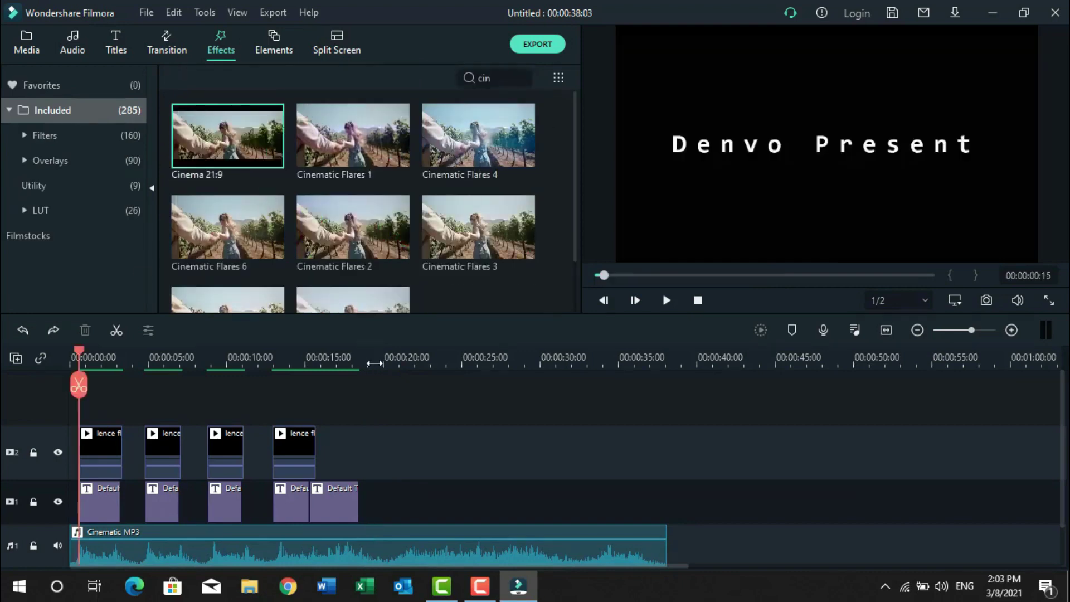
Split the Cinematic MP3 at 00:00:18:13, where the fifth title ends, and delete the remaining music
{"action": "left_click", "coordinate": [368, 356]}
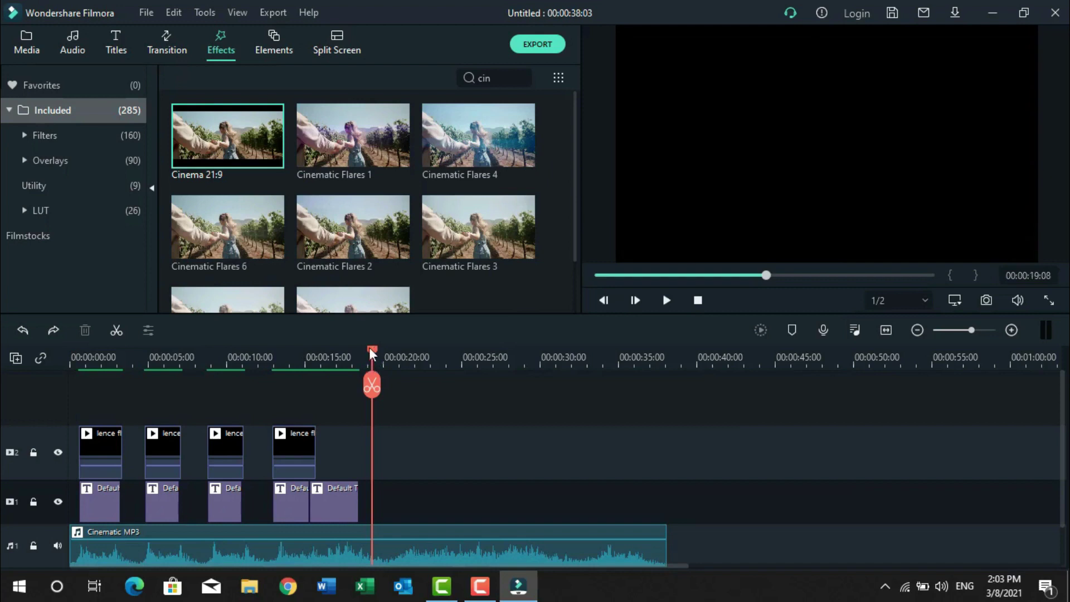
{"action": "left_click_drag", "start_coordinate": [368, 347], "coordinate": [359, 351]}
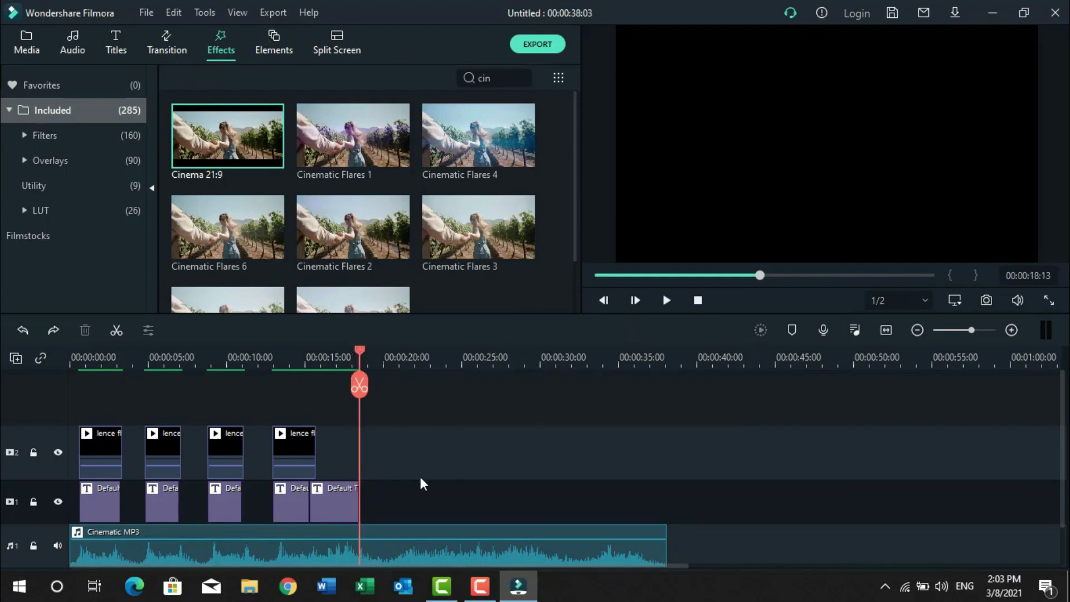
{"action": "left_click", "coordinate": [359, 384]}
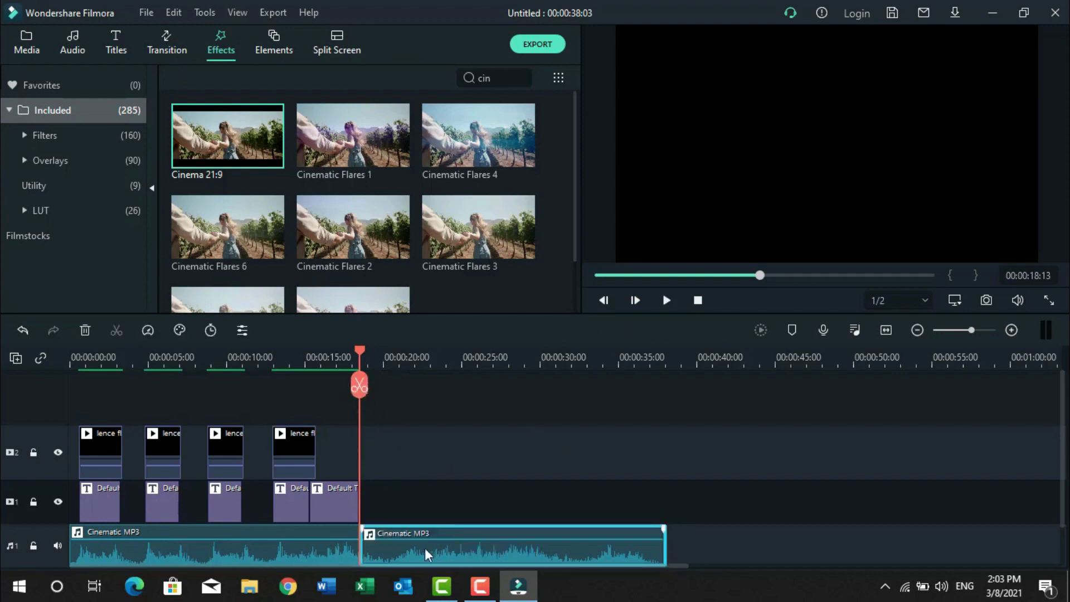
{"action": "right_click", "coordinate": [425, 547]}
{"action": "left_click", "coordinate": [476, 268]}
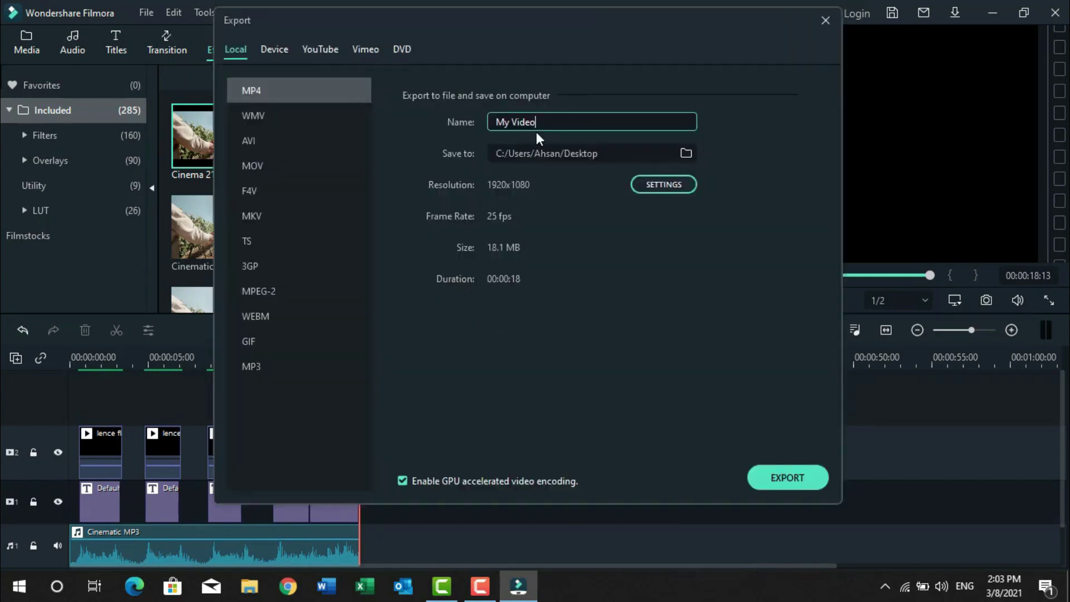
Export the project as an MP4 file named "Cinmatic text trailer"
{"action": "left_click_drag", "start_coordinate": [536, 122], "coordinate": [479, 119]}
{"action": "type", "text": "Cin"}
{"action": "type", "text": "inmatic "}
{"action": "type", "text": "text trailer"}
{"action": "left_click", "coordinate": [794, 470]}
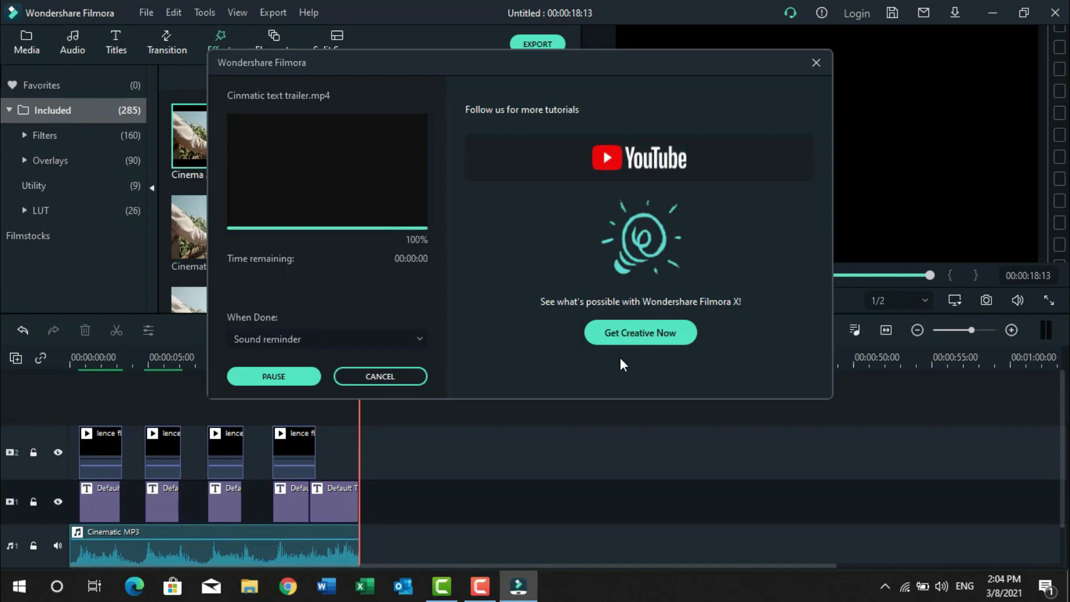
Close the finished export window and delete all titles, lens flares and music from the timeline
{"action": "left_click", "coordinate": [815, 63]}
{"action": "left_click_drag", "start_coordinate": [303, 546], "coordinate": [99, 442]}
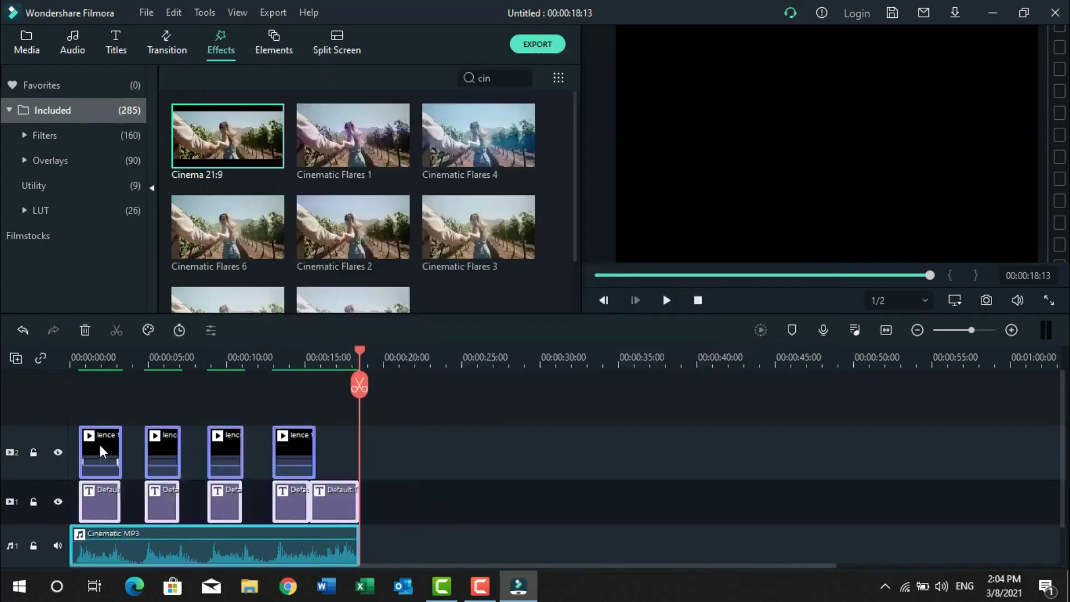
{"action": "right_click", "coordinate": [98, 443]}
{"action": "left_click", "coordinate": [182, 74]}
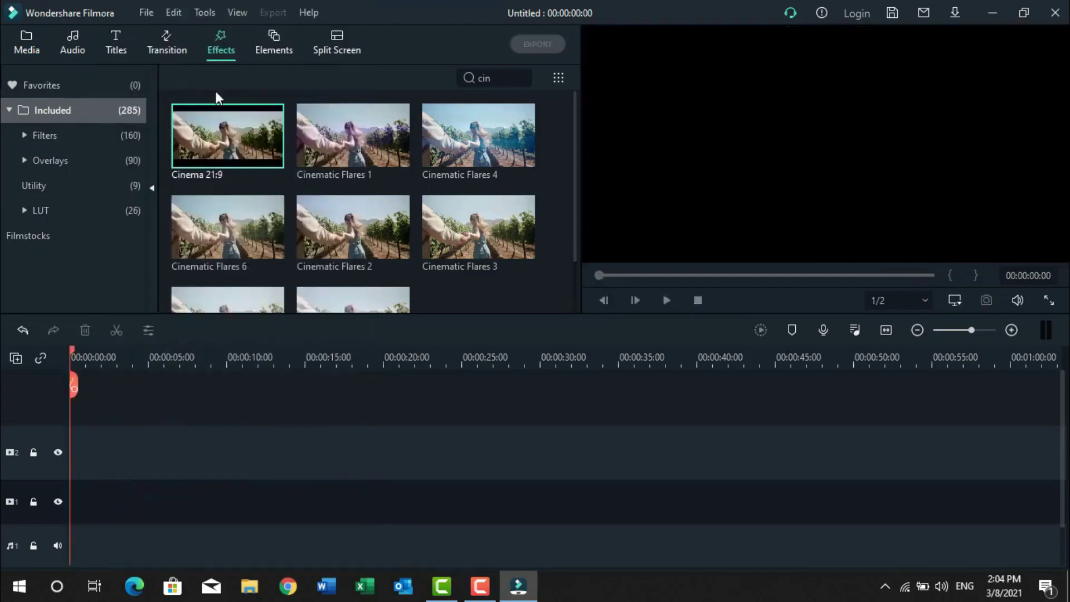
Import the exported "Cinmatic text trailer" video from the Desktop and place it at the start of the second video track
{"action": "left_click", "coordinate": [19, 42]}
{"action": "right_click", "coordinate": [467, 229]}
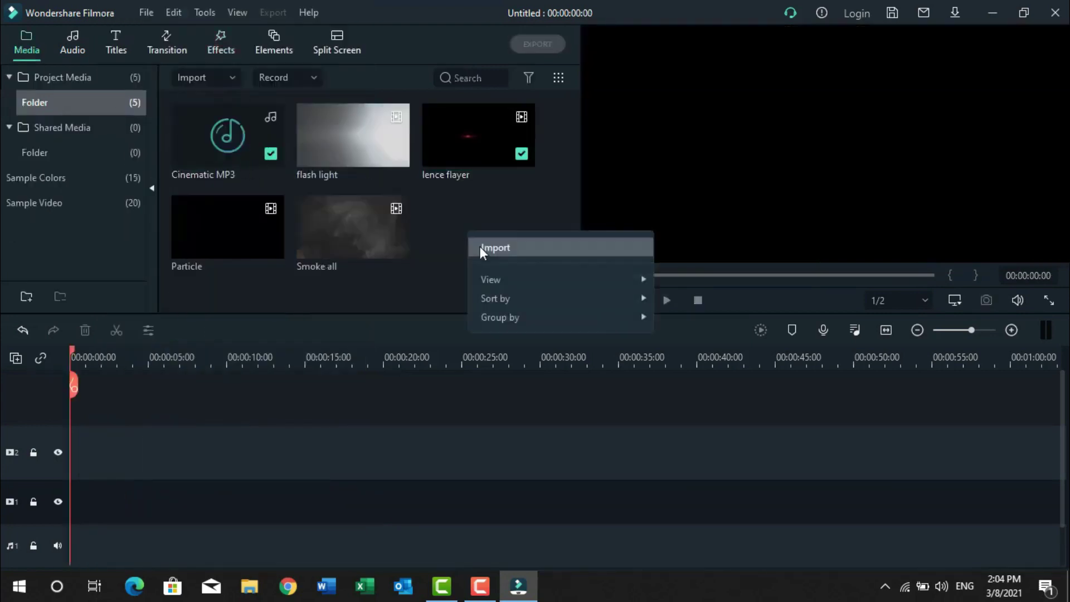
{"action": "left_click", "coordinate": [483, 247]}
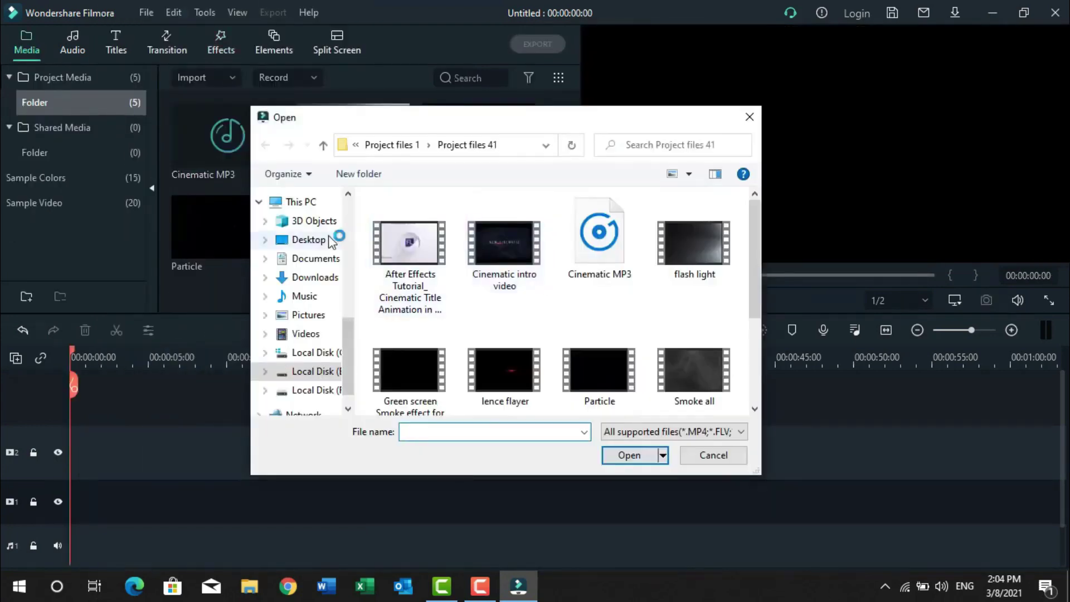
{"action": "left_click", "coordinate": [309, 239]}
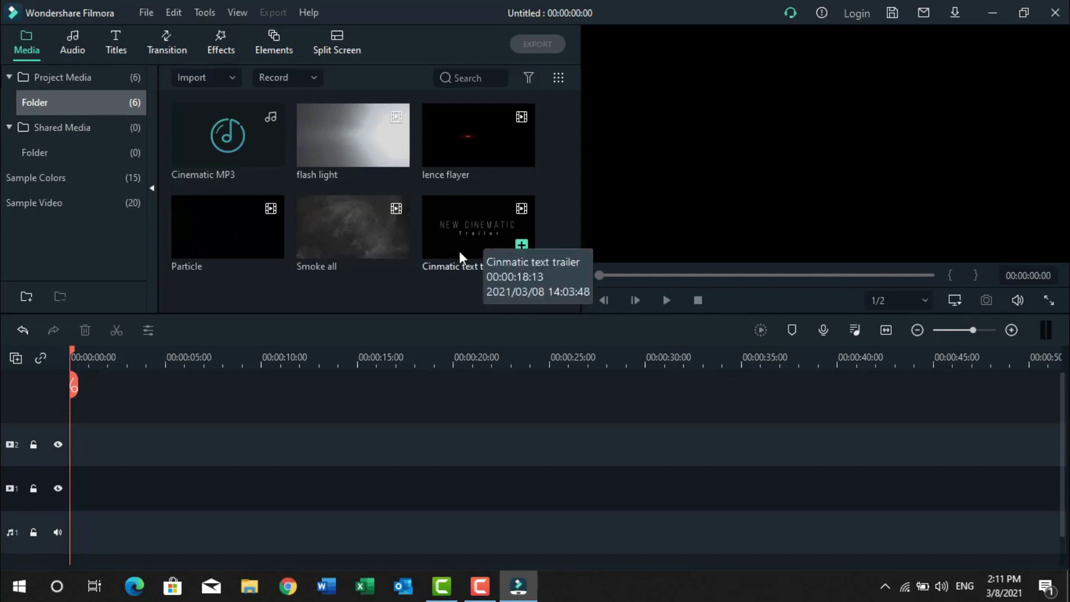
{"action": "left_click_drag", "start_coordinate": [461, 241], "coordinate": [76, 440]}
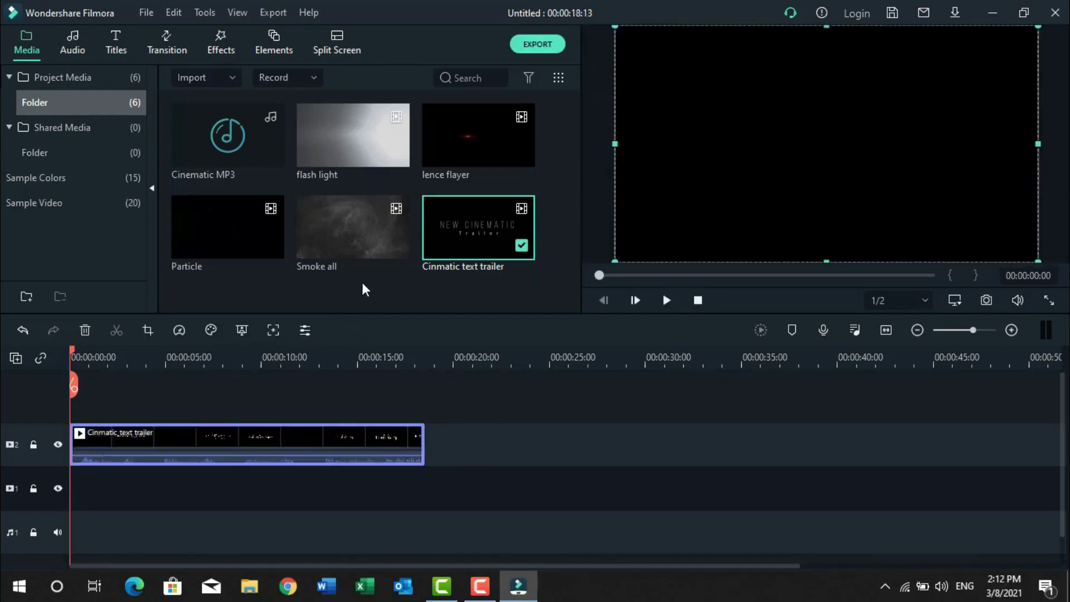
Open the trailer clip's custom keyframe animation settings and set the track height to Normal
{"action": "double_click", "coordinate": [217, 446]}
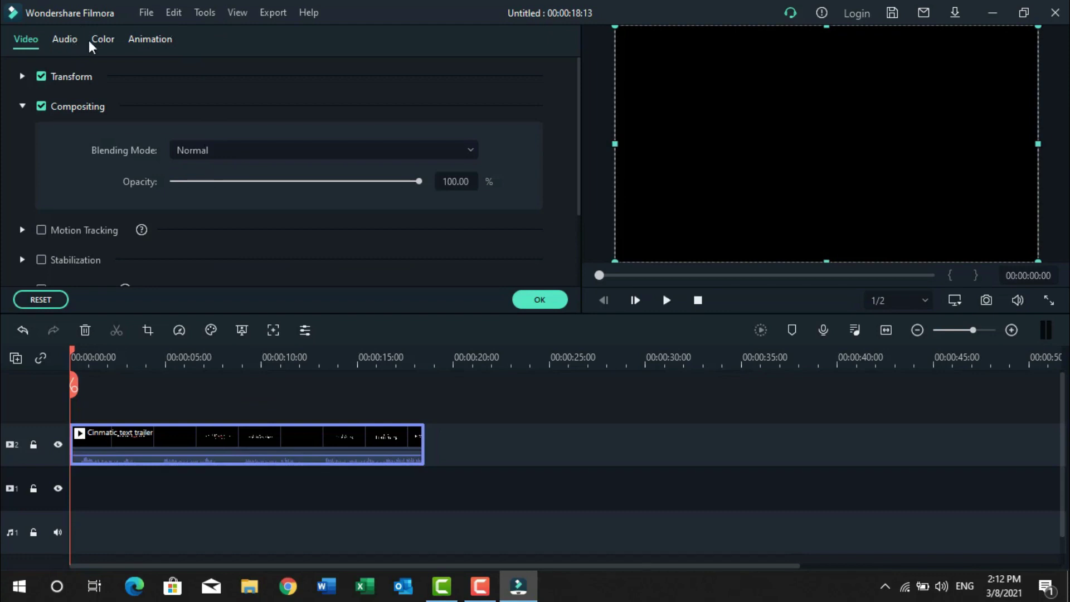
{"action": "left_click", "coordinate": [151, 40]}
{"action": "left_click", "coordinate": [72, 72]}
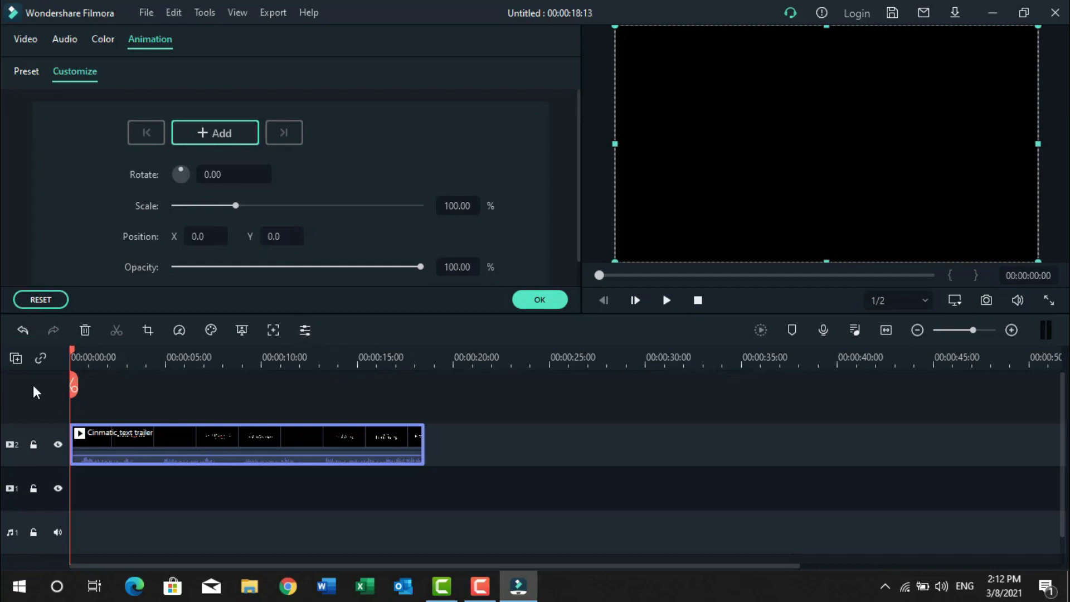
{"action": "left_click_drag", "start_coordinate": [126, 365], "coordinate": [153, 379]}
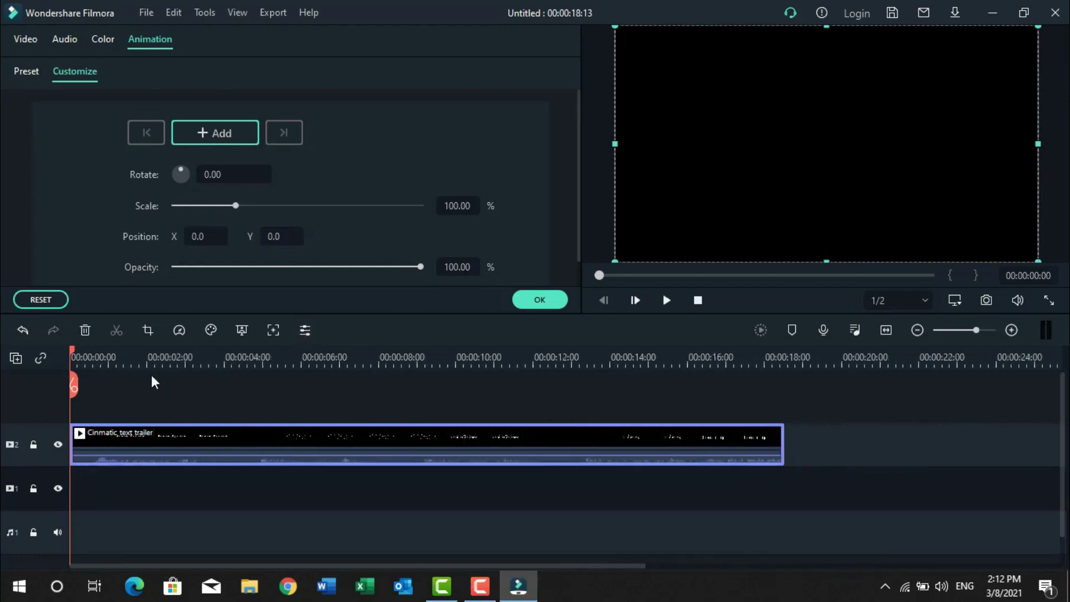
{"action": "left_click", "coordinate": [16, 358]}
{"action": "mouse_move", "coordinate": [142, 466]}
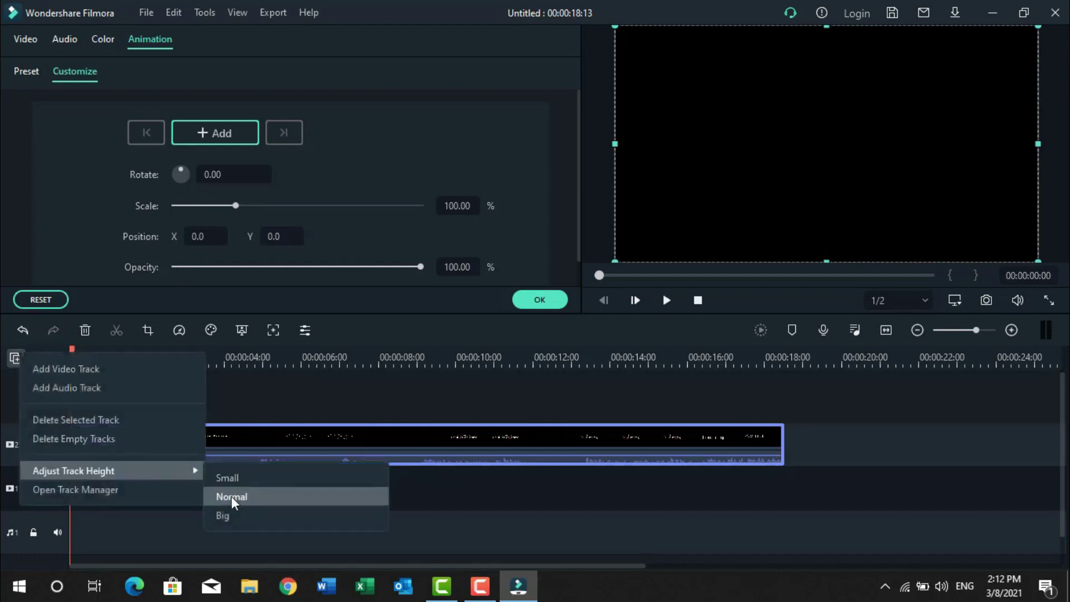
{"action": "left_click", "coordinate": [232, 495]}
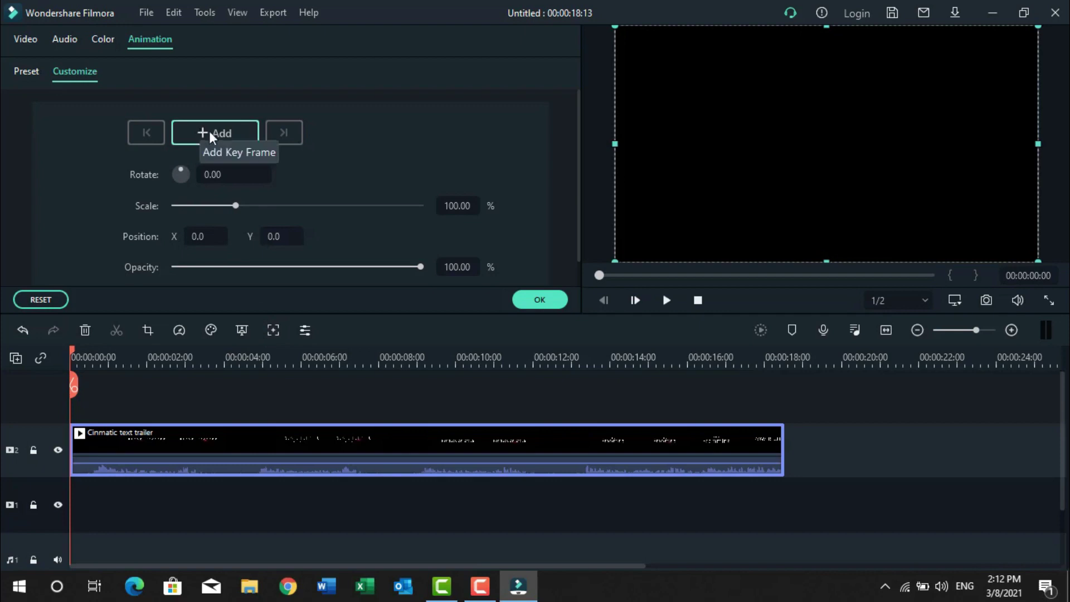
Add a keyframe at the start of the trailer clip and one at 00:00:03:11 with the scale set to 50%
{"action": "left_click", "coordinate": [226, 140]}
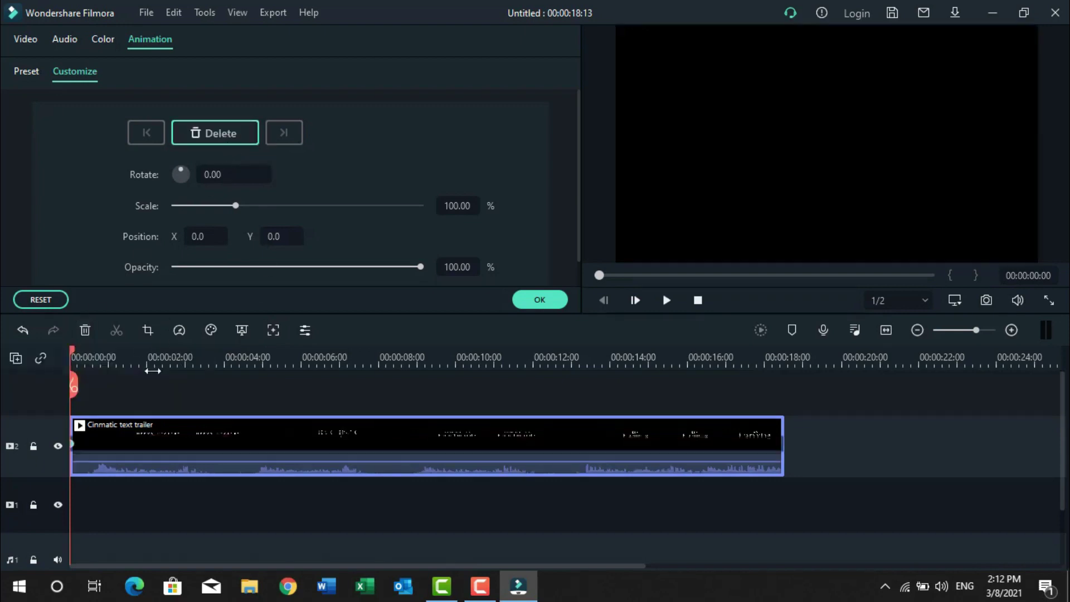
{"action": "left_click_drag", "start_coordinate": [167, 356], "coordinate": [202, 357]}
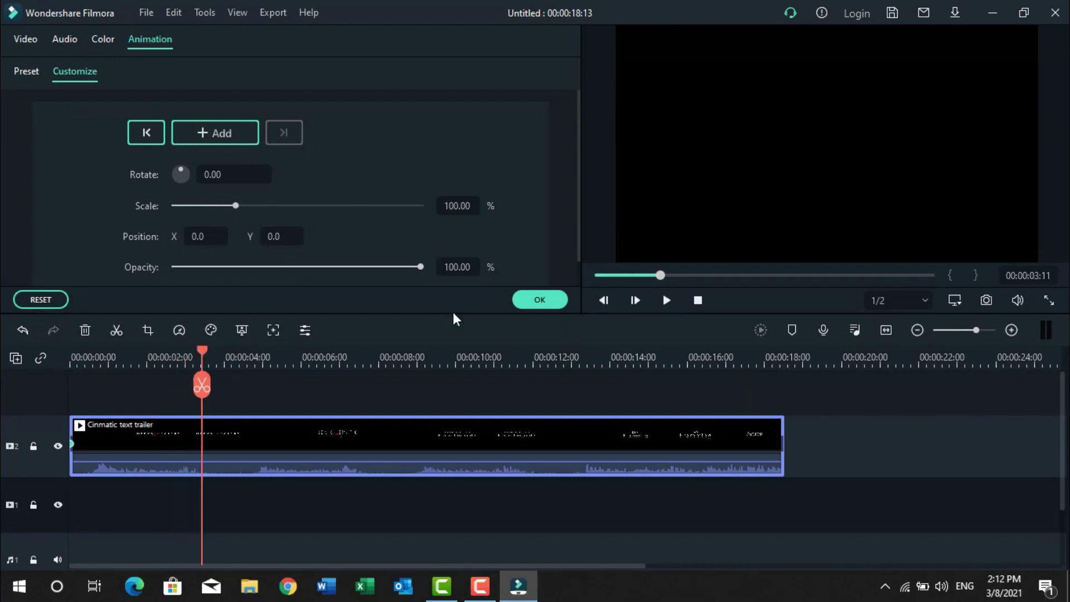
{"action": "double_click", "coordinate": [456, 206]}
{"action": "type", "text": "50"}
{"action": "key", "text": "Return"}
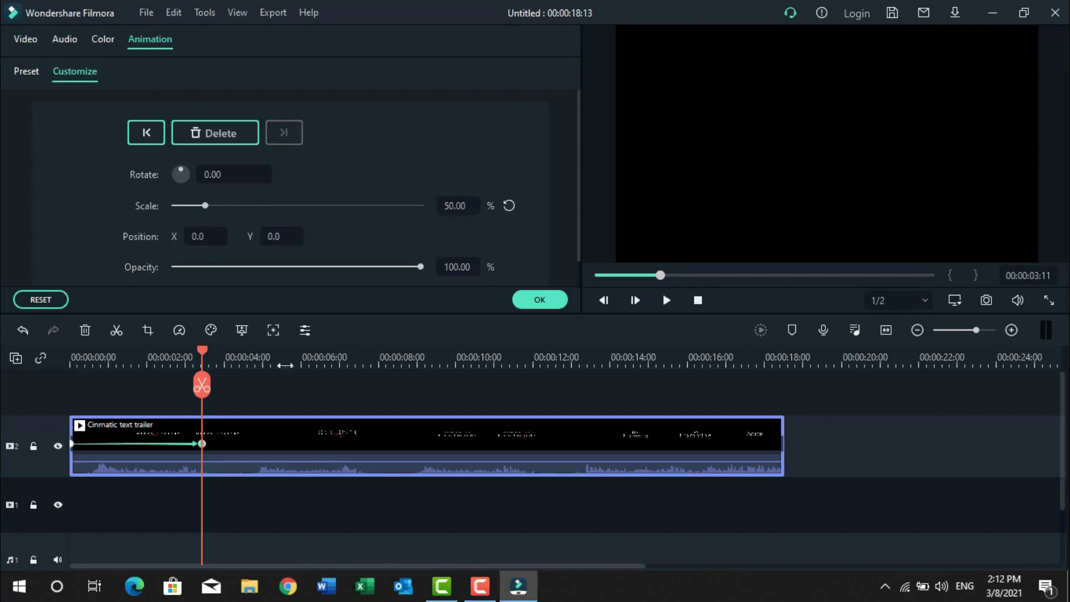
Add a keyframe at 00:00:04:13 on the trailer clip and set its scale to 100%
{"action": "left_click", "coordinate": [226, 365]}
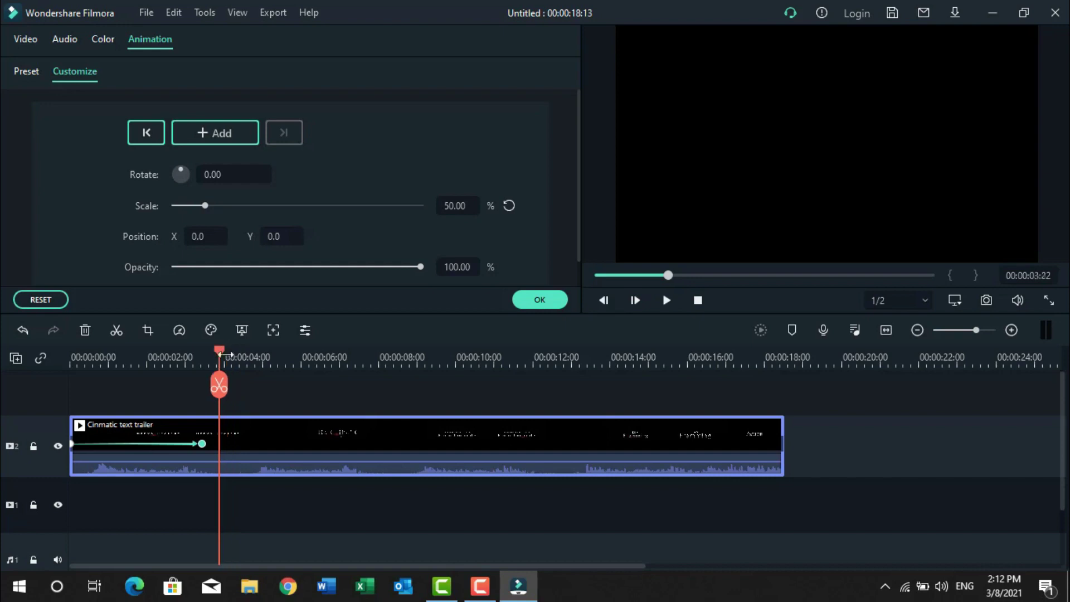
{"action": "left_click", "coordinate": [244, 355]}
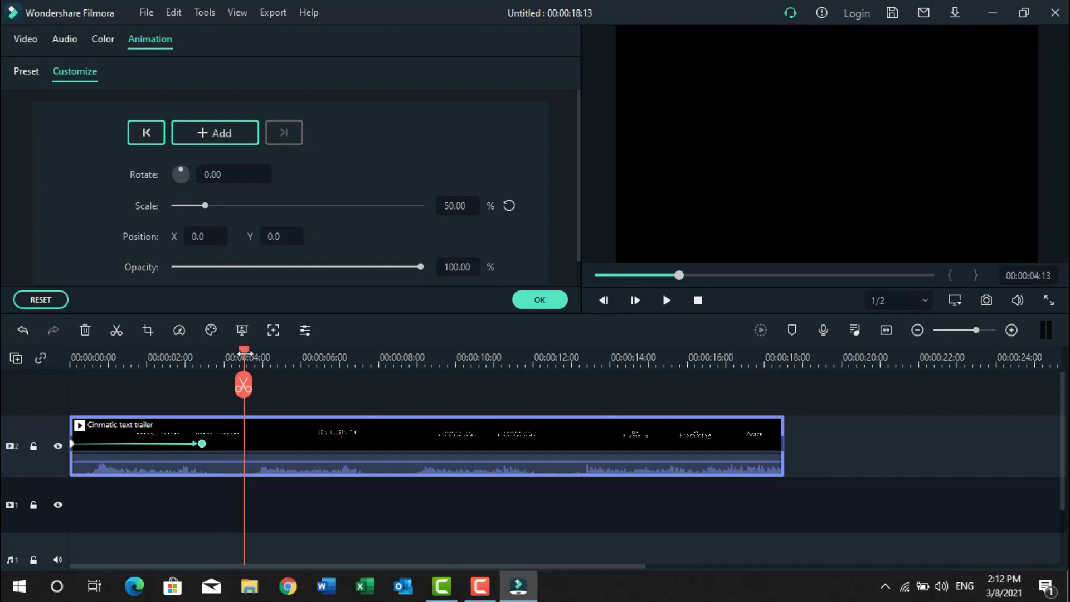
{"action": "left_click", "coordinate": [249, 132]}
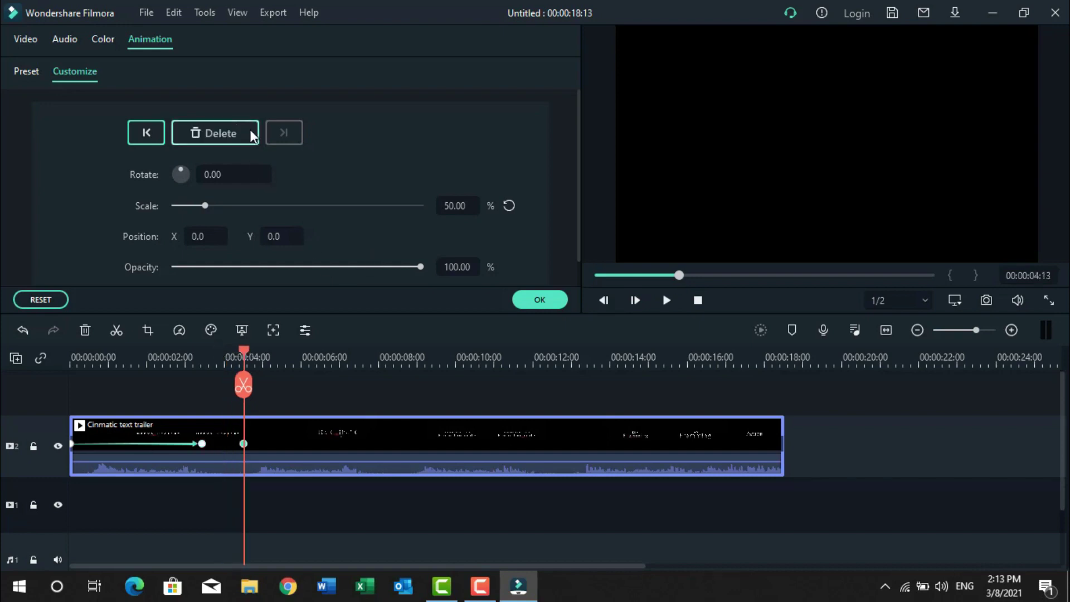
{"action": "left_click", "coordinate": [448, 206]}
{"action": "type", "text": "1"}
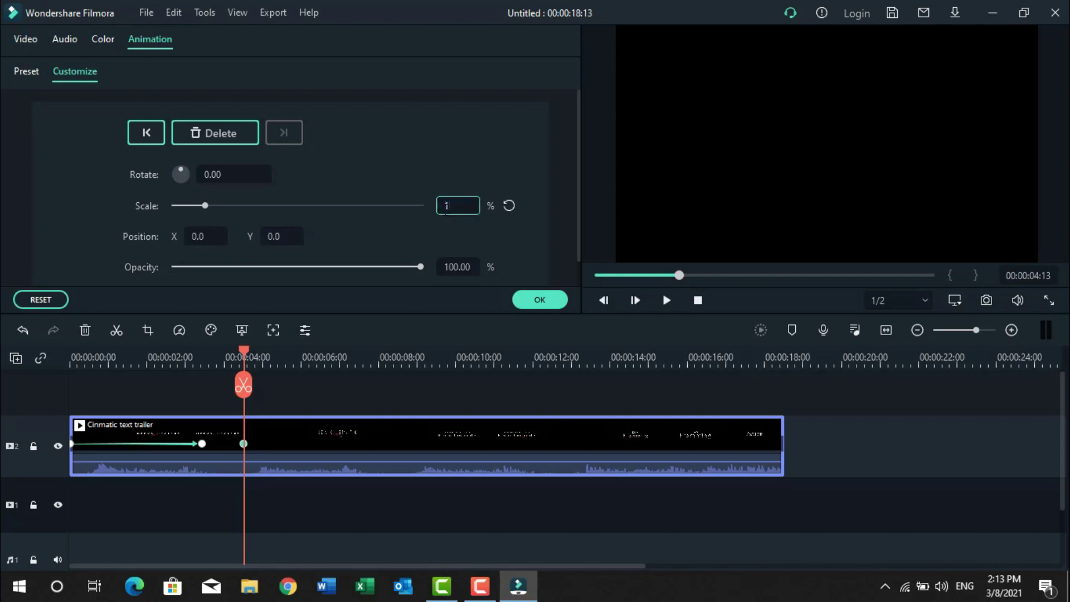
{"action": "type", "text": "00"}
{"action": "key", "text": "Return"}
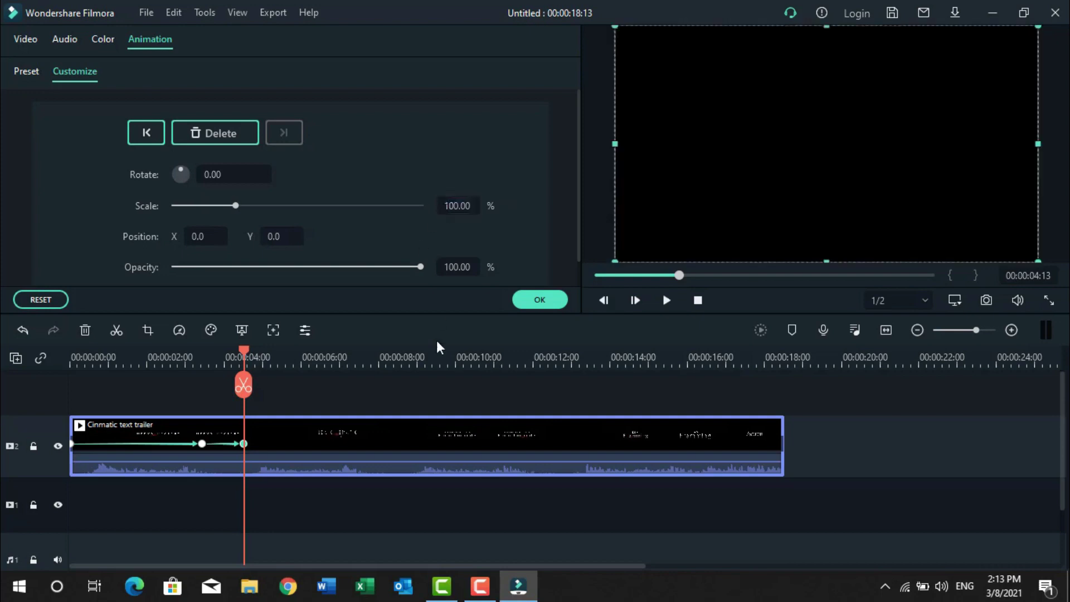
Move the latest 100% scale keyframe to about 00:00:04:22, add a keyframe at 00:00:07:02 and open its scale for editing
{"action": "left_click", "coordinate": [258, 360]}
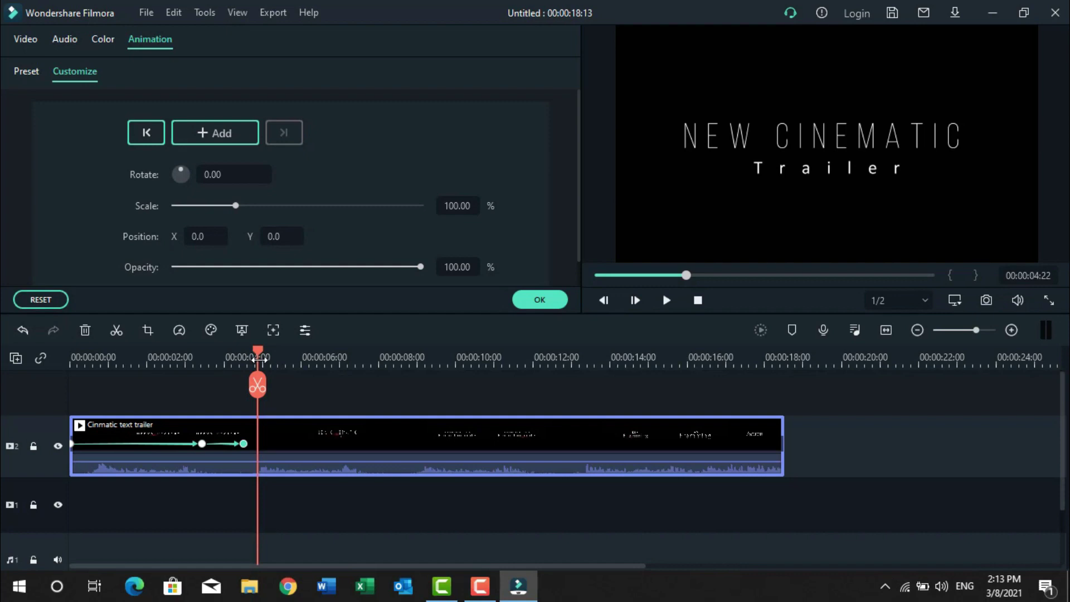
{"action": "left_click_drag", "start_coordinate": [243, 443], "coordinate": [256, 444]}
{"action": "left_click", "coordinate": [267, 354]}
{"action": "left_click_drag", "start_coordinate": [267, 354], "coordinate": [342, 361]}
{"action": "left_click", "coordinate": [229, 130]}
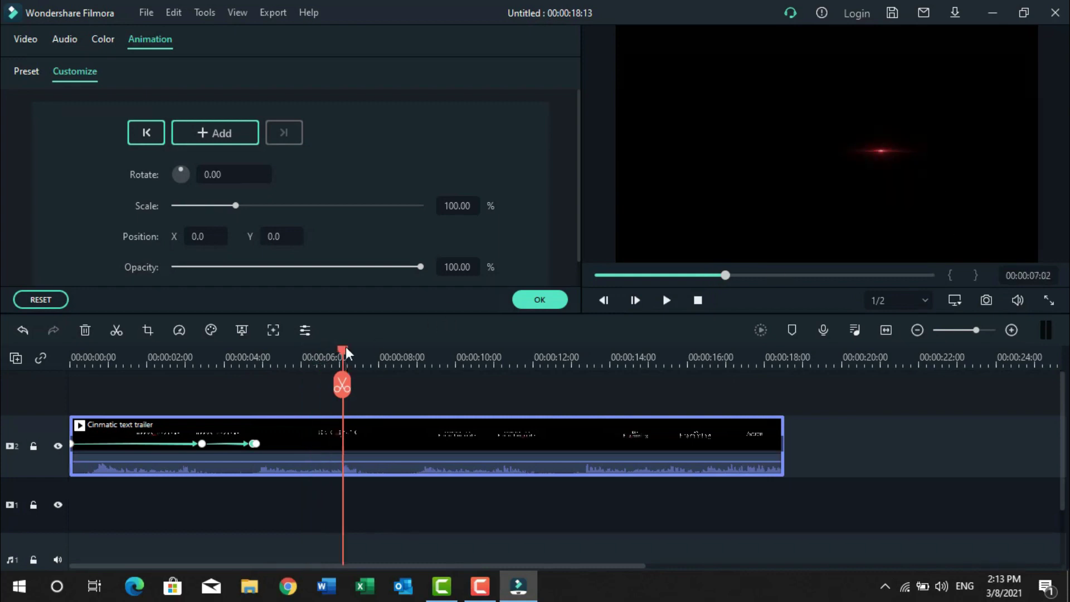
{"action": "left_click", "coordinate": [208, 132]}
{"action": "left_click", "coordinate": [457, 206]}
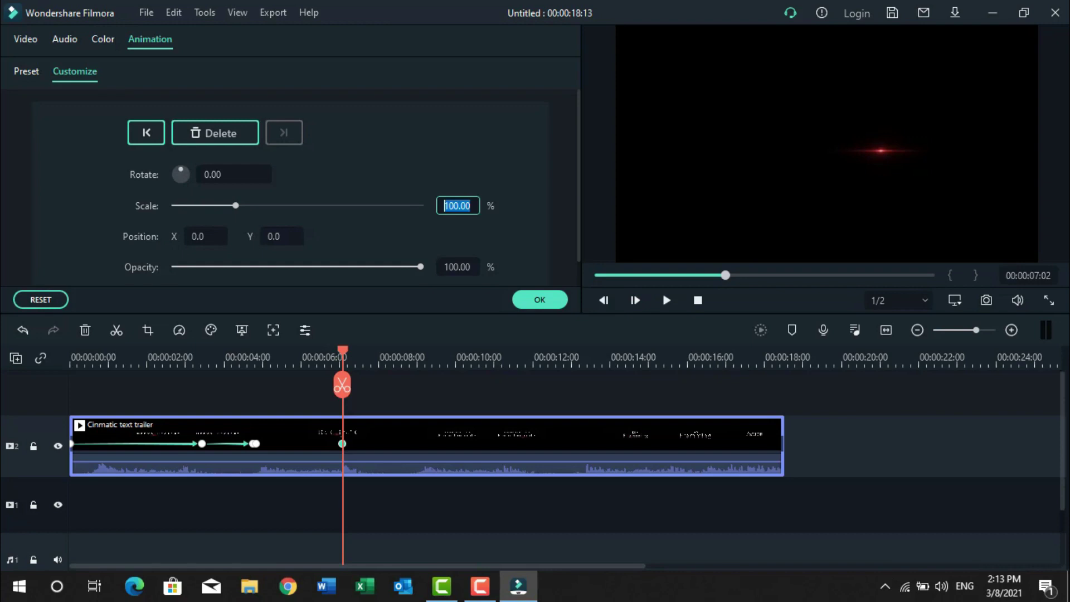
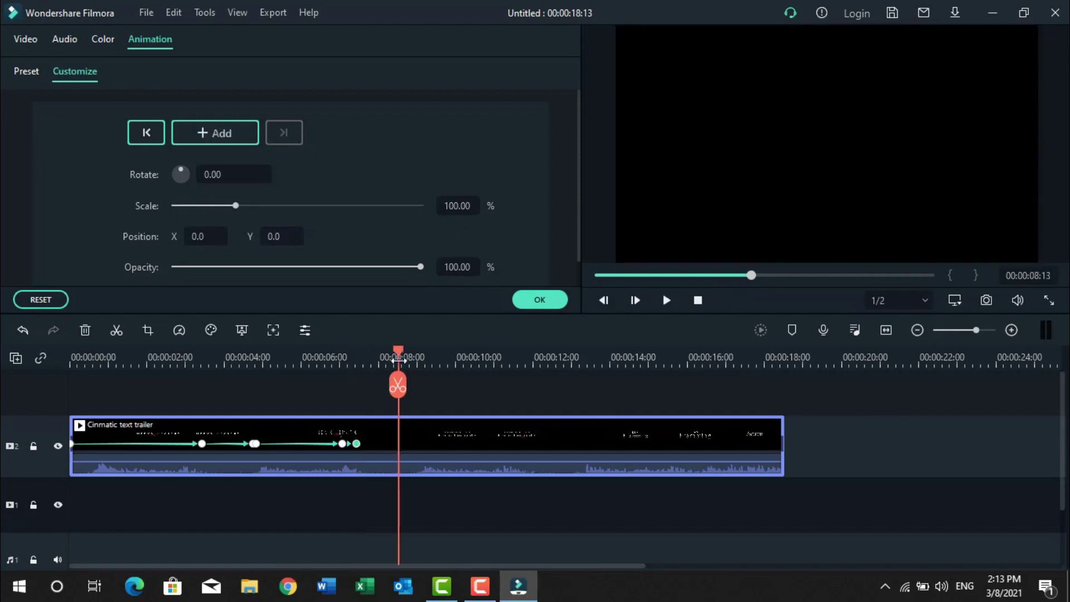
Add a keyframe near 00:00:08:13 and another at 00:00:11:02 with the clip's scale set to 50%
{"action": "left_click", "coordinate": [221, 137]}
{"action": "left_click", "coordinate": [459, 360]}
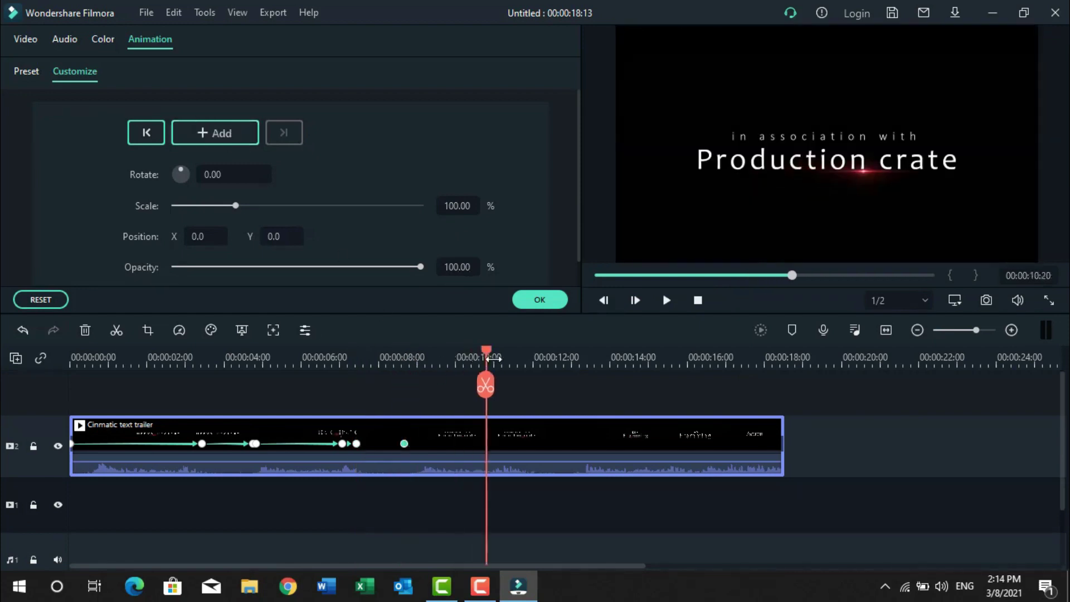
{"action": "left_click", "coordinate": [215, 132]}
{"action": "double_click", "coordinate": [457, 206]}
{"action": "type", "text": "50"}
{"action": "key", "text": "Return"}
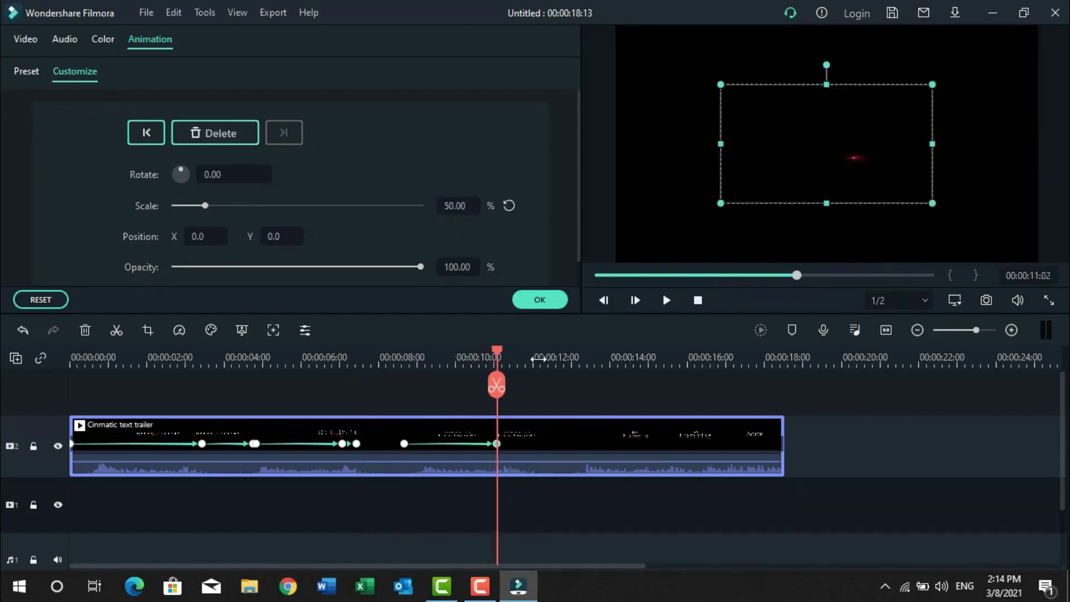
Add a holding keyframe at about 11.5 seconds and another at about 12.7 seconds with the scale set to 100%
{"action": "left_click", "coordinate": [516, 359]}
{"action": "left_click", "coordinate": [215, 132]}
{"action": "left_click", "coordinate": [561, 360]}
{"action": "double_click", "coordinate": [457, 206]}
{"action": "type", "text": "100"}
{"action": "key", "text": "Return"}
Add two neighbouring keyframes near 00:00:15:05, scaling the trailer clip to 50% and then to 100%
{"action": "left_click", "coordinate": [575, 360]}
{"action": "left_click_drag", "start_coordinate": [576, 361], "coordinate": [656, 361]}
{"action": "double_click", "coordinate": [457, 205]}
{"action": "type", "text": "50"}
{"action": "key", "text": "Return"}
{"action": "left_click", "coordinate": [237, 139]}
{"action": "double_click", "coordinate": [456, 206]}
{"action": "type", "text": "100"}
{"action": "key", "text": "Return"}
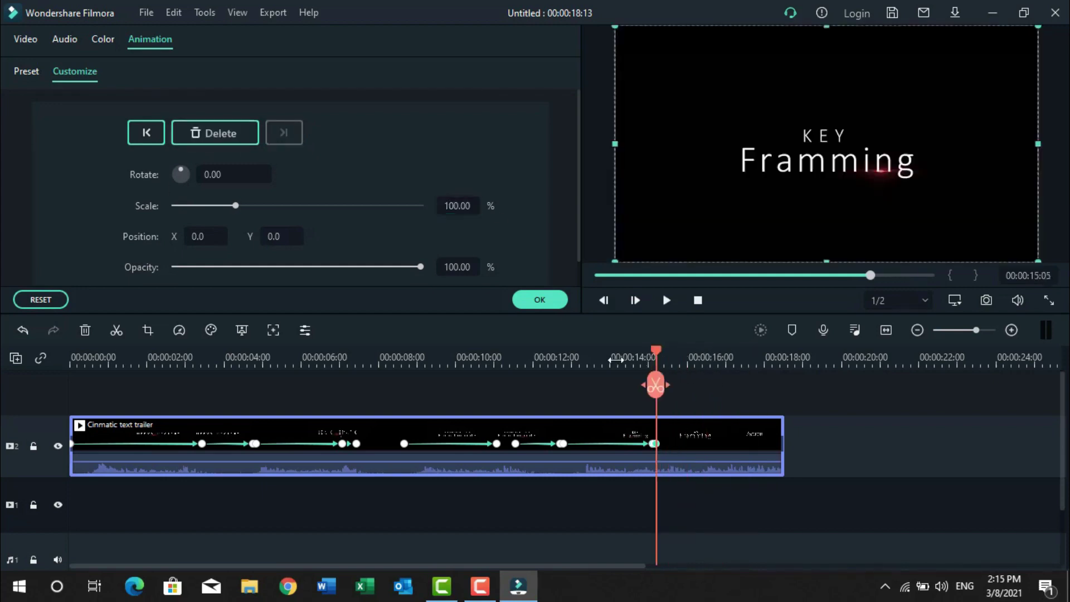
Remove the extra keyframe near 00:00:15:05, move the remaining one to 00:00:15:07 and set its scale to 50%
{"action": "left_click", "coordinate": [222, 134]}
{"action": "key", "text": "ctrl+z"}
{"action": "left_click_drag", "start_coordinate": [653, 351], "coordinate": [655, 350]}
{"action": "mouse_move", "coordinate": [655, 357]}
{"action": "left_mouse_down"}
{"action": "mouse_move", "coordinate": [631, 361]}
{"action": "mouse_move", "coordinate": [667, 358]}
{"action": "left_mouse_up"}
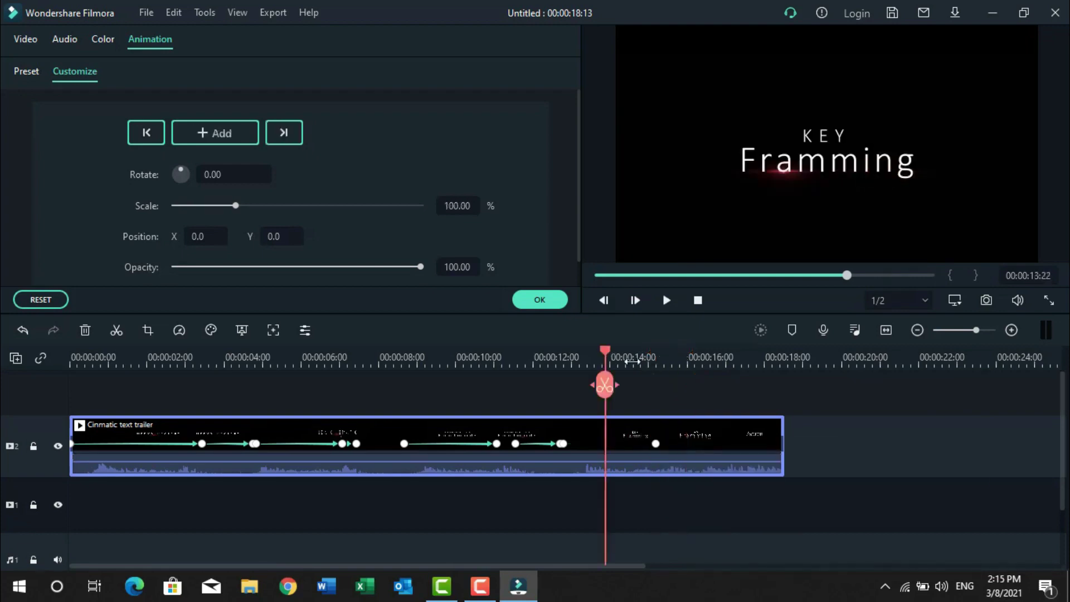
{"action": "left_click_drag", "start_coordinate": [656, 444], "coordinate": [659, 445]}
{"action": "left_click", "coordinate": [562, 444]}
{"action": "left_click", "coordinate": [659, 444]}
{"action": "left_click", "coordinate": [559, 356]}
{"action": "left_click", "coordinate": [666, 301]}
{"action": "left_click", "coordinate": [666, 300]}
{"action": "left_click", "coordinate": [659, 454]}
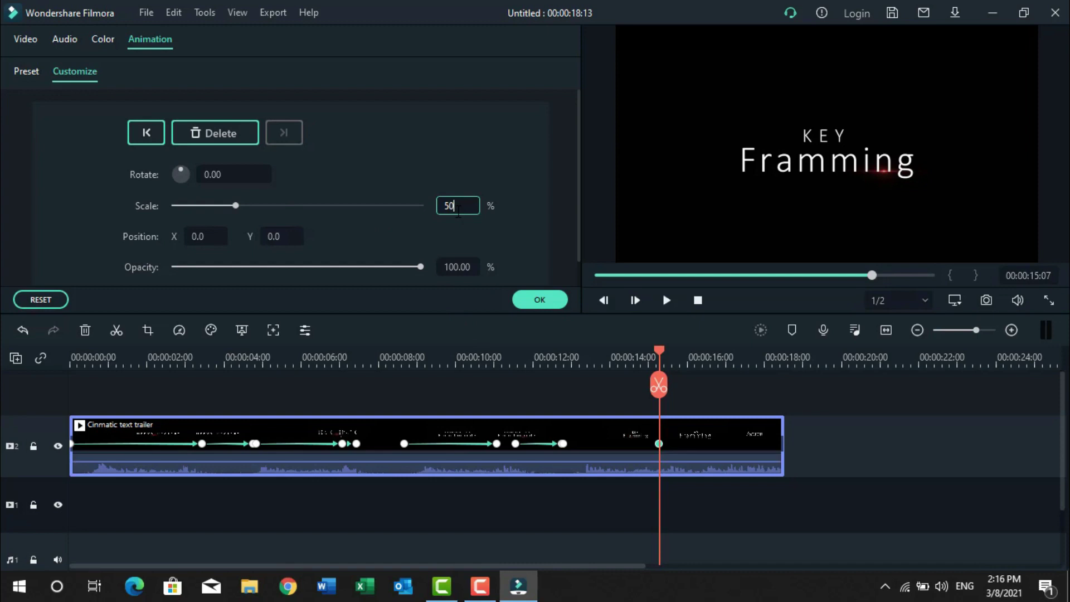
Place a closing 100% scale keyframe just after 00:00:15:07, then preview and confirm the animation
{"action": "left_click_drag", "start_coordinate": [669, 383], "coordinate": [679, 379]}
{"action": "left_click_drag", "start_coordinate": [679, 382], "coordinate": [669, 382]}
{"action": "left_click", "coordinate": [591, 362]}
{"action": "left_click", "coordinate": [665, 302]}
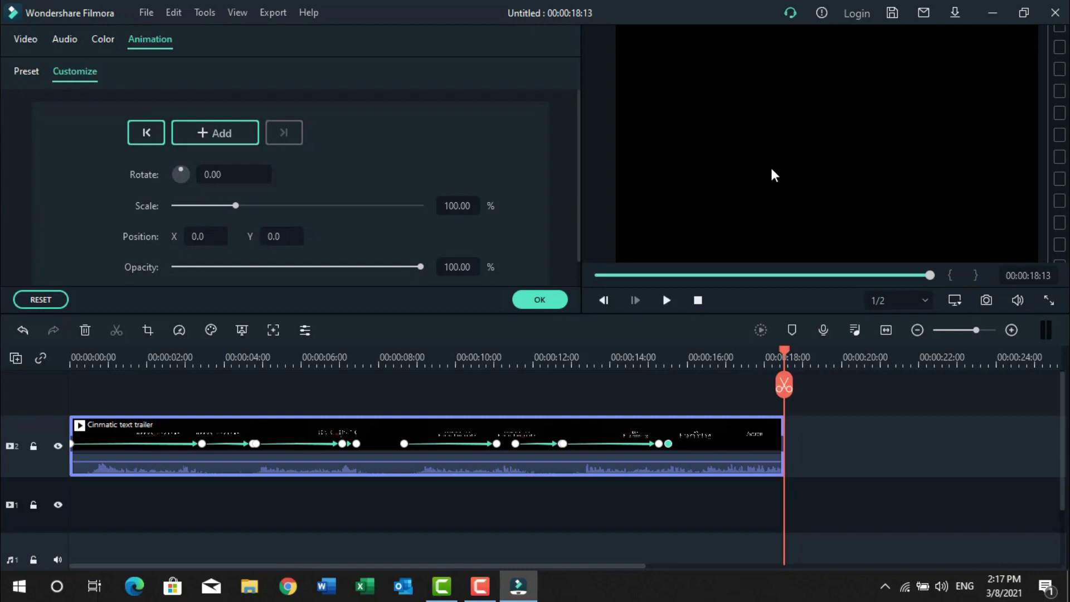
{"action": "left_click", "coordinate": [540, 300]}
Place the Smoke all clip beneath the trailer, starting at 00:00:00:12, and trim it to about 2.7 seconds long
{"action": "left_click_drag", "start_coordinate": [374, 233], "coordinate": [78, 547]}
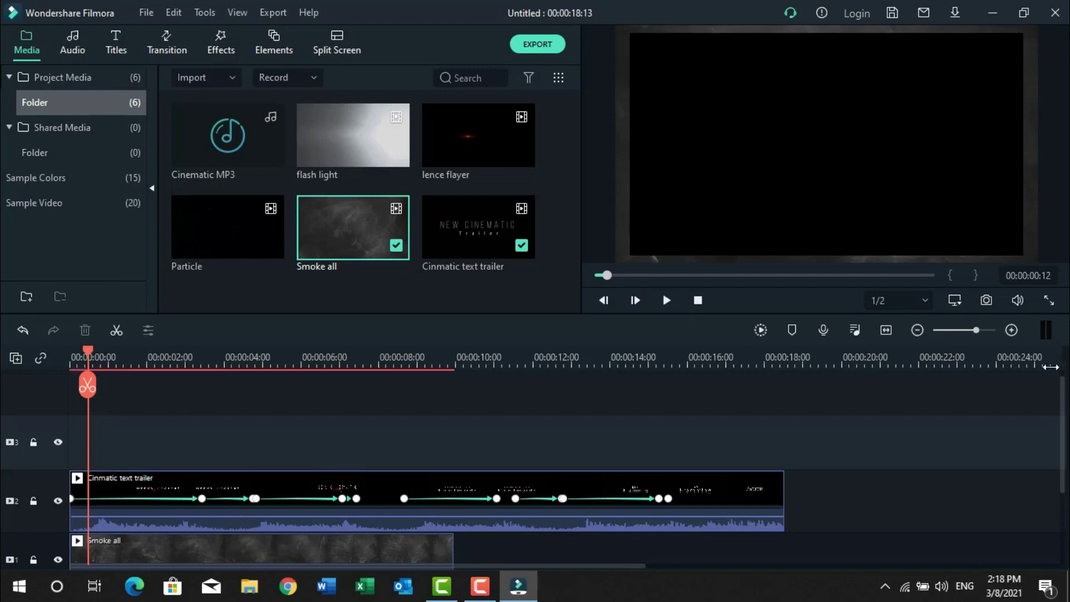
{"action": "left_click_drag", "start_coordinate": [1062, 393], "coordinate": [1058, 428]}
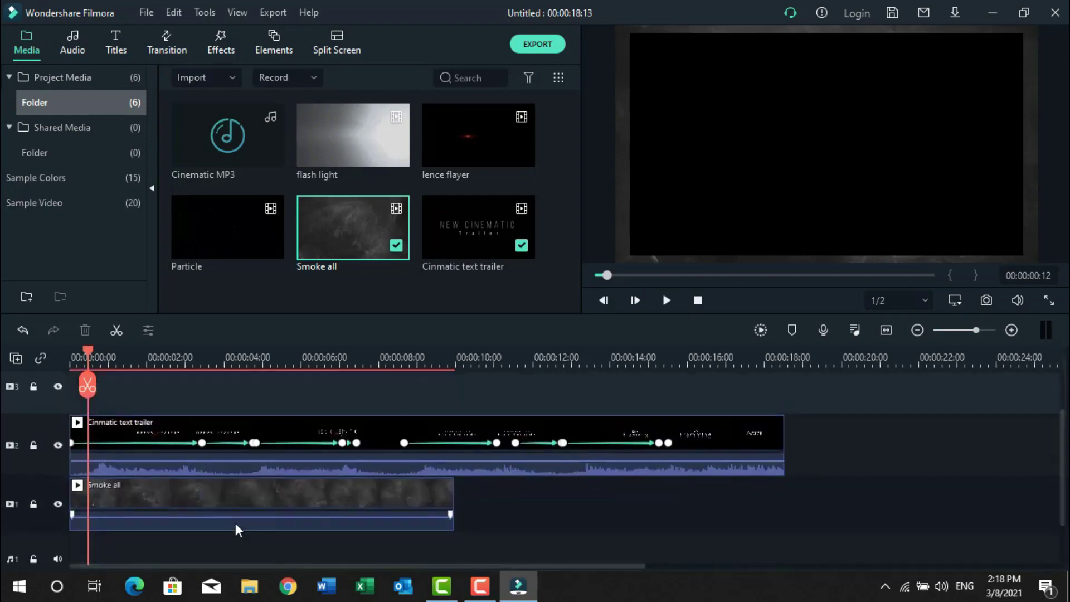
{"action": "left_click", "coordinate": [170, 507]}
{"action": "left_click_drag", "start_coordinate": [115, 504], "coordinate": [134, 505]}
{"action": "left_click_drag", "start_coordinate": [374, 504], "coordinate": [194, 498]}
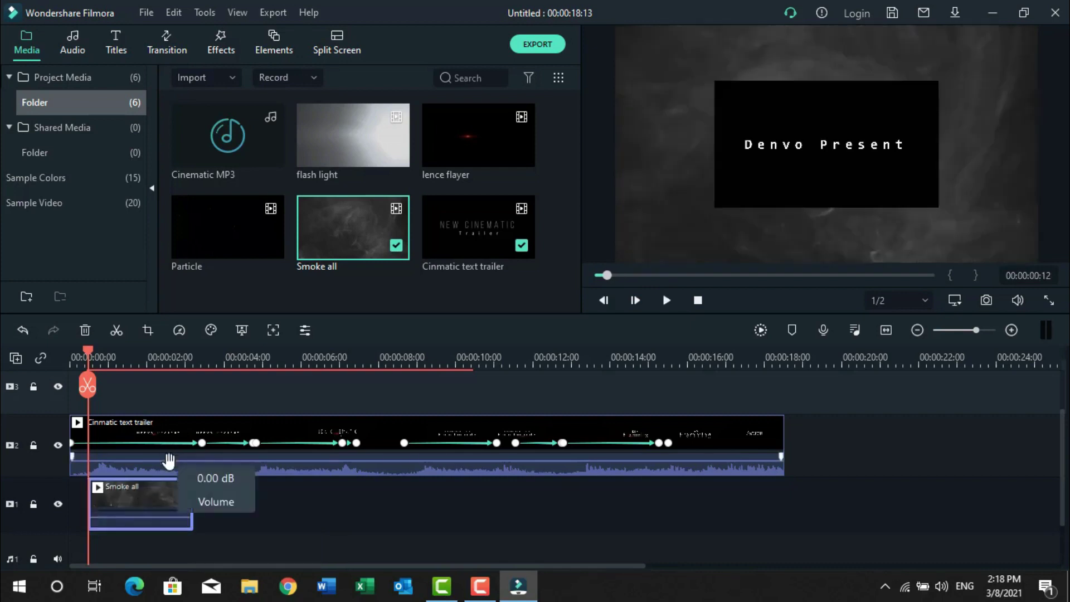
Set the trailer clip's blending mode to Screen so the smoke beneath shows through
{"action": "double_click", "coordinate": [171, 420]}
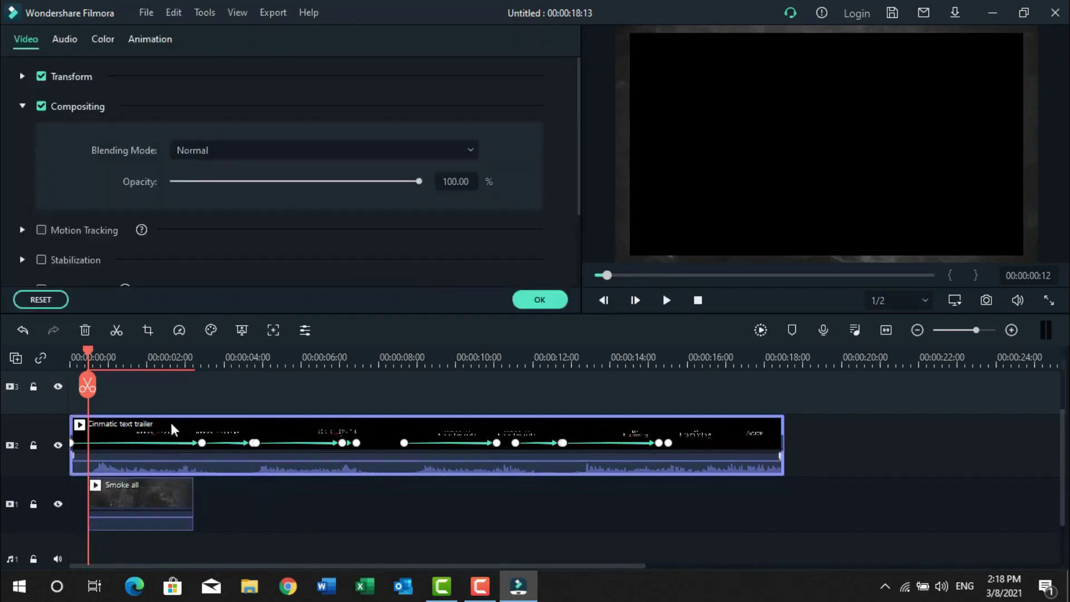
{"action": "left_click", "coordinate": [203, 151]}
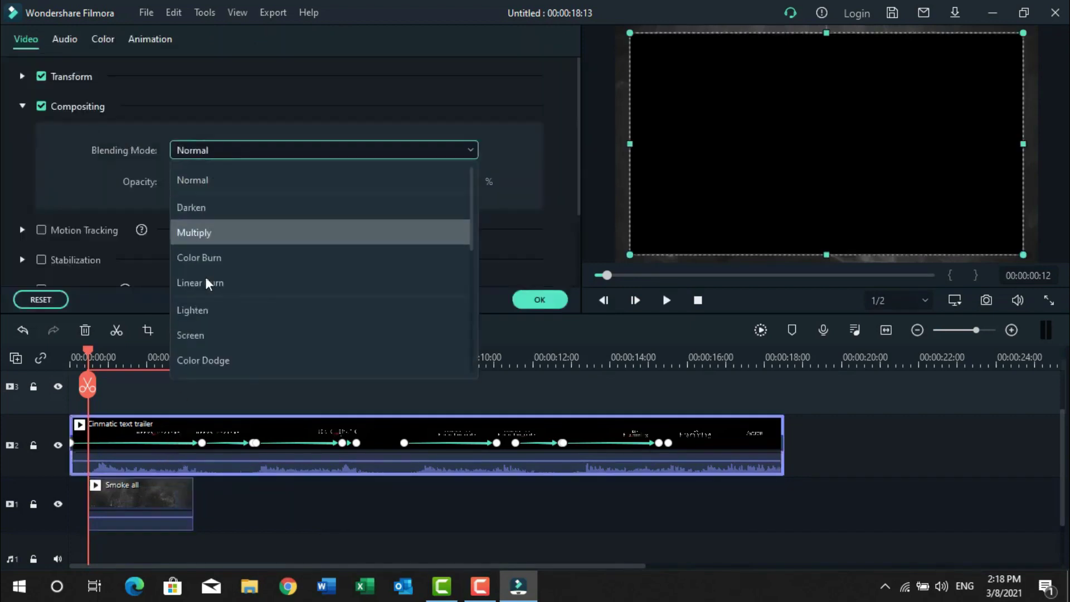
{"action": "left_click", "coordinate": [223, 336]}
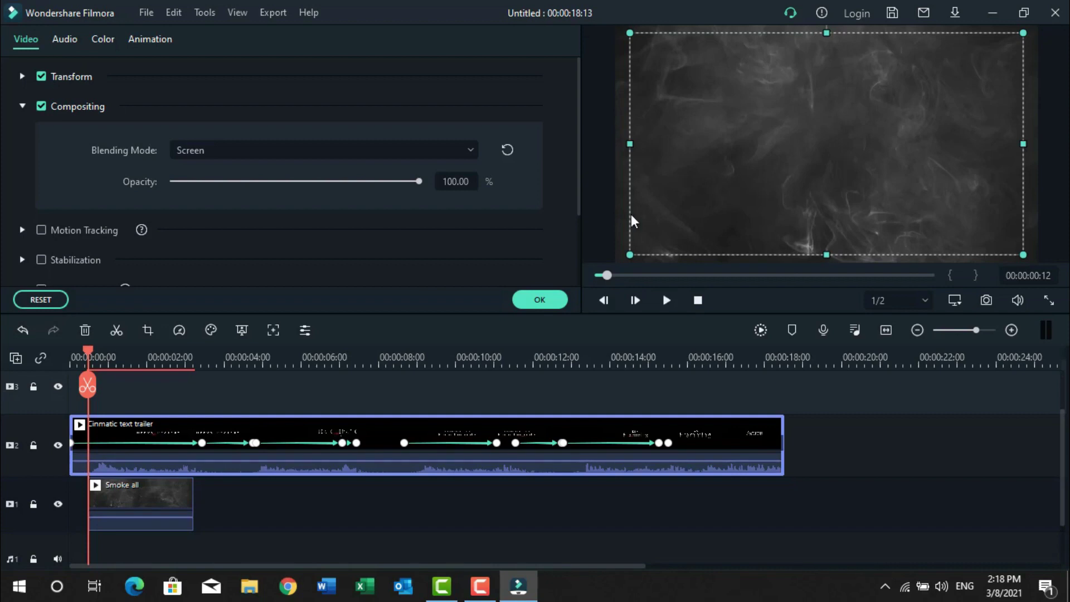
Place the Particle clip on a track beneath Smoke all, starting at 00:00:00:12, and trim it to end with the smoke at 00:00:03:04
{"action": "left_click", "coordinate": [539, 300]}
{"action": "left_click", "coordinate": [121, 494]}
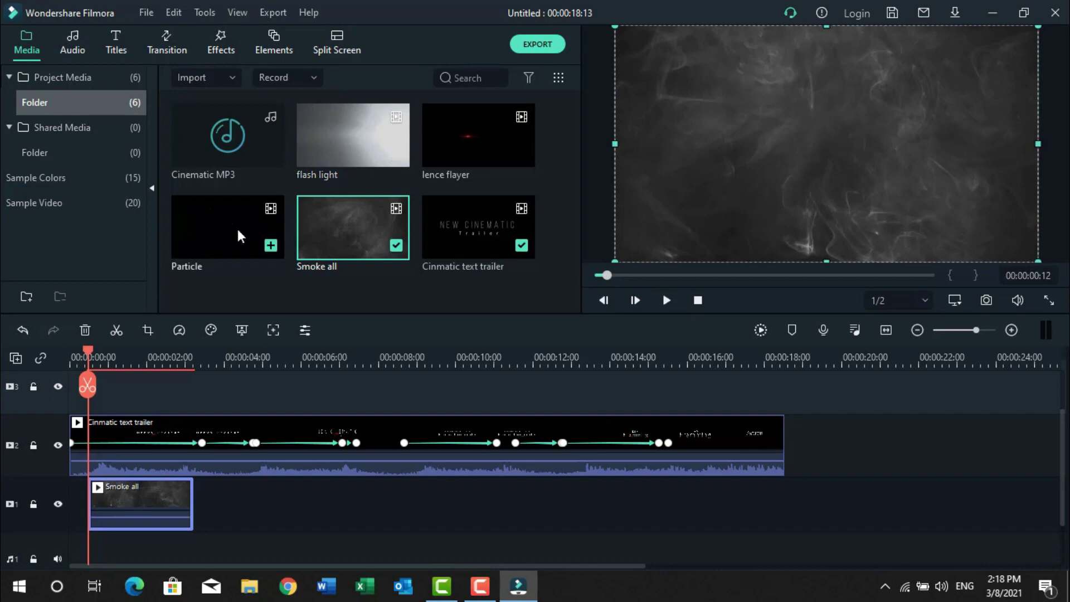
{"action": "left_click_drag", "start_coordinate": [237, 229], "coordinate": [93, 541]}
{"action": "left_click_drag", "start_coordinate": [370, 421], "coordinate": [379, 390]}
{"action": "left_click_drag", "start_coordinate": [413, 493], "coordinate": [179, 466]}
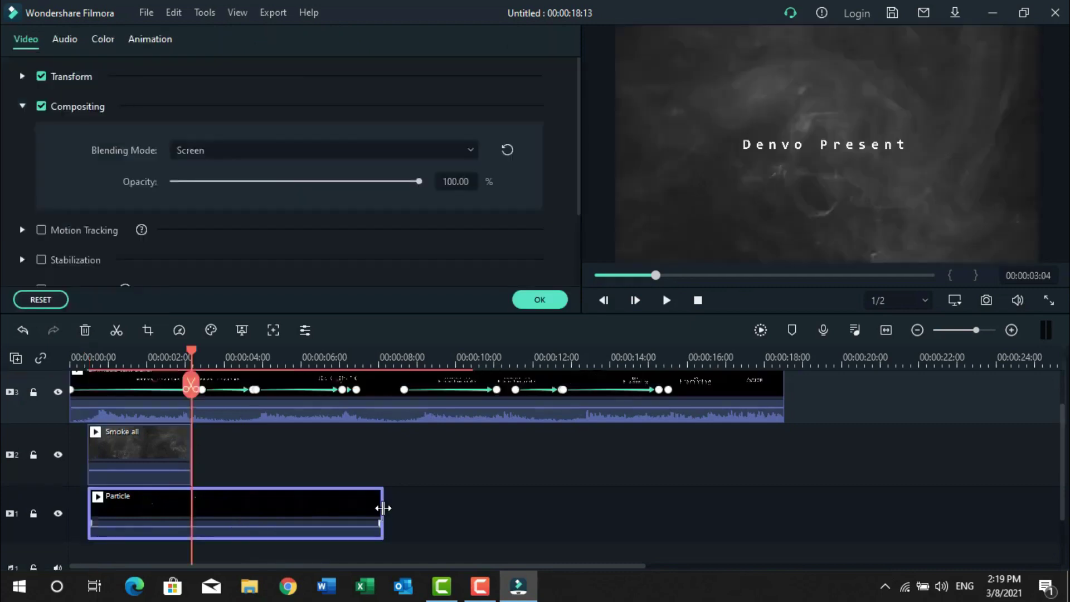
{"action": "left_click_drag", "start_coordinate": [382, 507], "coordinate": [191, 507]}
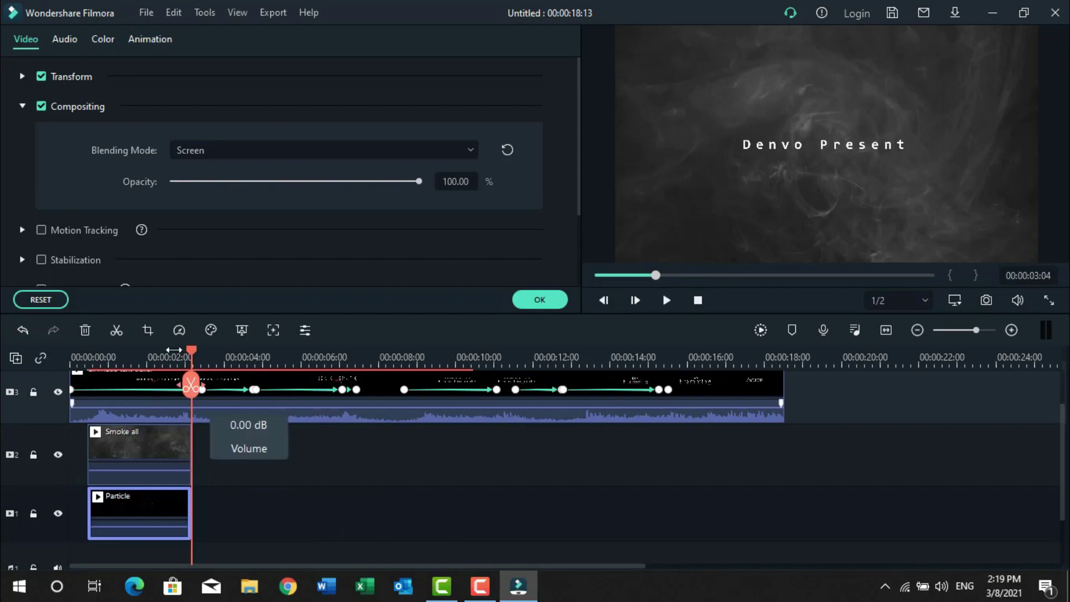
Set the Smoke all clip's opacity to 40%
{"action": "double_click", "coordinate": [147, 444]}
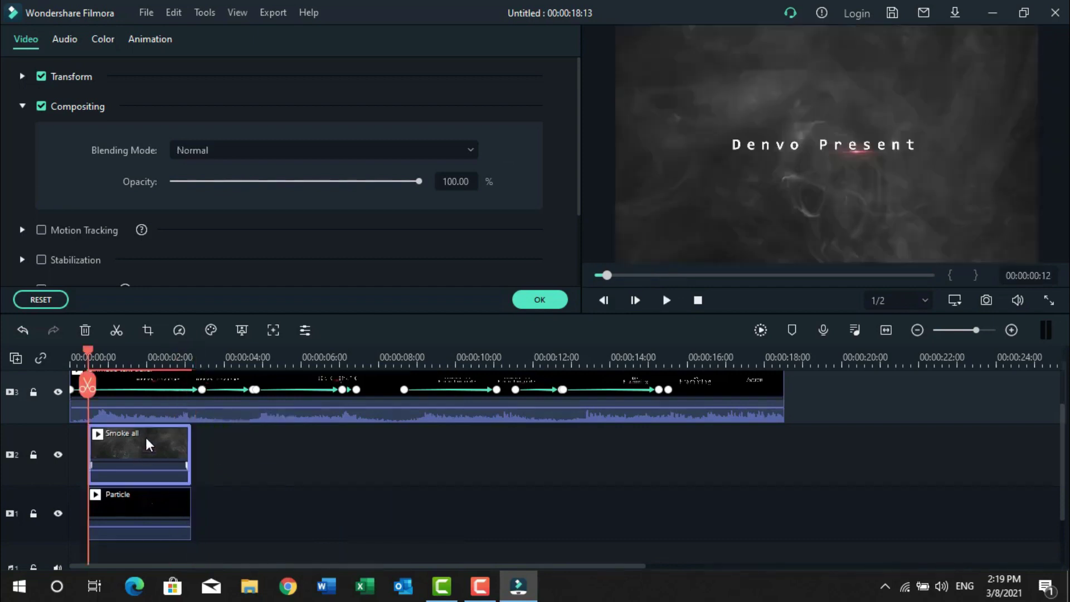
{"action": "left_click", "coordinate": [454, 181]}
{"action": "type", "text": "40"}
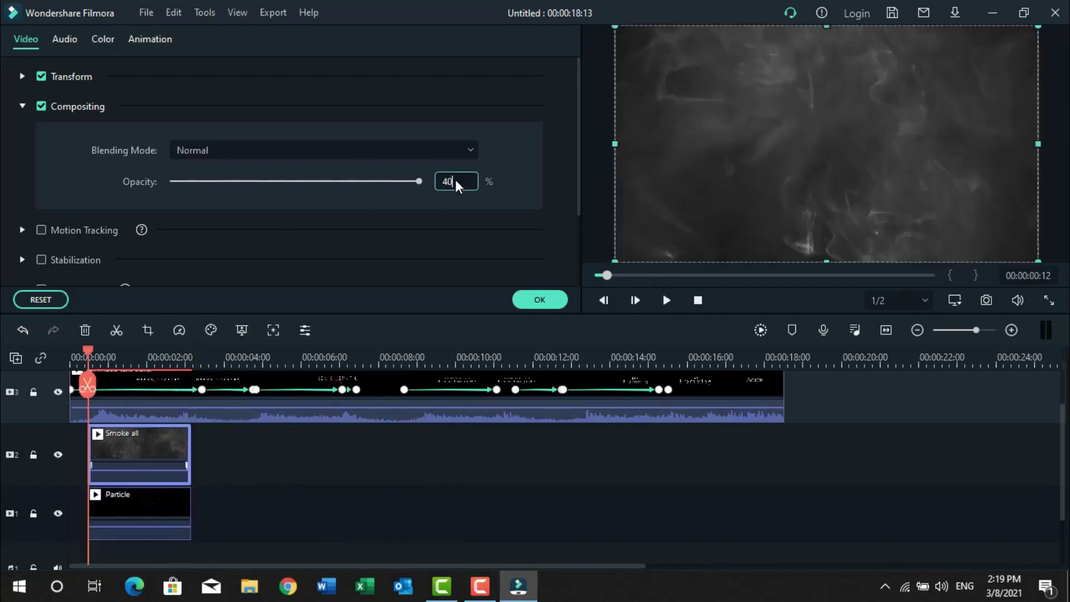
{"action": "key", "text": "Return"}
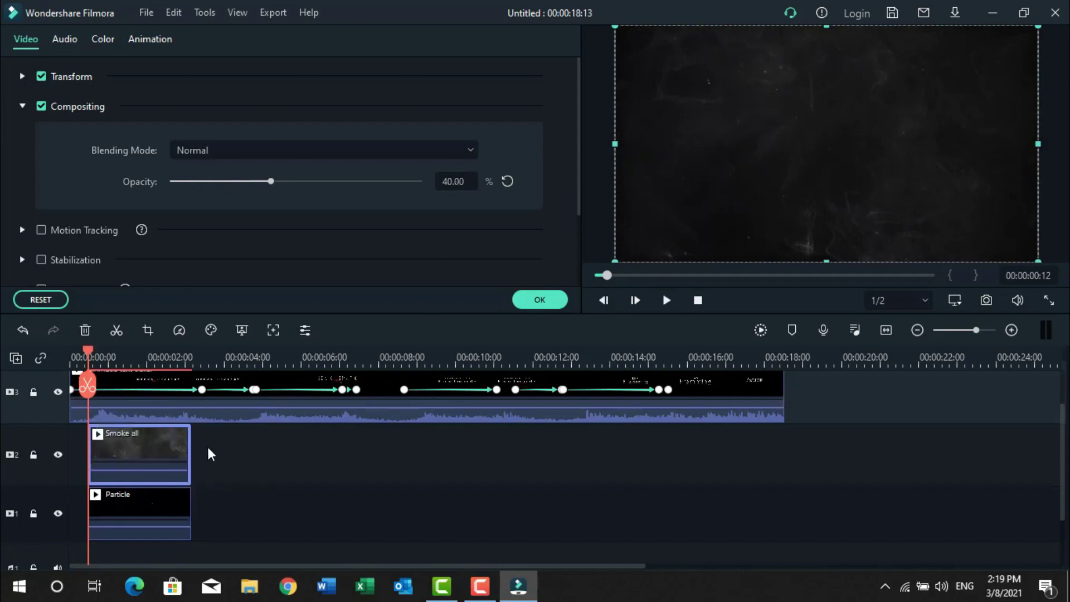
Duplicate the Smoke all and Particle pair right after the originals at 00:00:03:04, then select the new pair for further copying
{"action": "scroll", "coordinate": [478, 410], "scroll_direction": "up", "scroll_amount": 1}
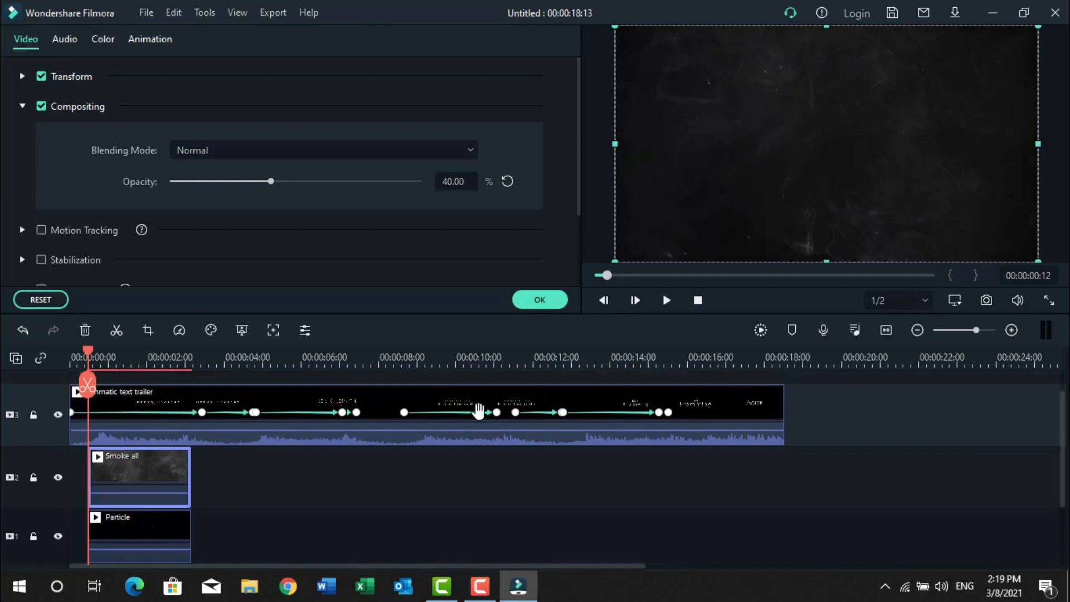
{"action": "left_click_drag", "start_coordinate": [243, 526], "coordinate": [165, 478]}
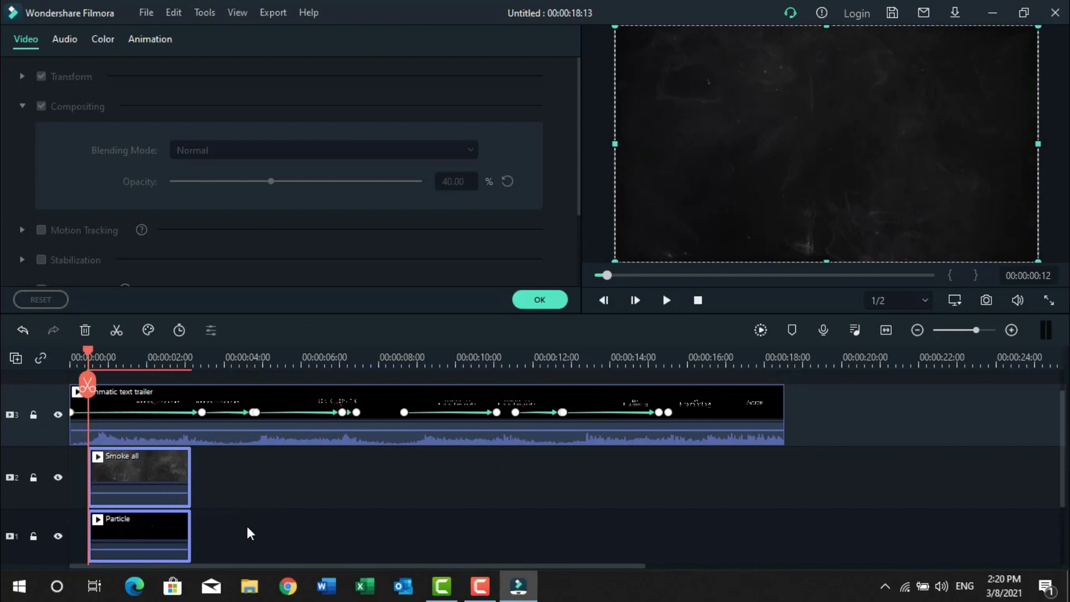
{"action": "key", "text": "ctrl+c"}
{"action": "key", "text": "ctrl+v"}
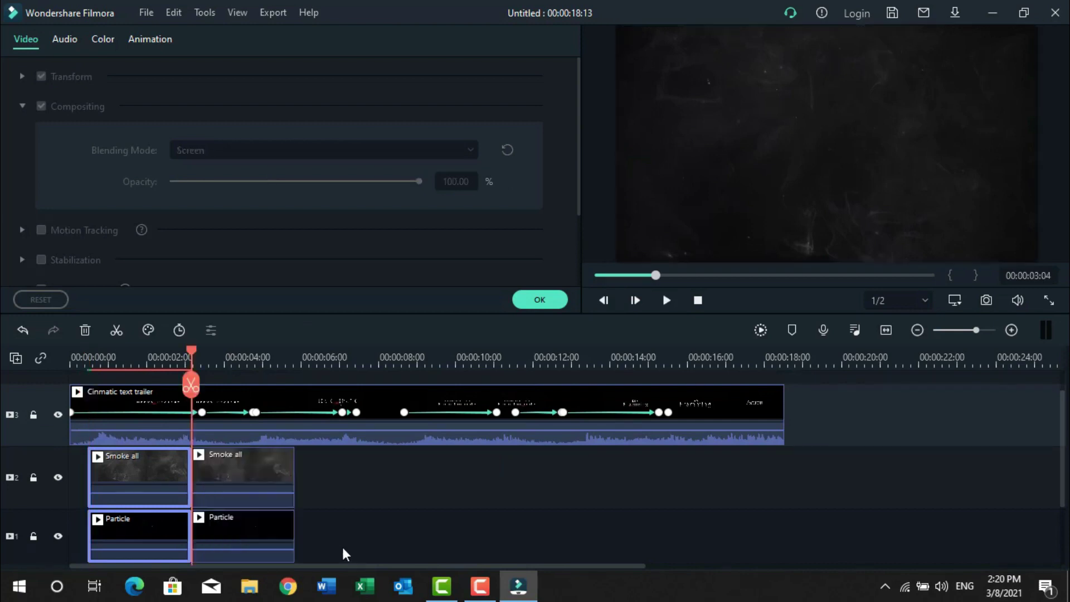
{"action": "left_click", "coordinate": [322, 553]}
{"action": "left_click_drag", "start_coordinate": [277, 495], "coordinate": [312, 445]}
{"action": "scroll", "coordinate": [334, 480], "scroll_direction": "down", "scroll_amount": 1}
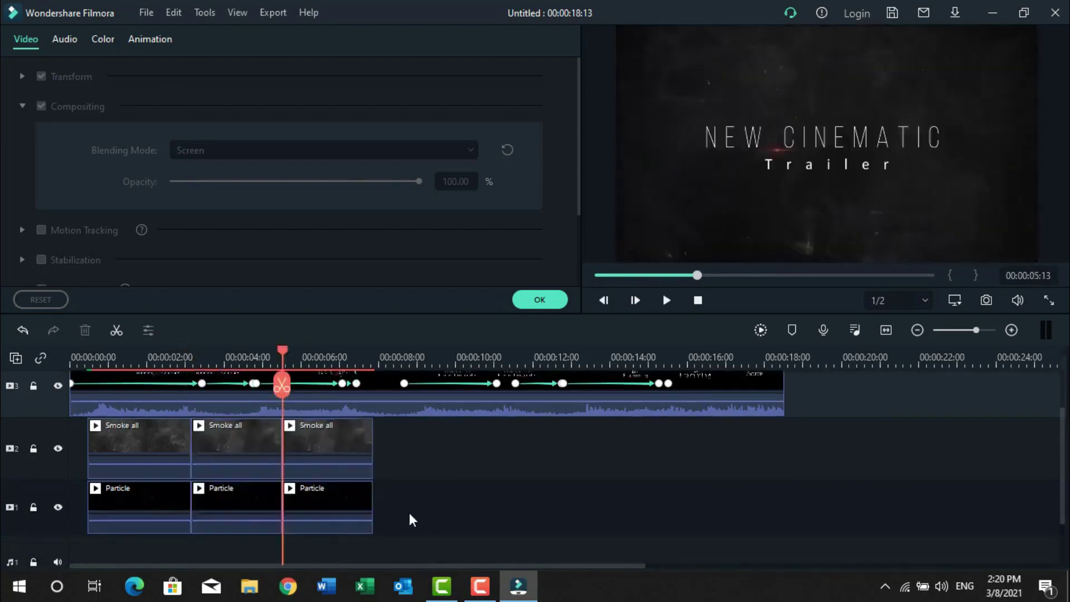
Paste further Smoke all and Particle copies and space the pairs beneath the following titles, starting at about 4.7, 9 and 12.8 seconds
{"action": "key", "text": "ctrl+c"}
{"action": "key", "text": "ctrl+v"}
{"action": "left_click_drag", "start_coordinate": [935, 557], "coordinate": [984, 445]}
{"action": "left_click_drag", "start_coordinate": [970, 490], "coordinate": [462, 490]}
{"action": "left_click_drag", "start_coordinate": [1061, 518], "coordinate": [1061, 557]}
{"action": "left_click_drag", "start_coordinate": [545, 500], "coordinate": [483, 455]}
{"action": "key", "text": "ctrl+v"}
{"action": "left_click_drag", "start_coordinate": [998, 444], "coordinate": [551, 440]}
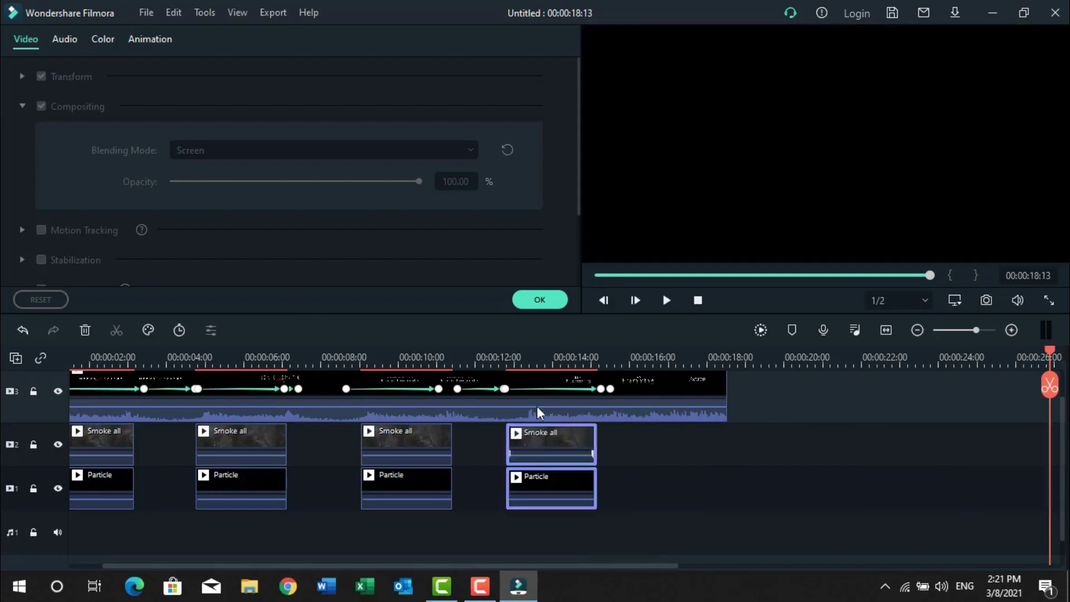
{"action": "key", "text": "ctrl+v"}
{"action": "mouse_move", "coordinate": [1003, 446]}
{"action": "left_mouse_down"}
{"action": "mouse_move", "coordinate": [561, 459]}
{"action": "mouse_move", "coordinate": [1003, 446]}
{"action": "left_mouse_up"}
{"action": "key", "text": "ctrl+z"}
Extend the last Smoke all and Particle clips to the trailer's end at 00:00:18:13, then close the clip settings
{"action": "left_click_drag", "start_coordinate": [504, 443], "coordinate": [634, 444]}
{"action": "left_click", "coordinate": [503, 481]}
{"action": "left_click_drag", "start_coordinate": [506, 487], "coordinate": [635, 488]}
{"action": "left_click", "coordinate": [751, 543]}
{"action": "scroll", "coordinate": [750, 544], "scroll_direction": "right", "scroll_amount": 2}
{"action": "scroll", "coordinate": [750, 544], "scroll_direction": "up", "scroll_amount": 2}
{"action": "scroll", "coordinate": [750, 543], "scroll_direction": "left", "scroll_amount": 4}
{"action": "left_click", "coordinate": [532, 301]}
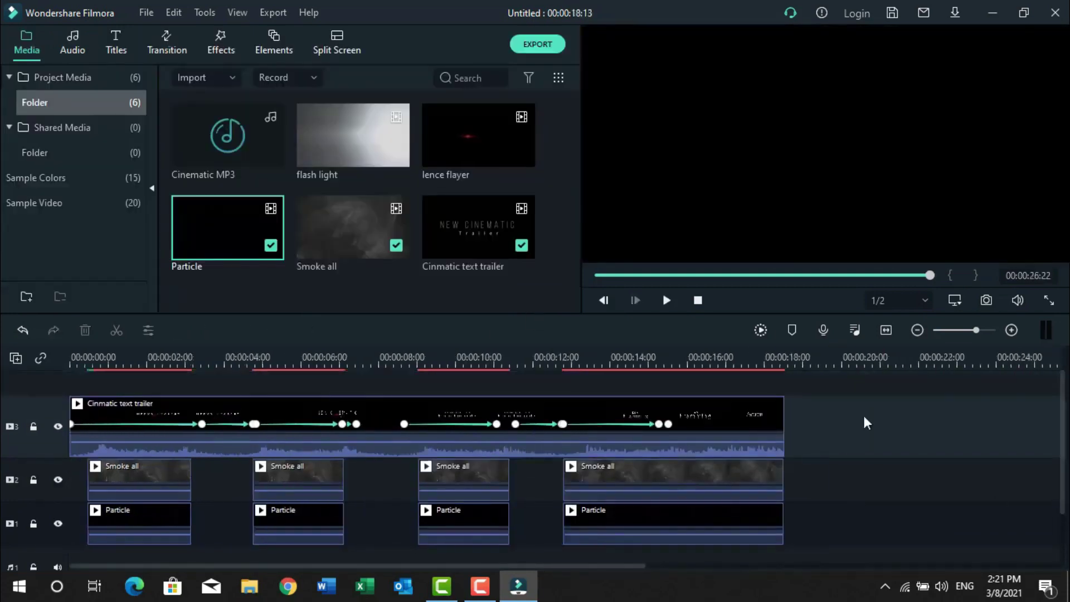
Render the timeline preview and play the opening of the trailer to check the smoke and particle effects
{"action": "left_click", "coordinate": [760, 330]}
{"action": "left_click", "coordinate": [667, 301]}
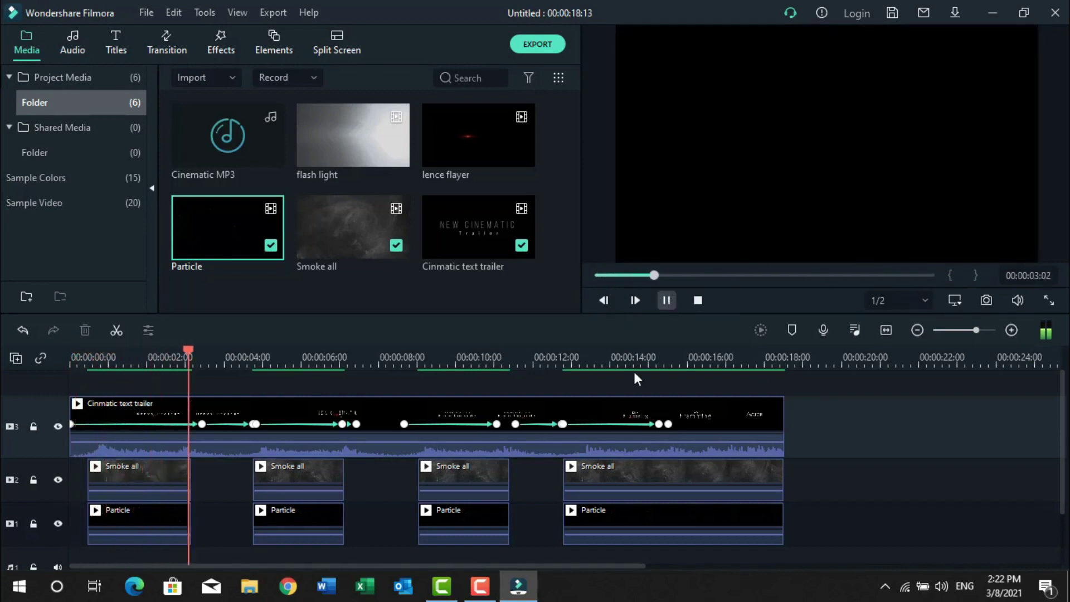
{"action": "left_click", "coordinate": [666, 298]}
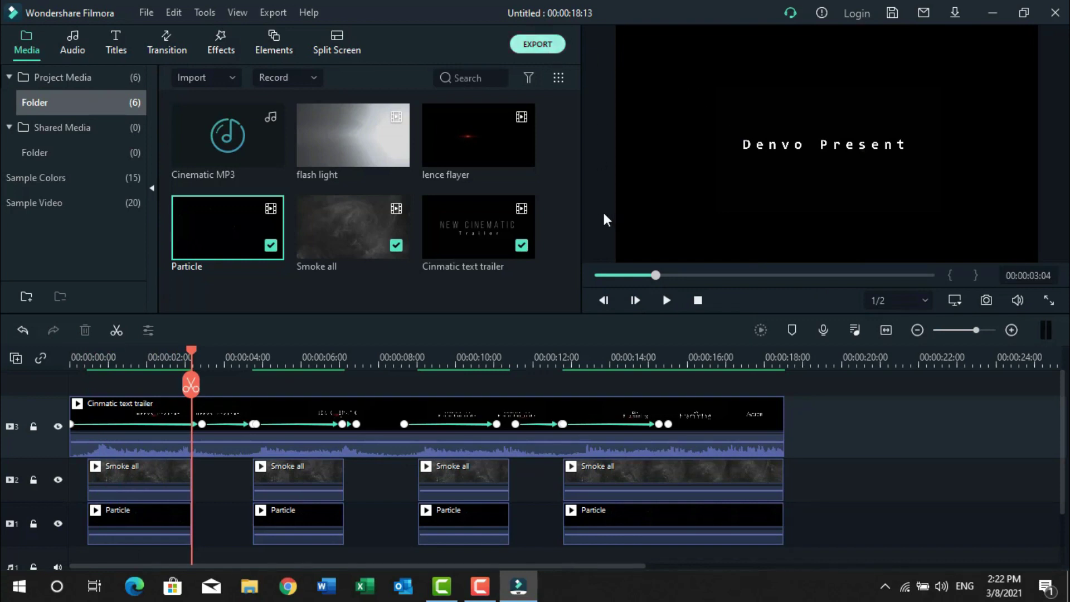
Export the project to the Desktop as an MP4 named Final trailer new
{"action": "left_click_drag", "start_coordinate": [549, 122], "coordinate": [438, 103]}
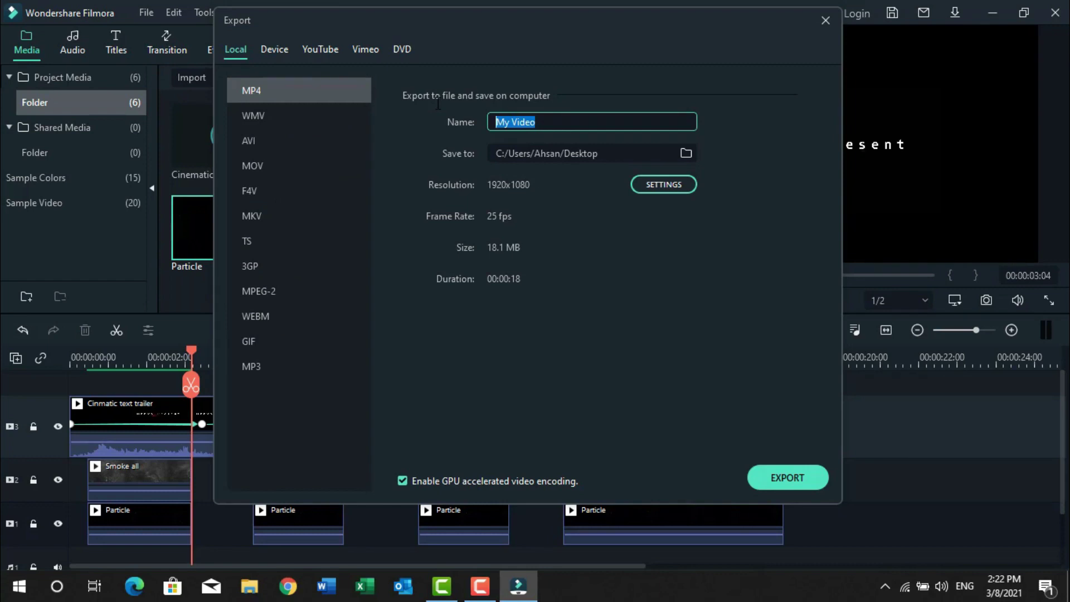
{"action": "type", "text": "Final trailer new"}
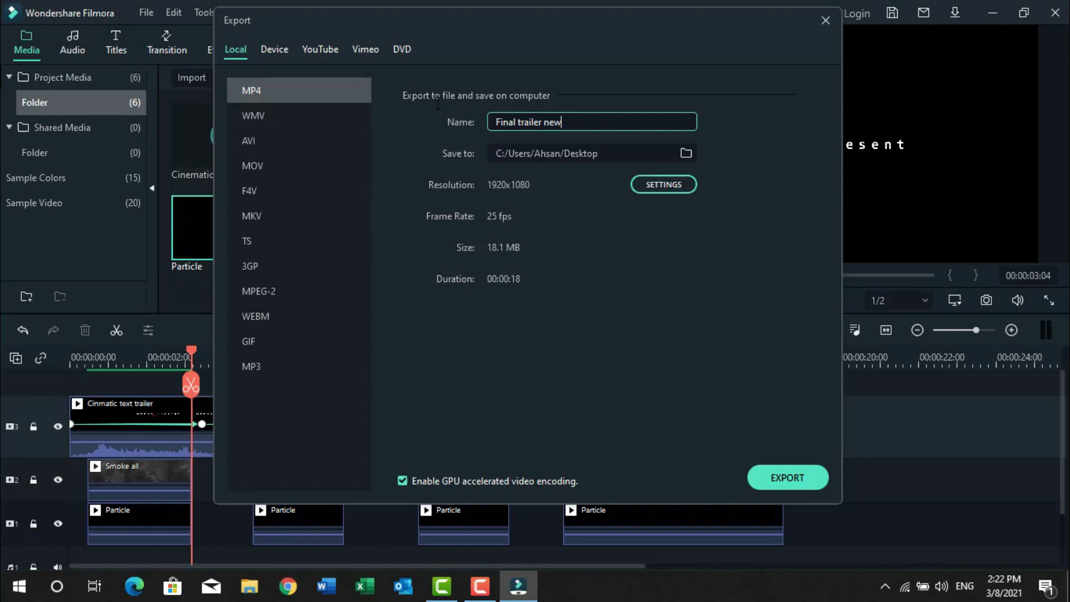
{"action": "key", "text": "Return"}
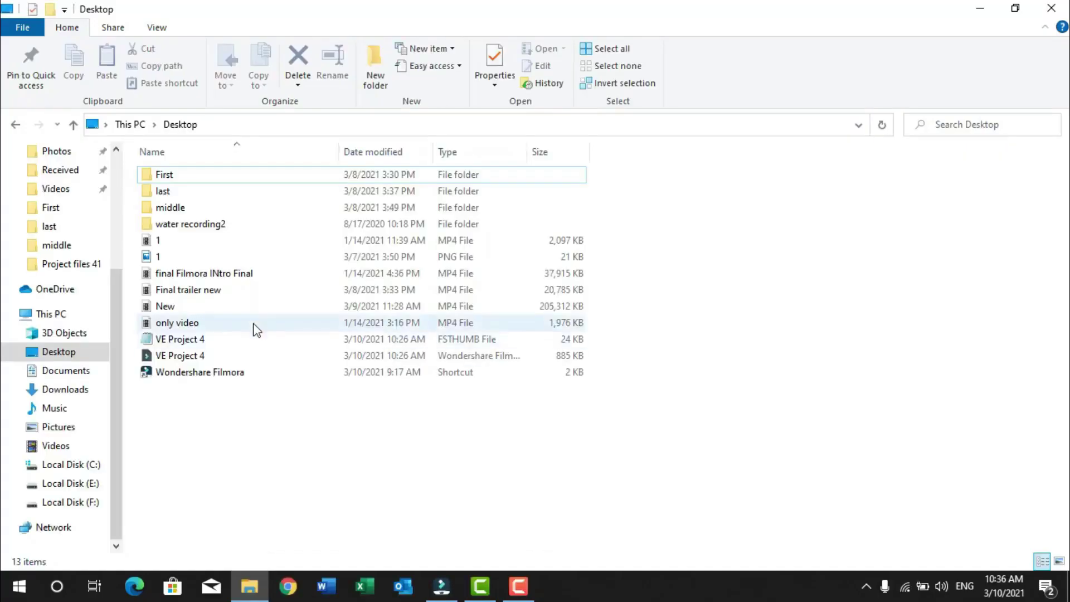
Watch the exported Final trailer new video in Movies & TV, then close the player and minimize the Desktop folder window
{"action": "double_click", "coordinate": [202, 294]}
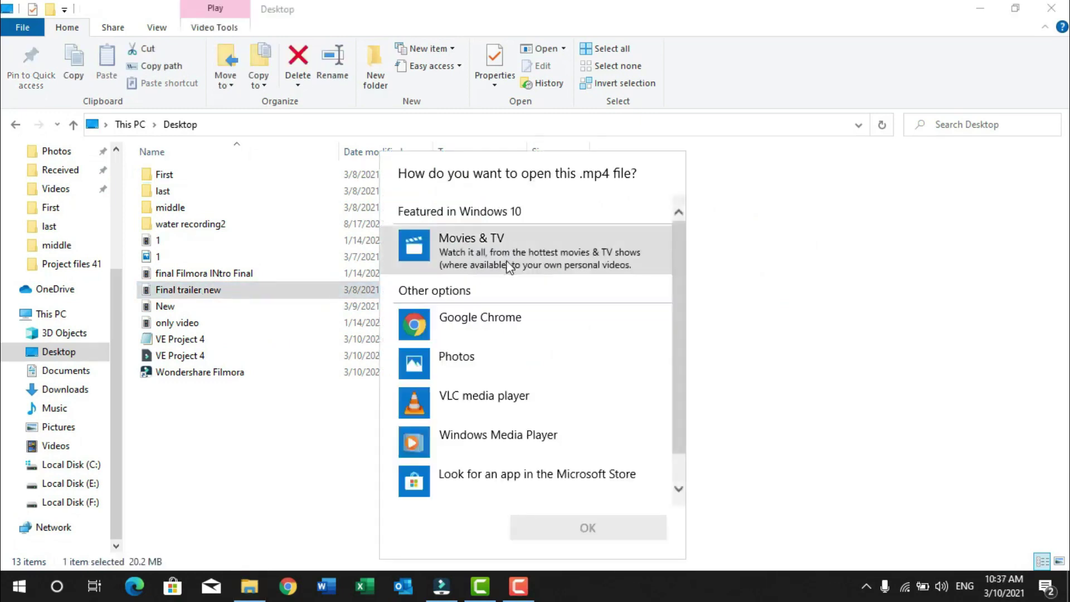
{"action": "left_click", "coordinate": [508, 266]}
{"action": "left_click", "coordinate": [587, 527]}
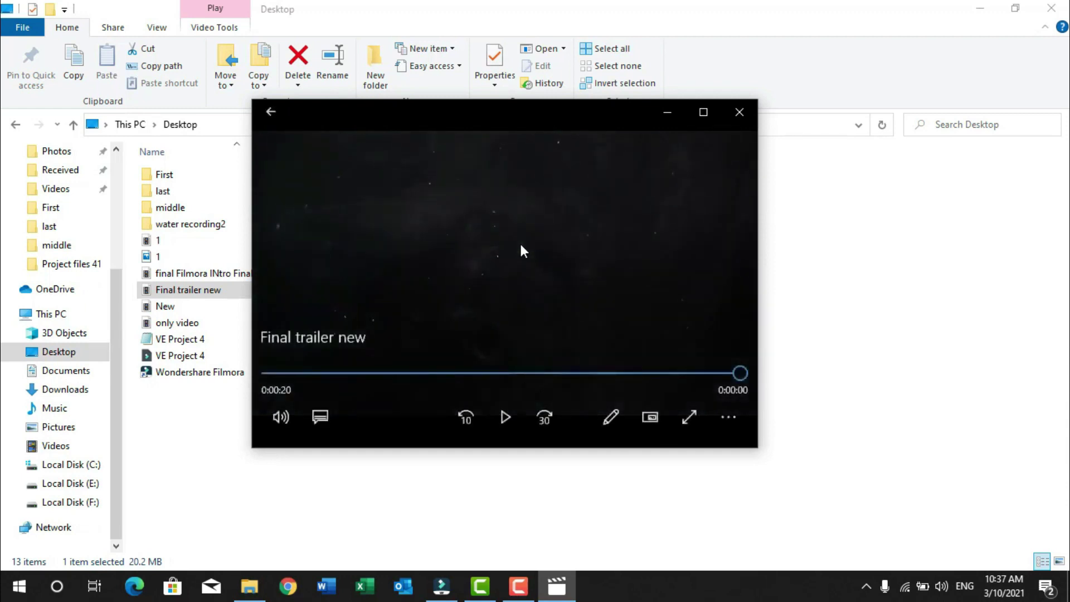
{"action": "left_click", "coordinate": [727, 118]}
{"action": "left_click", "coordinate": [977, 9]}
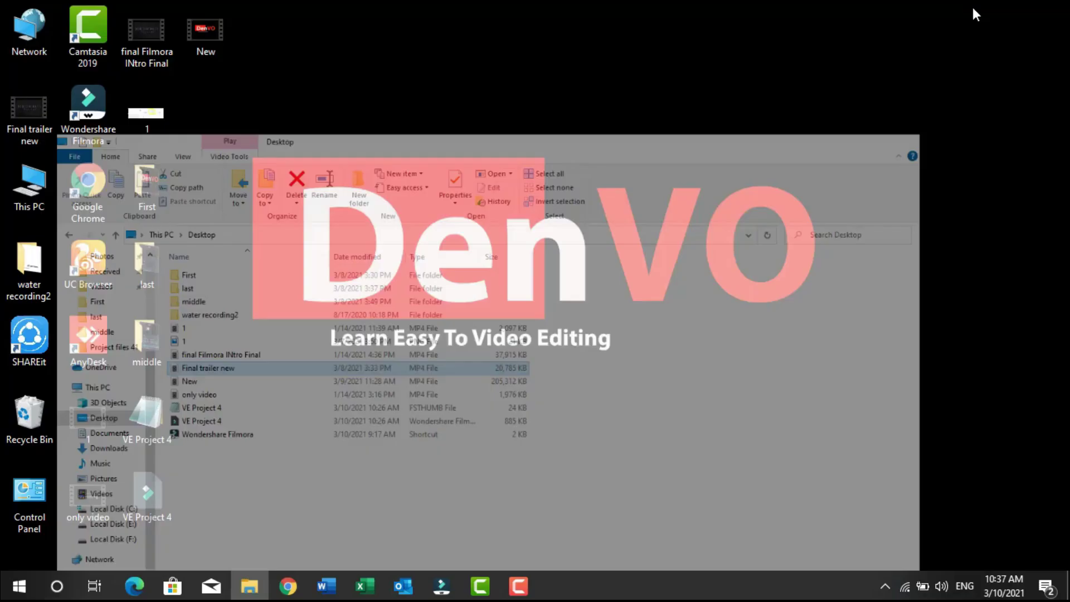